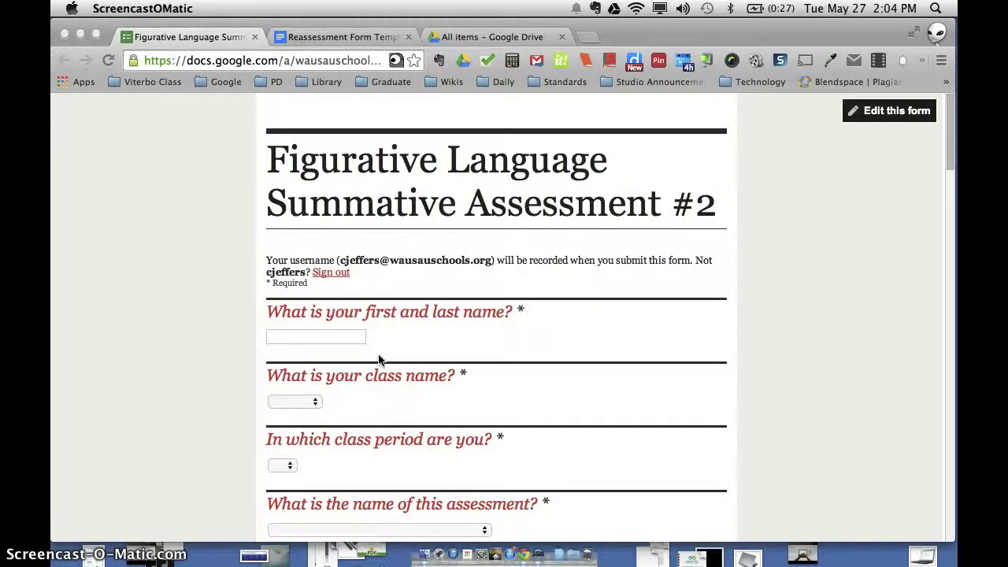
# - Examine the student information questions at the start of the Figurative Language assessment form, from name to today's date
pyautogui.scroll(-5, 539, 365)
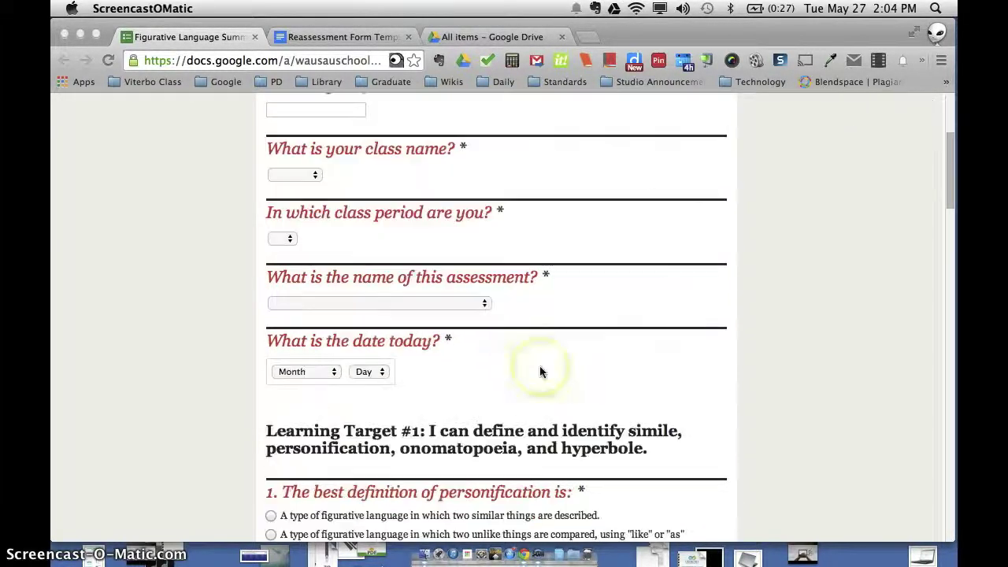
pyautogui.scroll(2, 540, 365)
pyautogui.scroll(3, 540, 365)
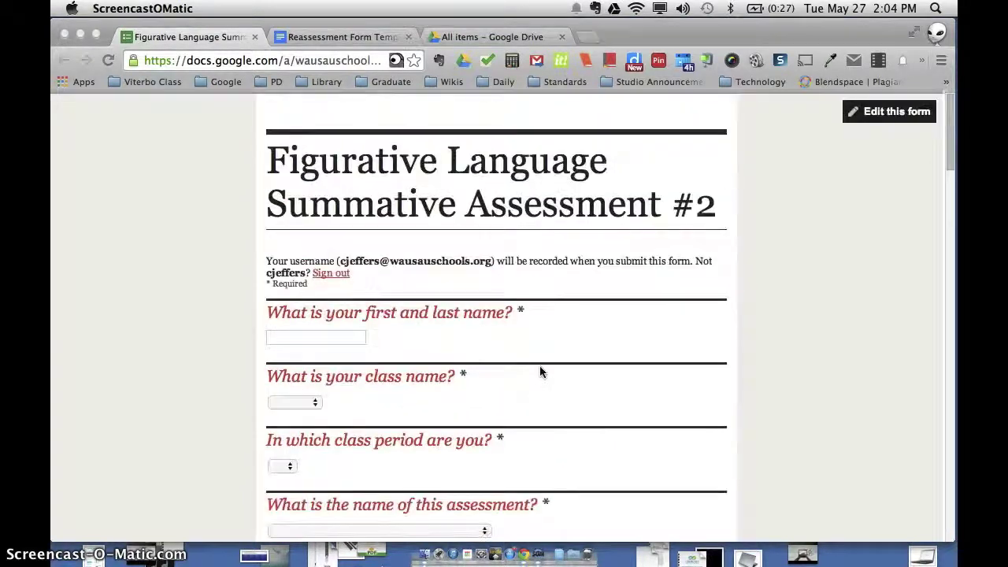
pyautogui.click(517, 252)
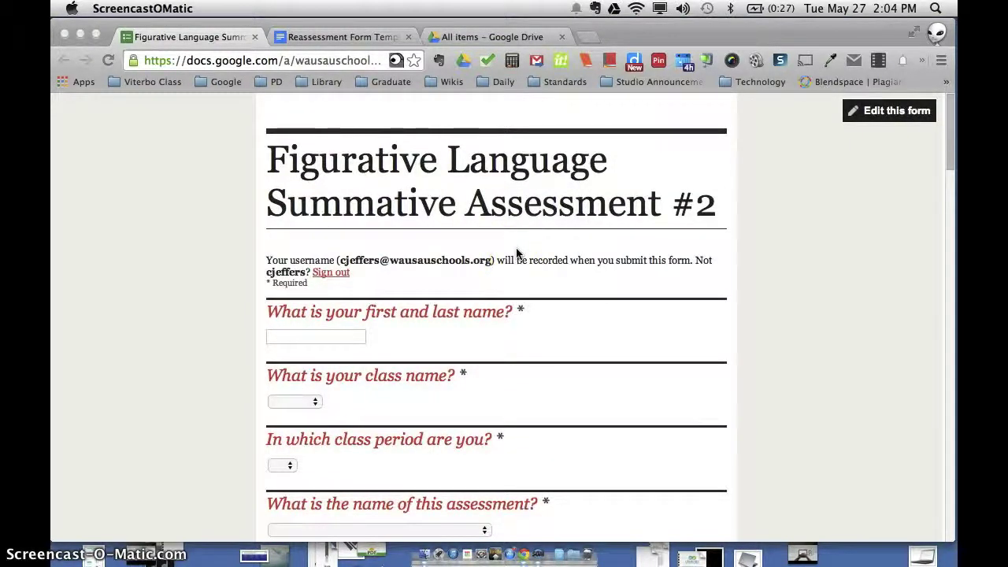
pyautogui.scroll(-2, 556, 351)
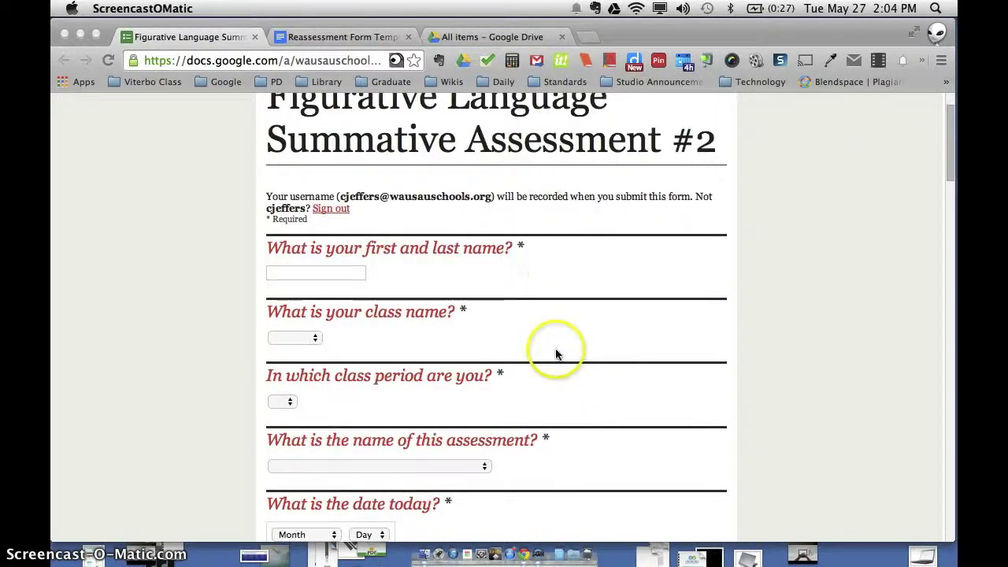
pyautogui.scroll(-2, 551, 359)
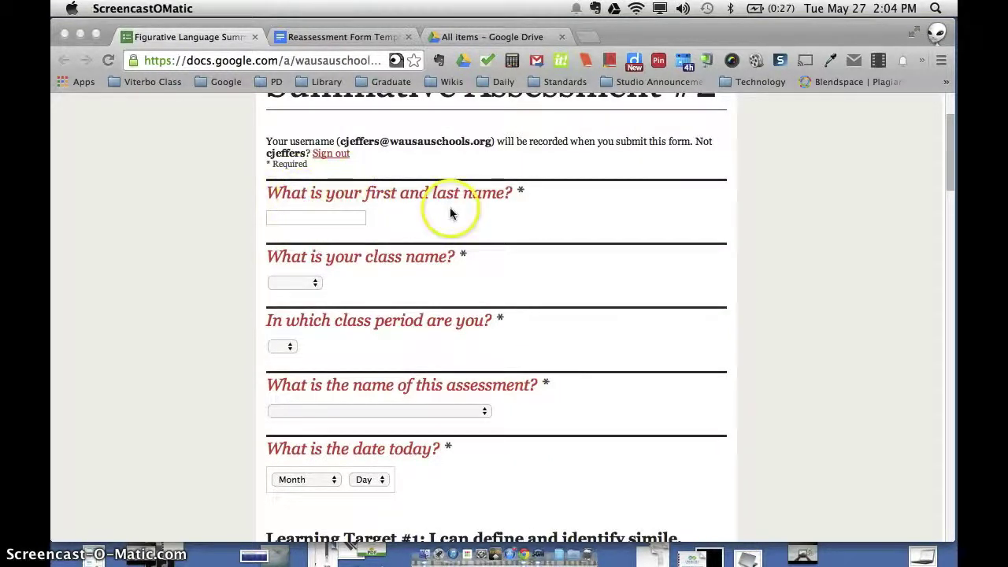
pyautogui.scroll(-1, 370, 229)
pyautogui.scroll(-3, 499, 259)
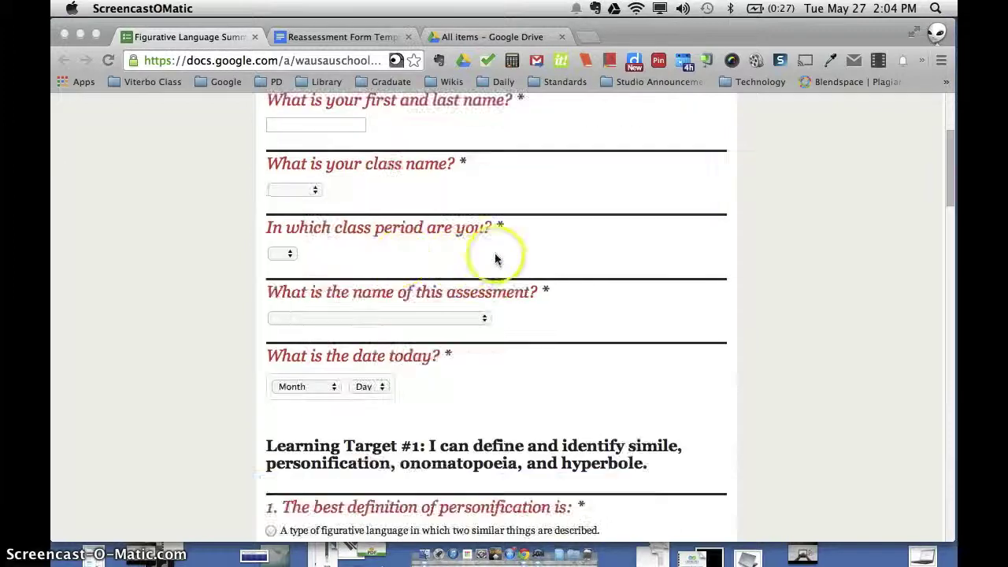
pyautogui.scroll(-3, 513, 331)
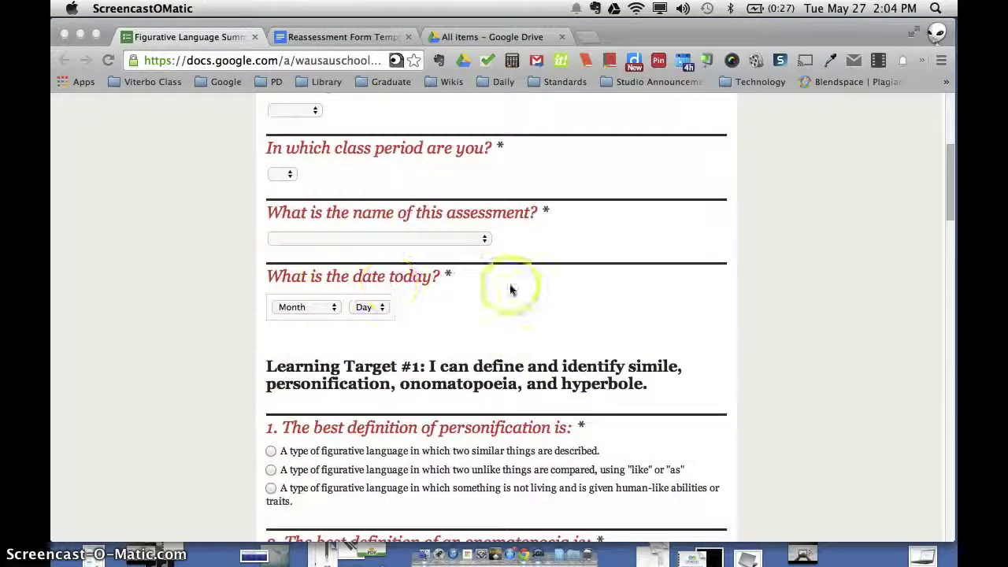
pyautogui.click(564, 311)
pyautogui.scroll(-6, 559, 319)
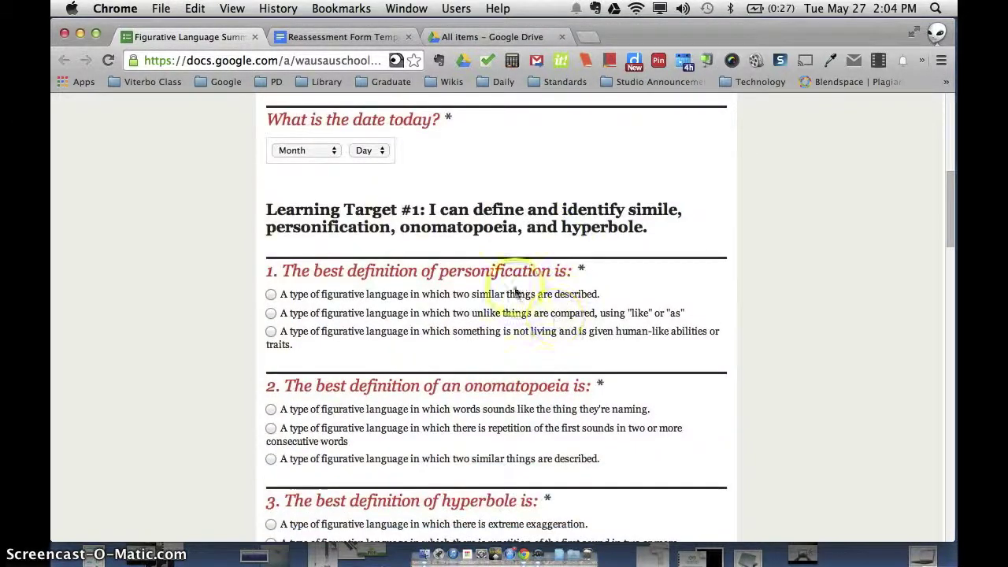
# - Read the assessment's three learning target sections and their questions, through to the end of the form
pyautogui.scroll(-2, 221, 268)
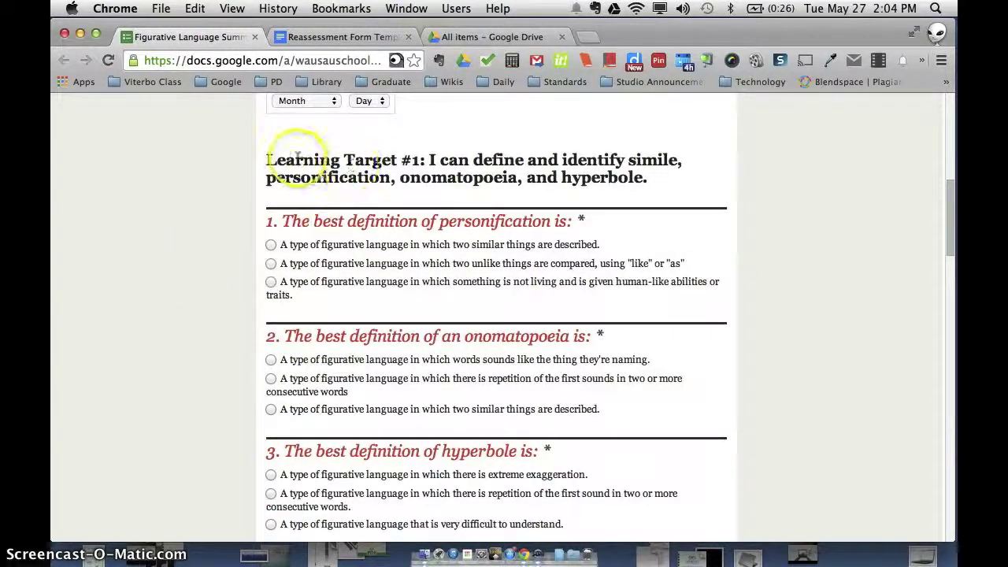
pyautogui.moveTo(377, 161); pyautogui.dragTo(646, 179)
pyautogui.scroll(-1, 332, 272)
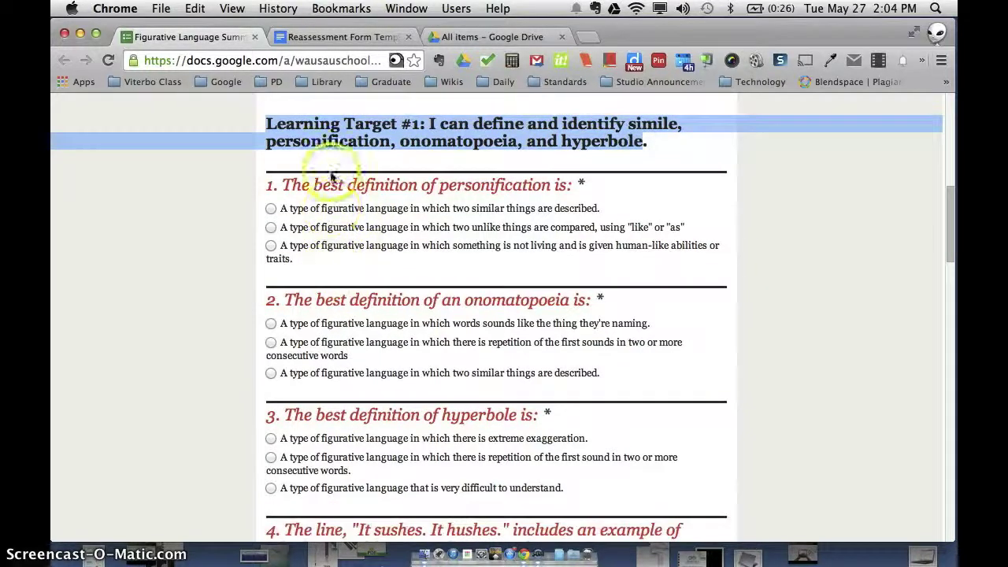
pyautogui.scroll(-5, 293, 384)
pyautogui.scroll(-10, 295, 393)
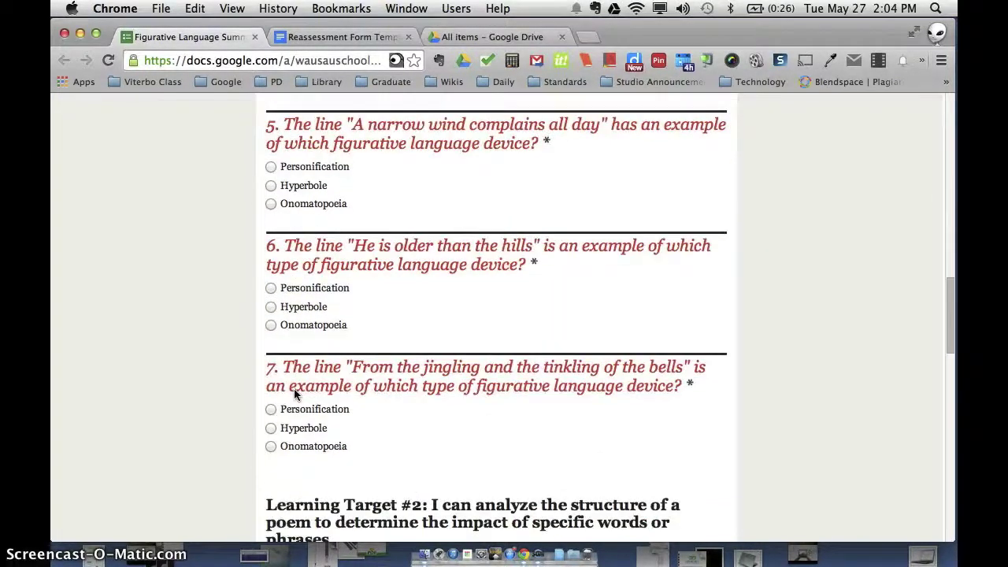
pyautogui.scroll(-4, 294, 394)
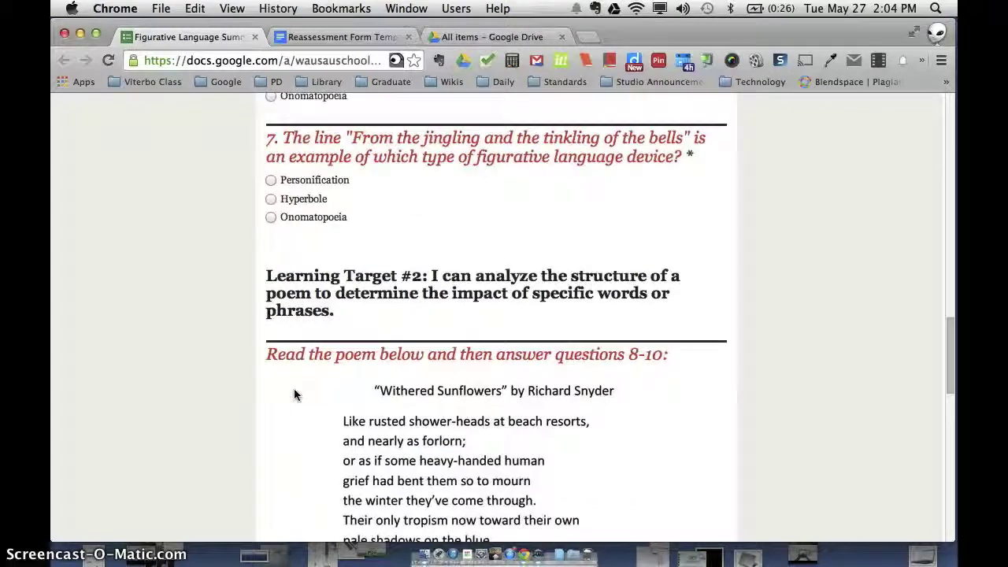
pyautogui.scroll(-2, 295, 393)
pyautogui.scroll(-2, 294, 394)
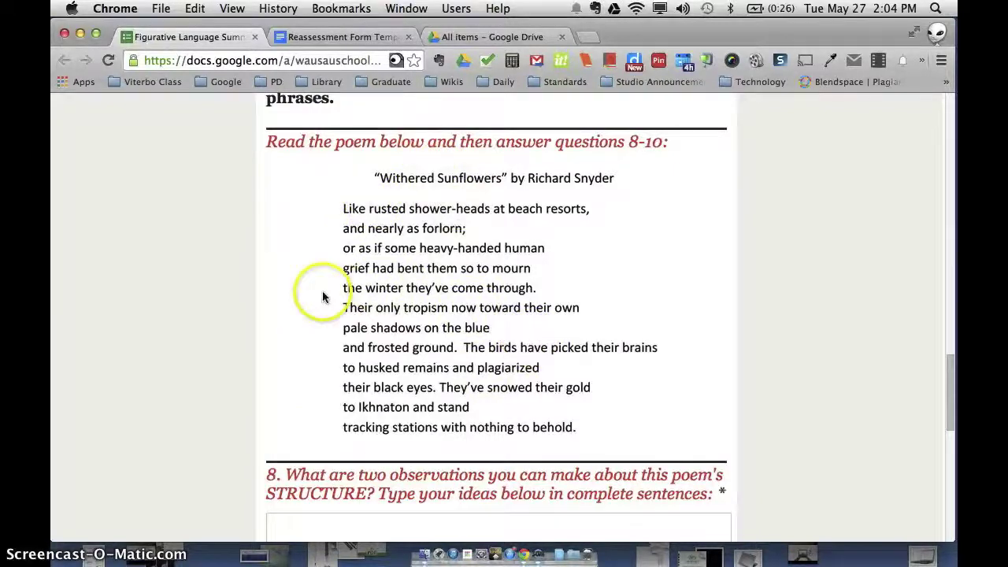
pyautogui.scroll(-7, 322, 295)
pyautogui.scroll(-2, 322, 296)
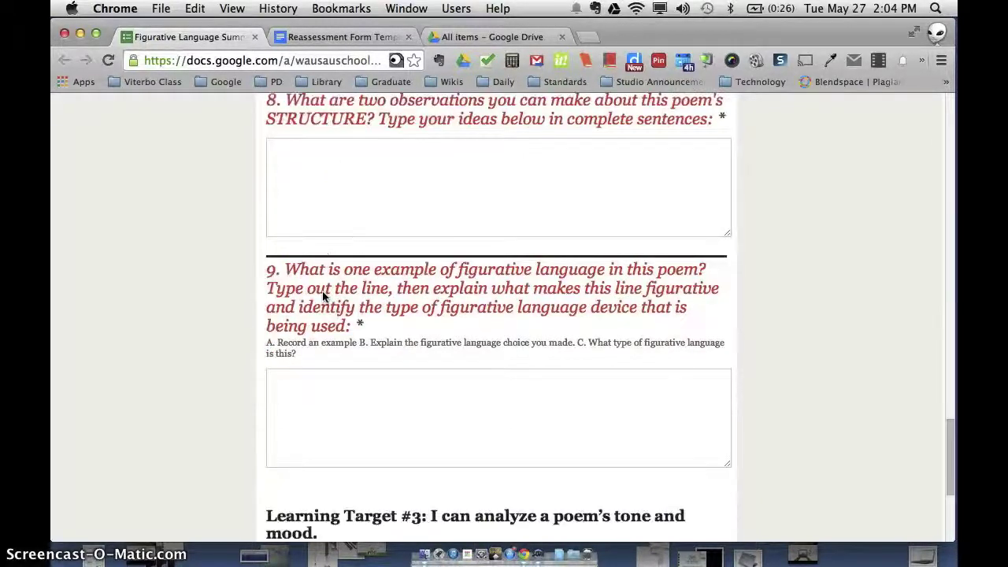
pyautogui.scroll(-4, 322, 296)
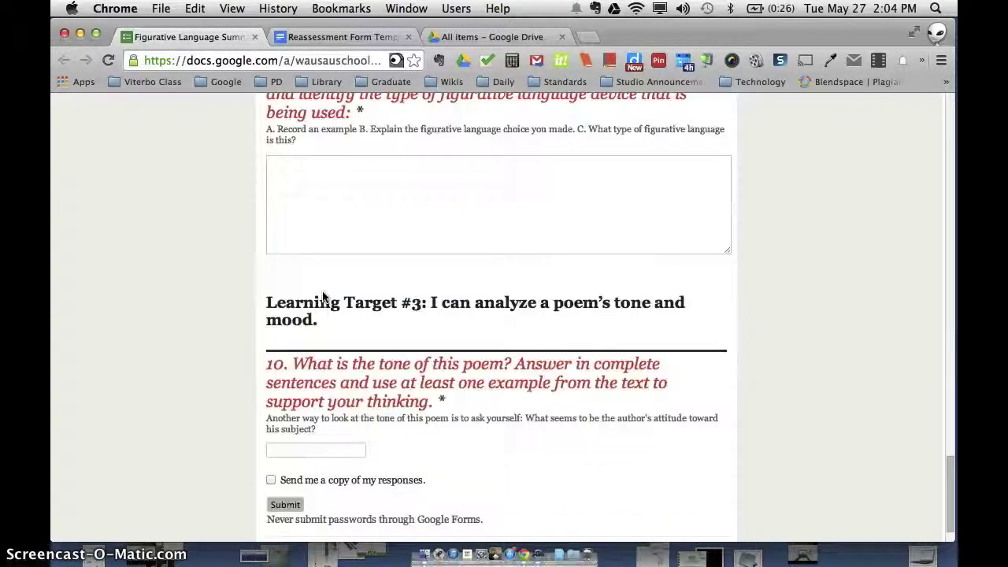
pyautogui.scroll(9, 322, 296)
pyautogui.click(309, 291)
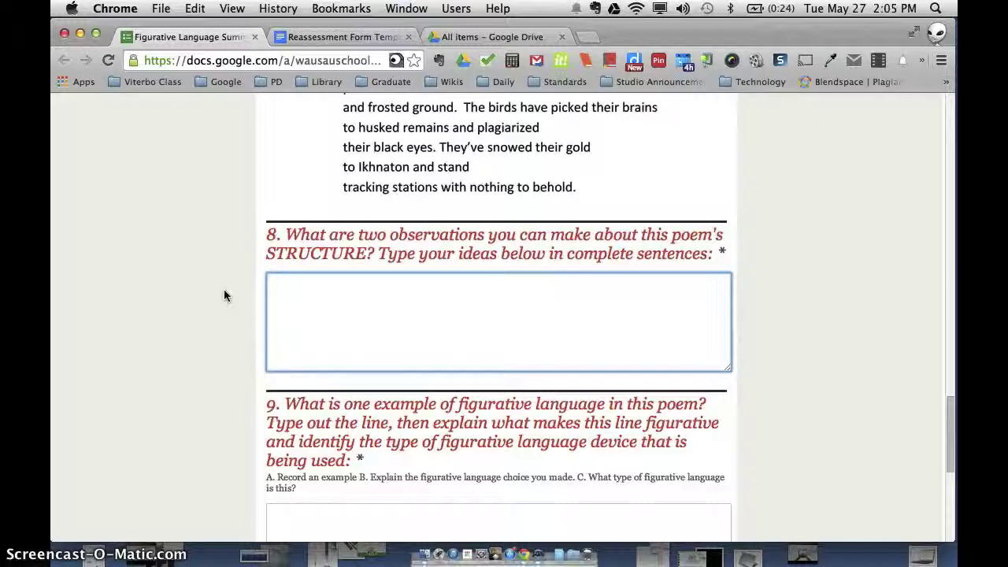
# - Review the multiple-choice questions under Learning Target #1 and return to the start of the assessment form
pyautogui.scroll(10, 224, 294)
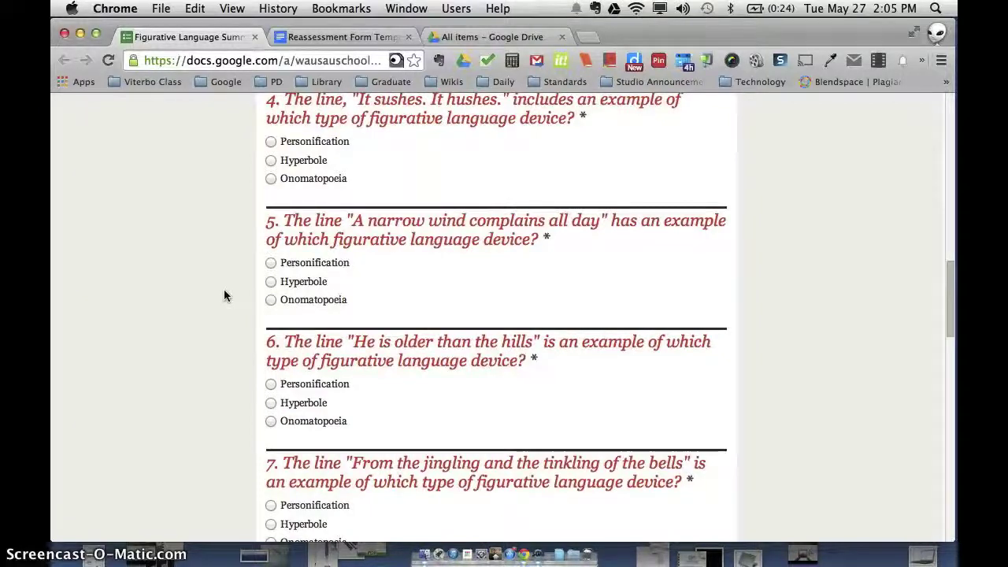
pyautogui.scroll(5, 225, 295)
pyautogui.scroll(3, 223, 296)
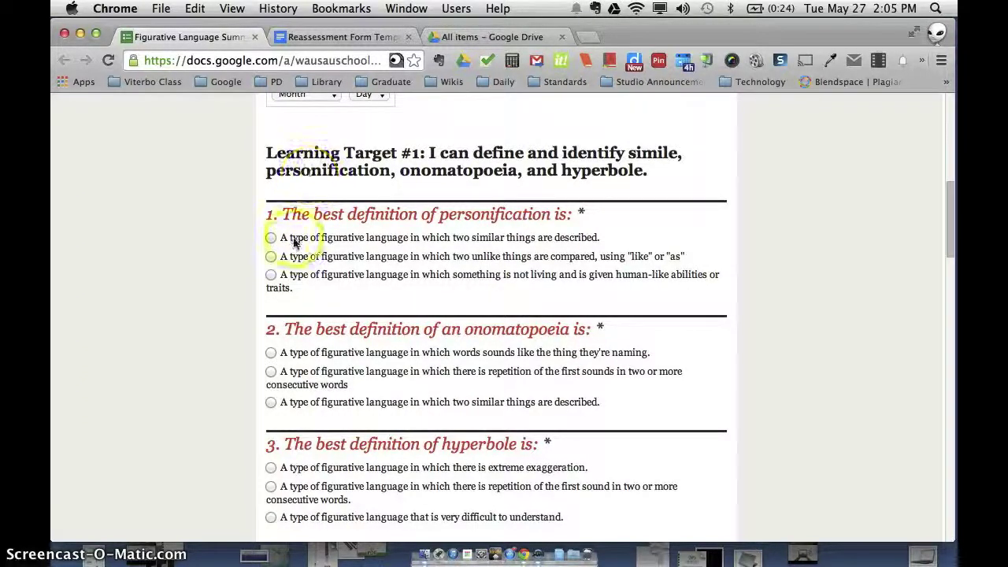
pyautogui.scroll(-1, 292, 241)
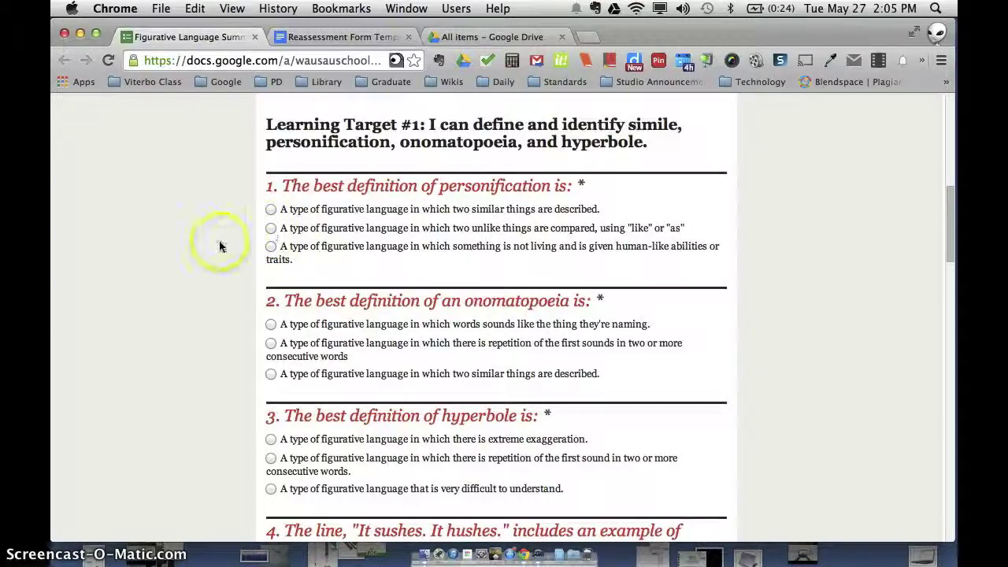
pyautogui.scroll(-4, 224, 309)
pyautogui.scroll(-5, 223, 308)
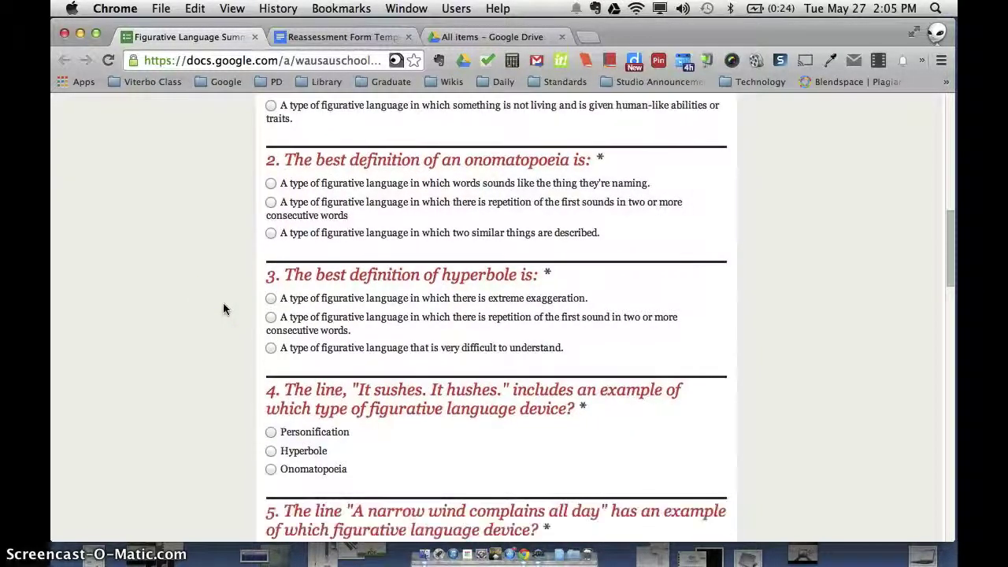
pyautogui.scroll(-3, 223, 309)
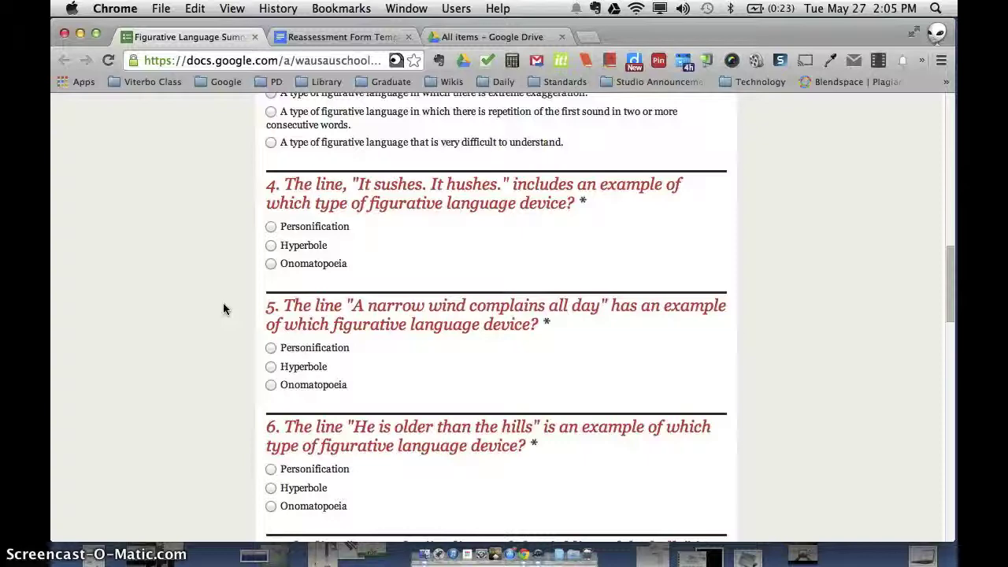
pyautogui.scroll(10, 224, 305)
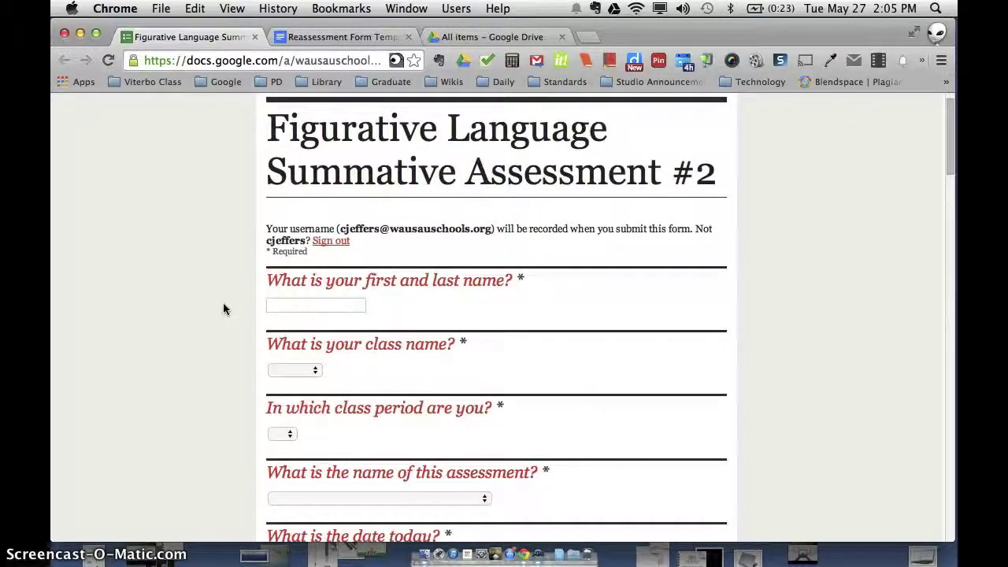
# - Create a new Google Form from Drive and title it "Google Form Example | Assessment Training"
pyautogui.click(447, 39)
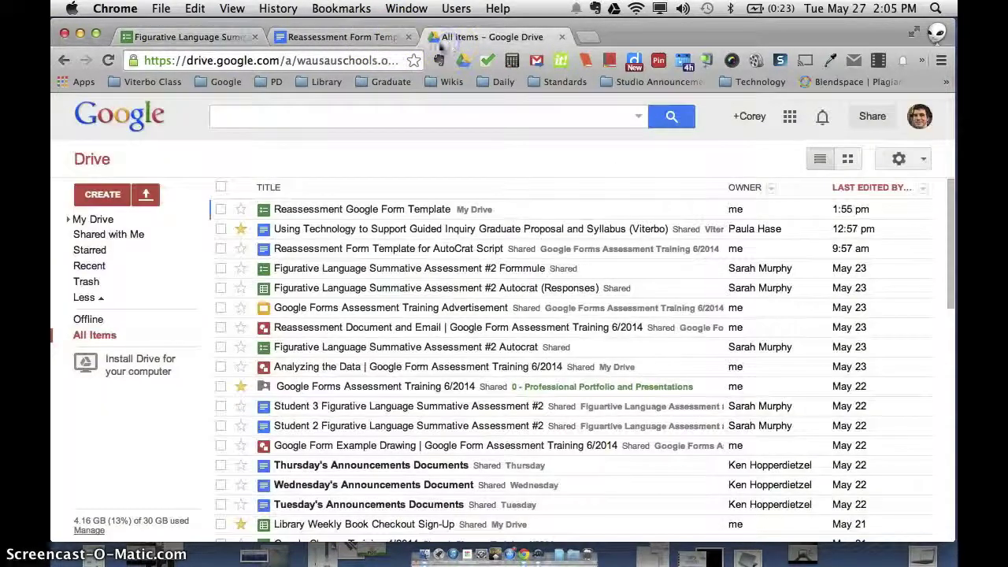
pyautogui.click(102, 197)
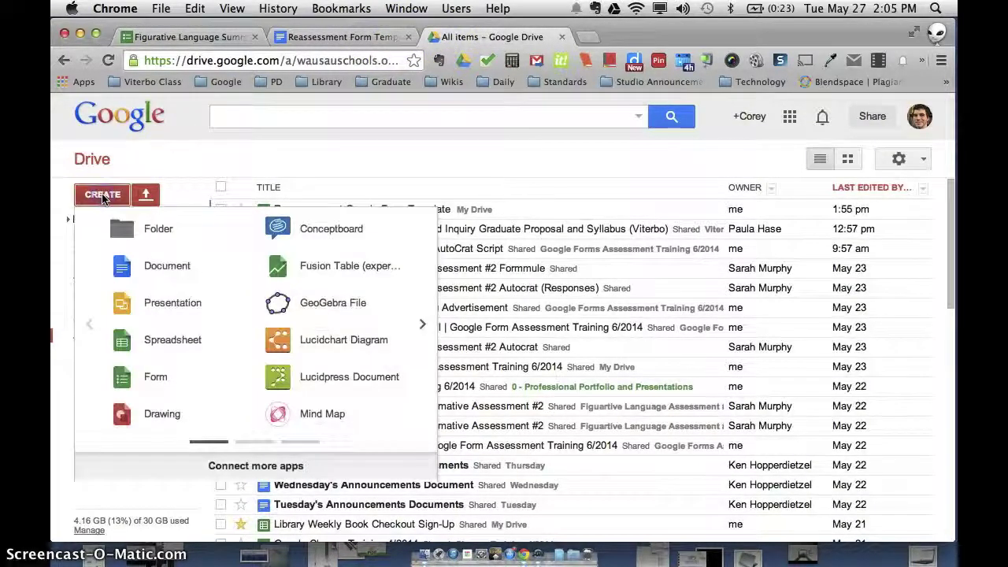
pyautogui.click(137, 379)
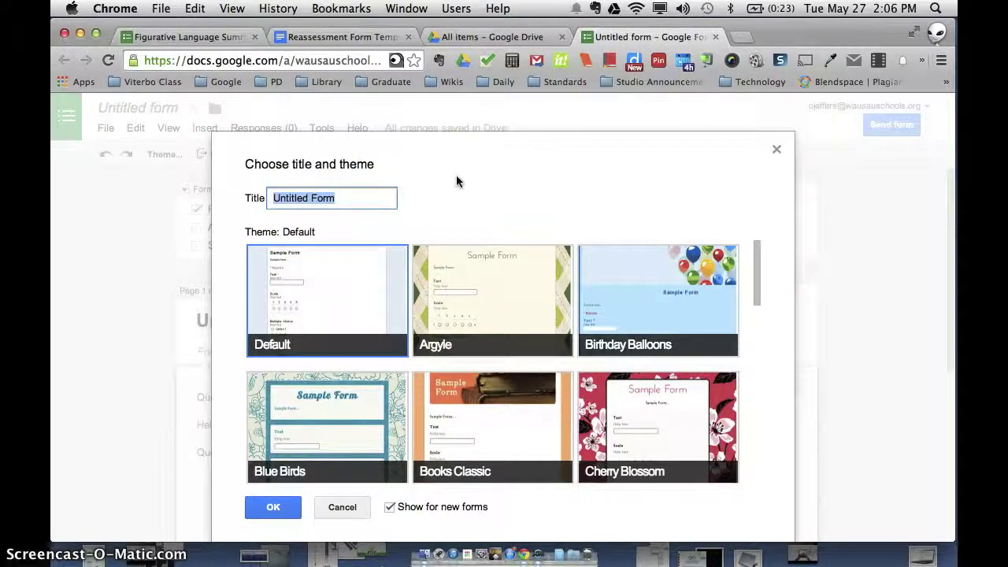
pyautogui.press('BackSpace')
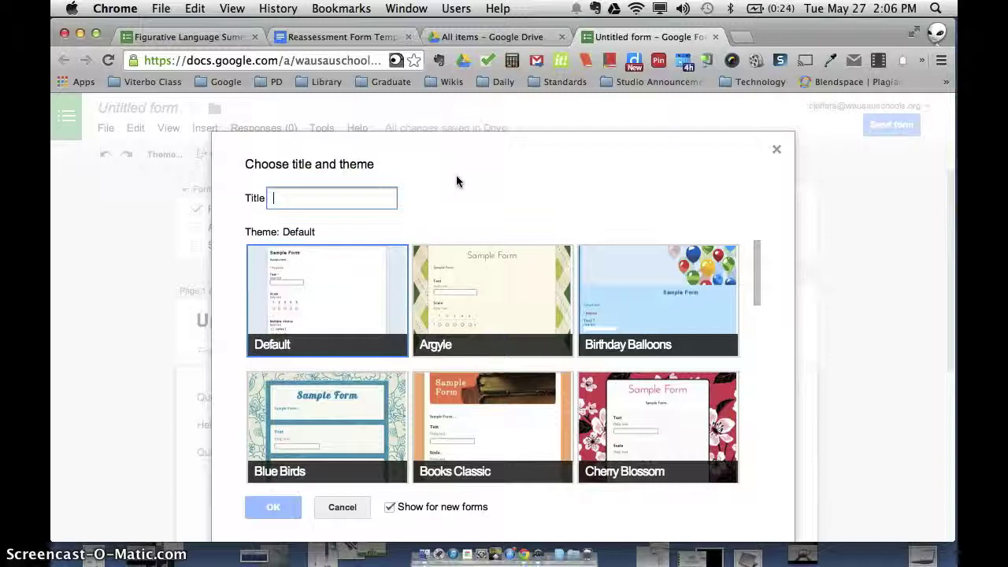
pyautogui.write('Google Form, xample')
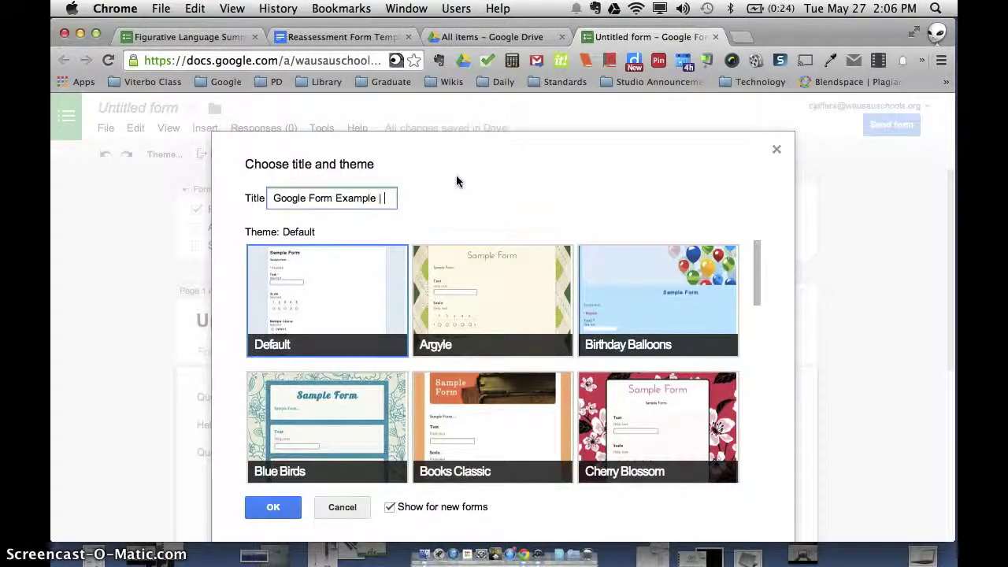
pyautogui.write(' | Assessment')
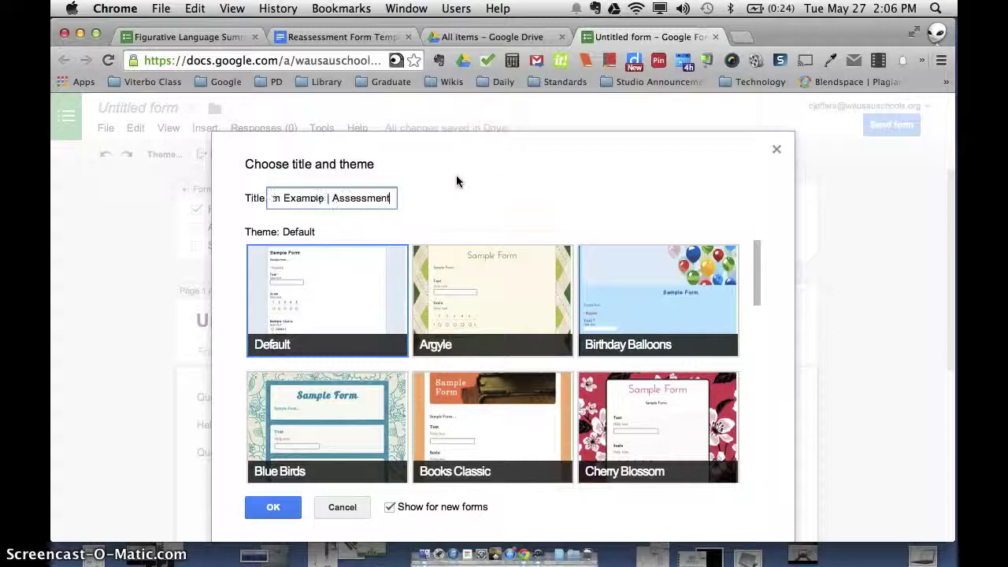
pyautogui.click(516, 165)
pyautogui.write('Training')
# - Choose the Magazine theme for the new form
pyautogui.click(549, 226)
pyautogui.scroll(-5, 507, 316)
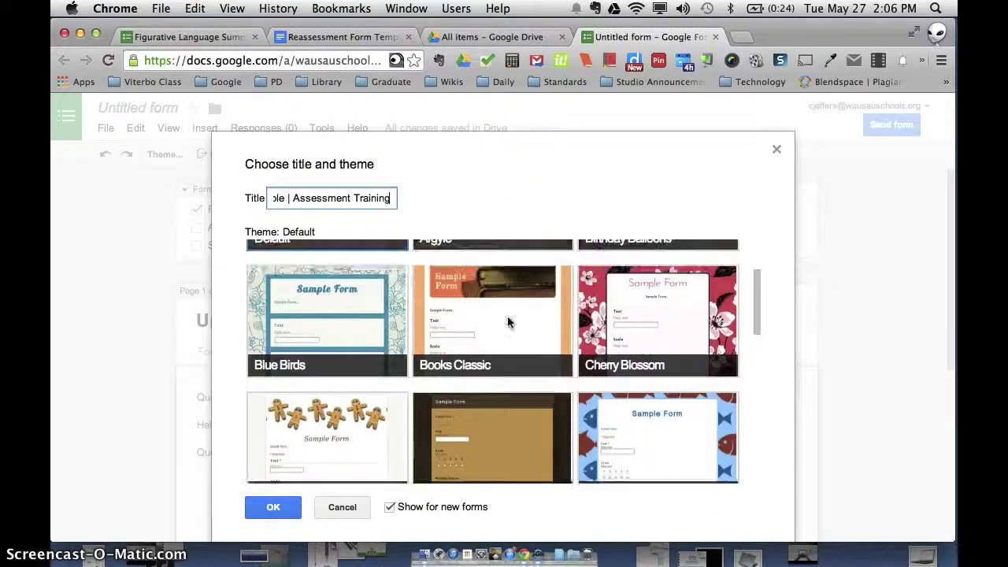
pyautogui.scroll(-5, 507, 316)
pyautogui.click(502, 378)
pyautogui.scroll(-2, 502, 378)
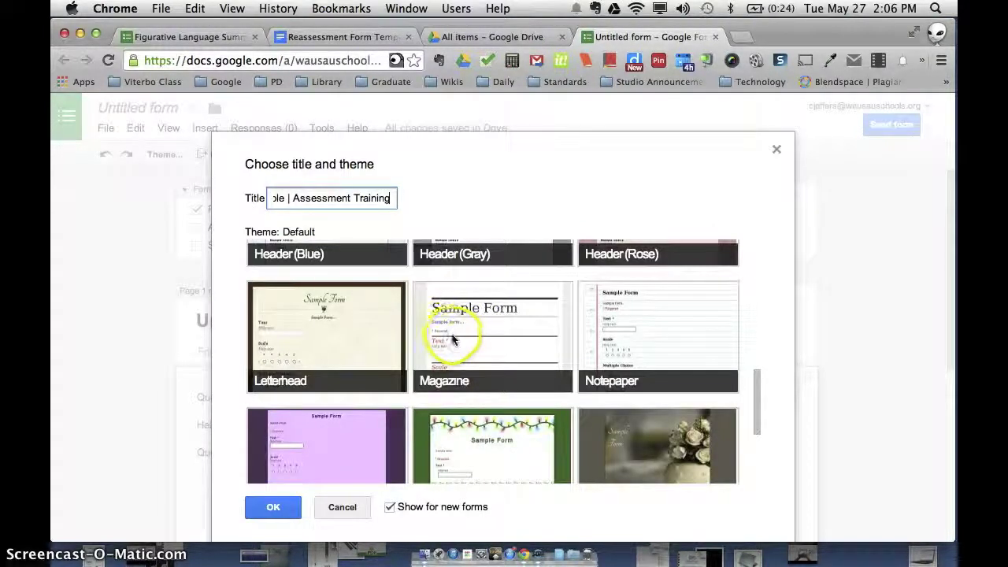
pyautogui.click(458, 343)
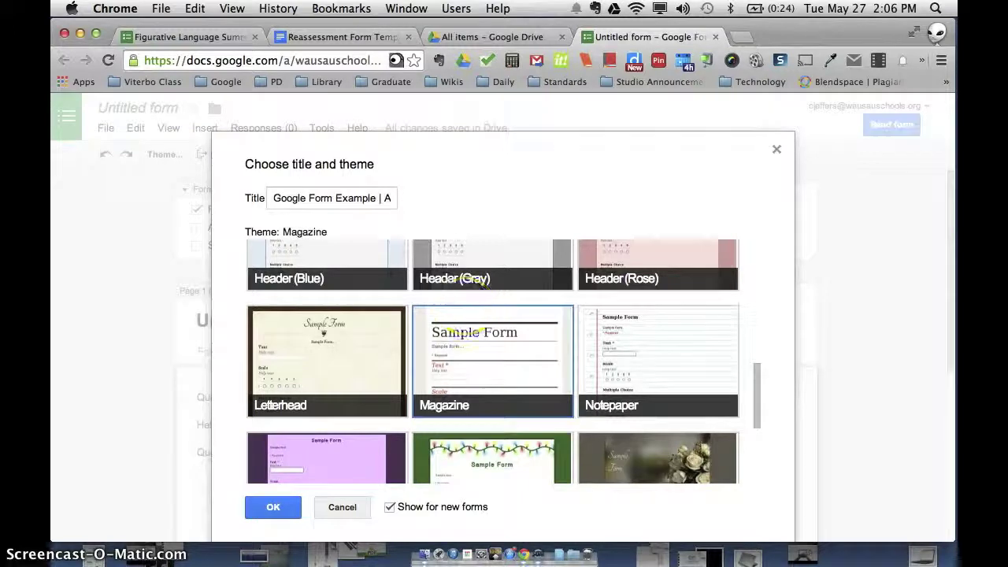
# - Compare the chosen theme with the existing Figurative Language assessment form and return to the new form
pyautogui.click(147, 40)
pyautogui.scroll(-10, 304, 279)
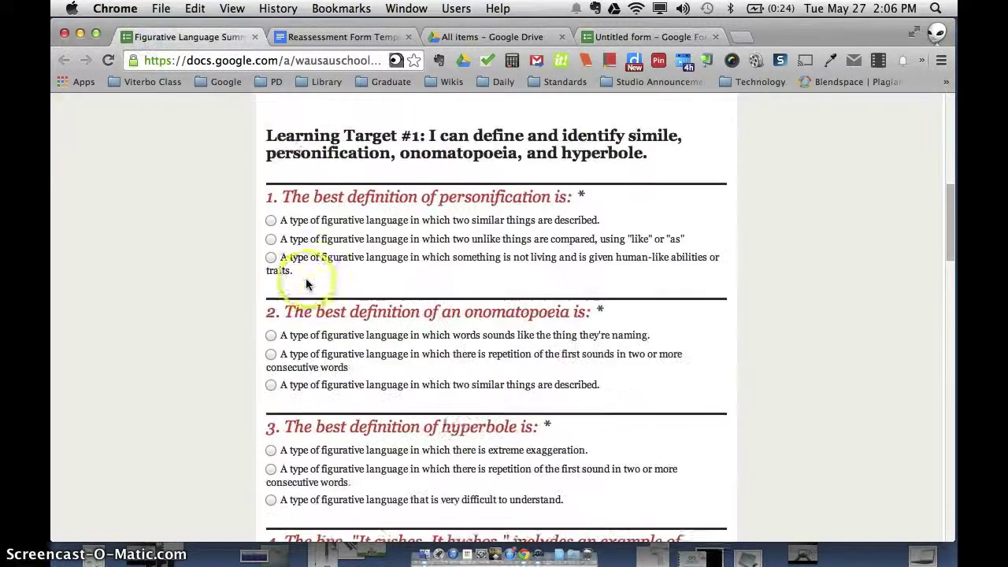
pyautogui.scroll(3, 307, 283)
pyautogui.click(618, 39)
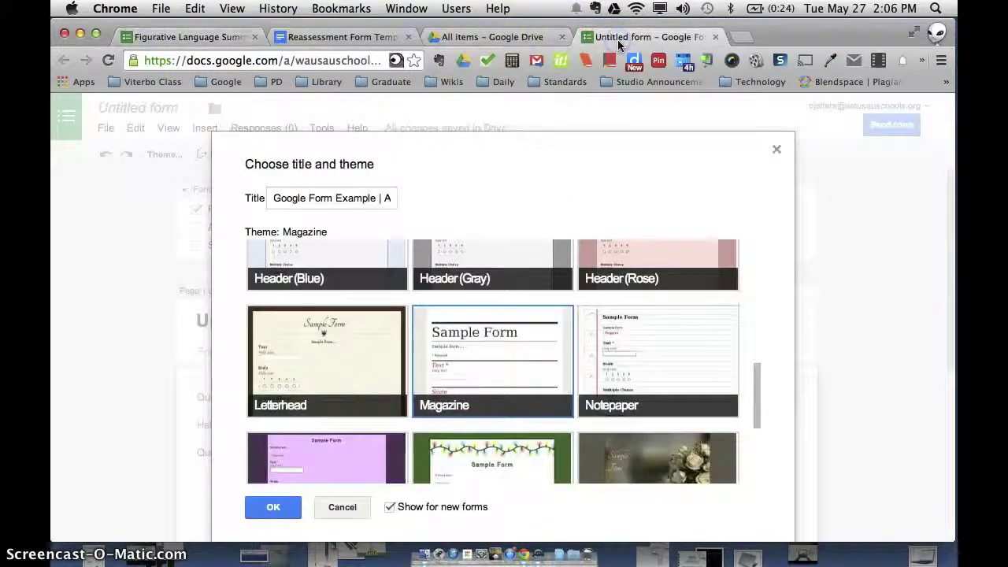
# - Confirm the new form's title and Magazine theme, and enable automatic collection of respondents' Wausau School District usernames
pyautogui.scroll(-3, 477, 293)
pyautogui.scroll(2, 477, 293)
pyautogui.scroll(-3, 478, 293)
pyautogui.scroll(3, 478, 290)
pyautogui.scroll(-3, 477, 290)
pyautogui.click(465, 296)
pyautogui.click(272, 508)
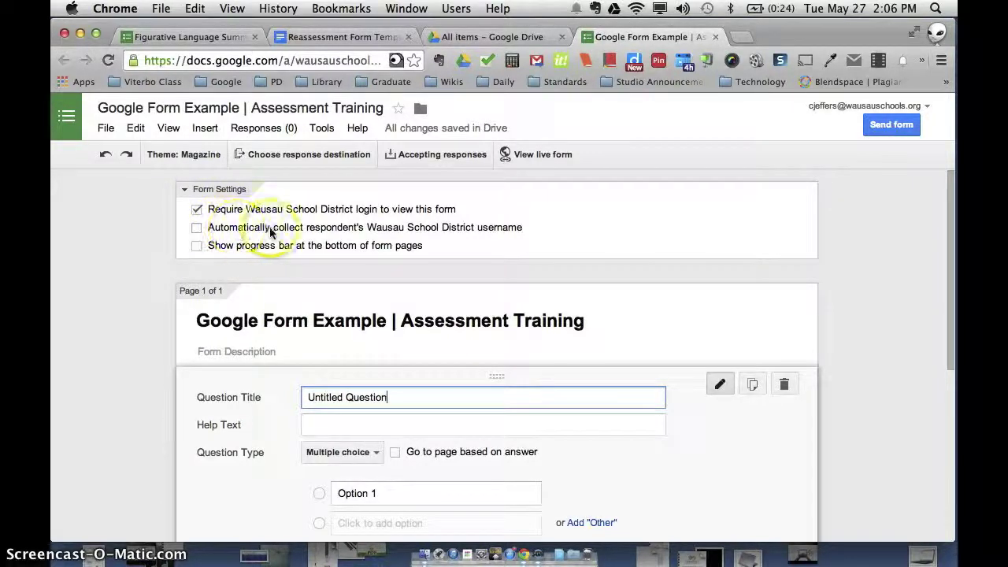
pyautogui.click(196, 228)
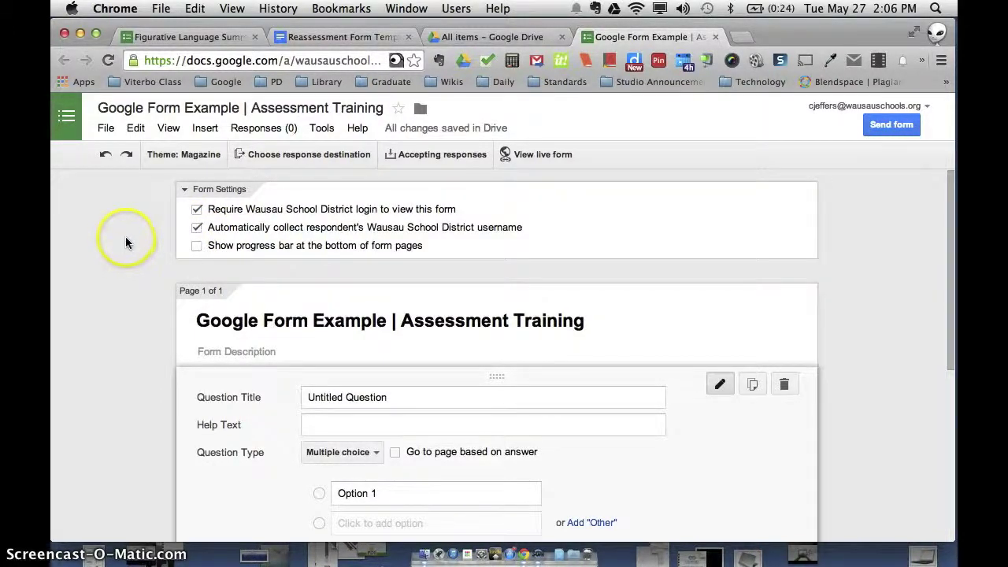
# - Review the header table fields in the Reassessment Form Template document and return to the new form
pyautogui.click(298, 46)
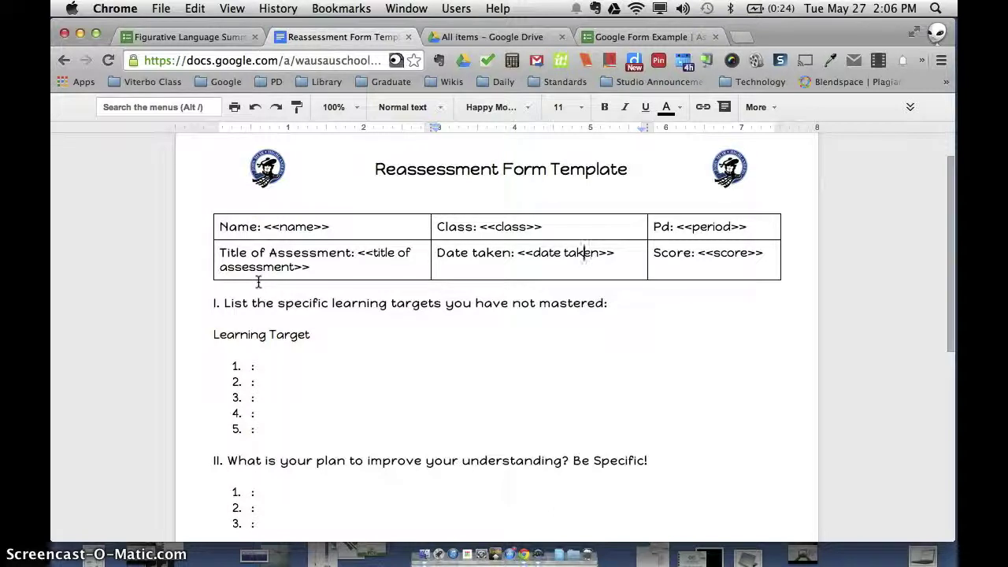
pyautogui.scroll(1, 258, 282)
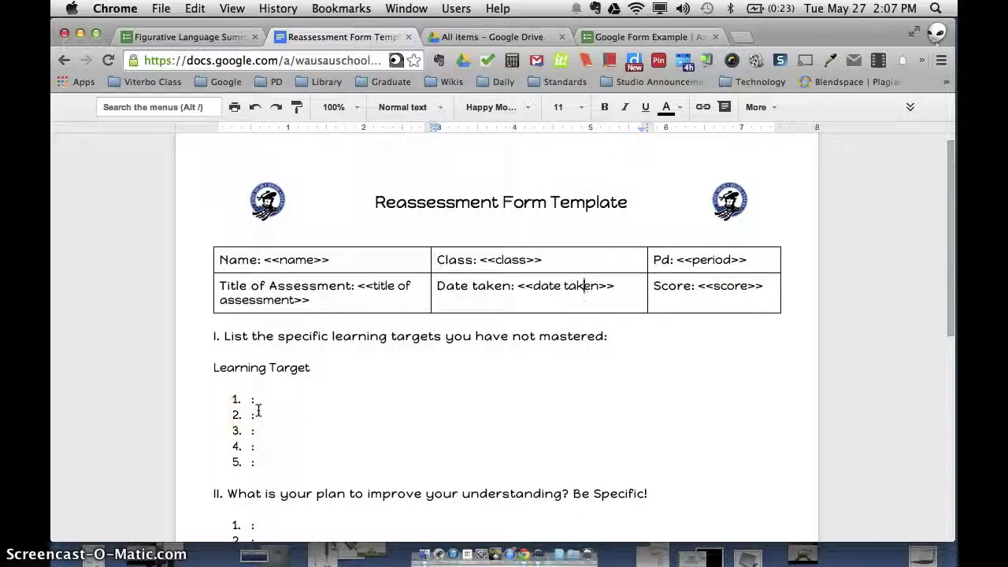
pyautogui.moveTo(262, 260); pyautogui.dragTo(733, 288)
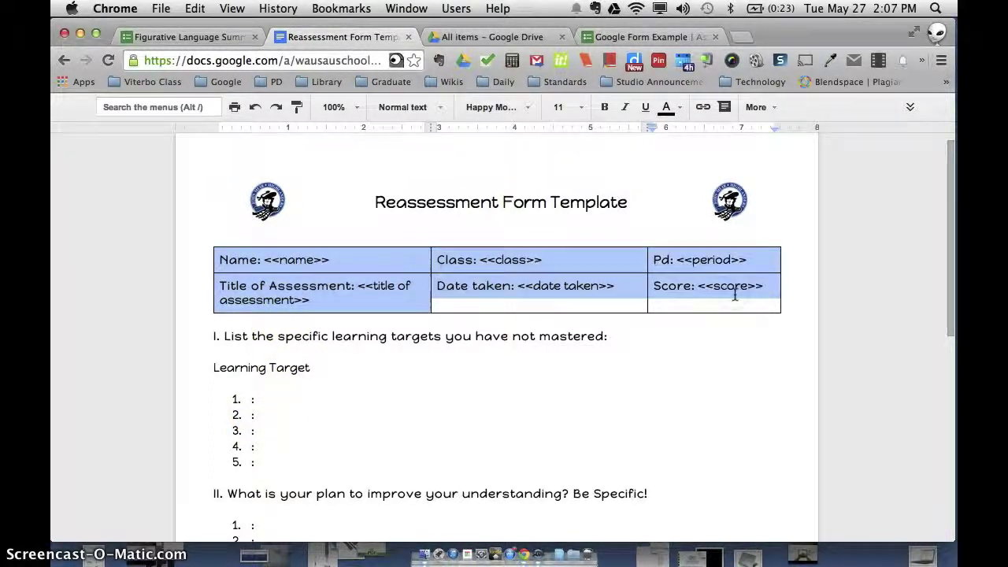
pyautogui.click(525, 289)
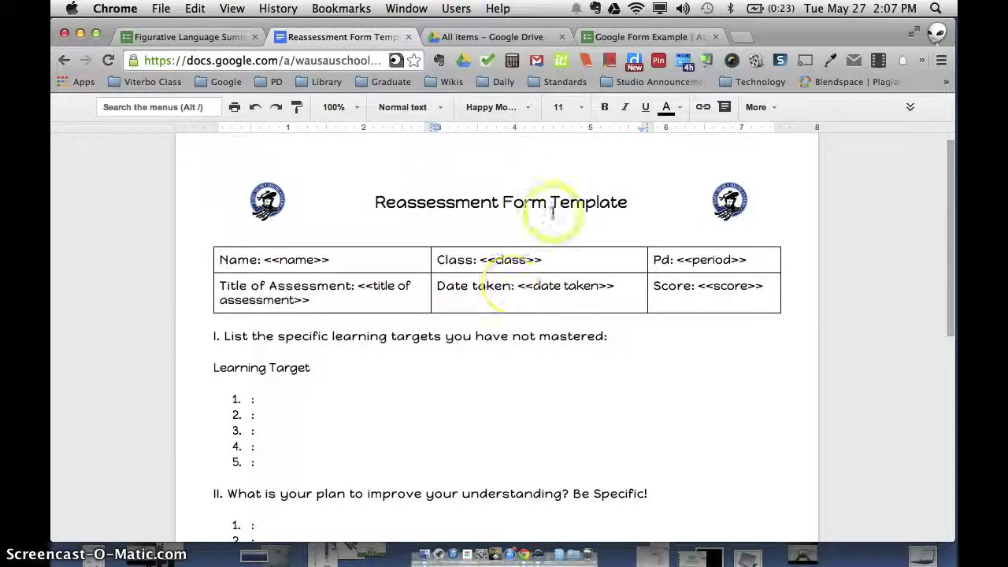
pyautogui.click(629, 37)
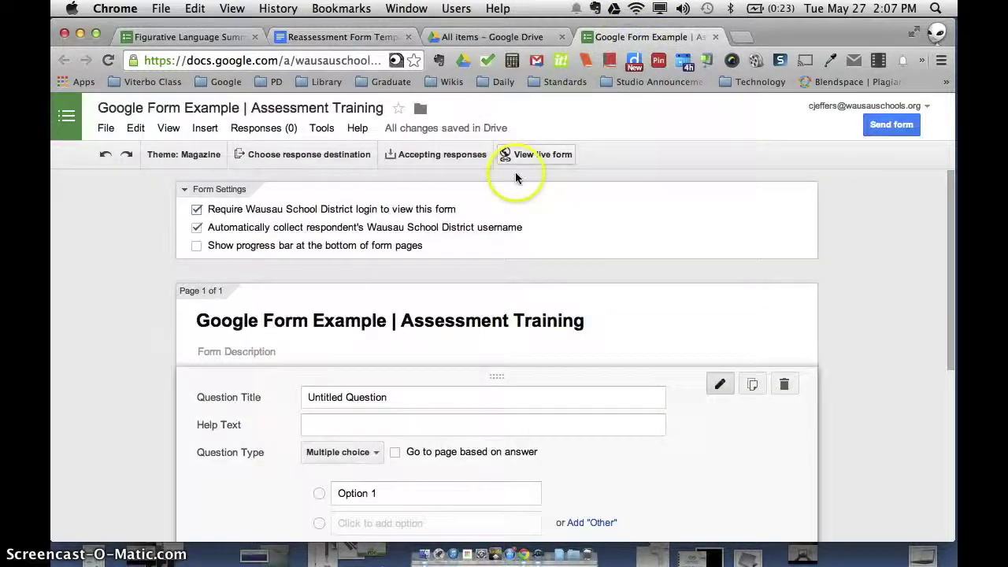
# - Enter the form description "Please complete this Geography assessment. Be certain to think about landforms."
pyautogui.scroll(-2, 452, 256)
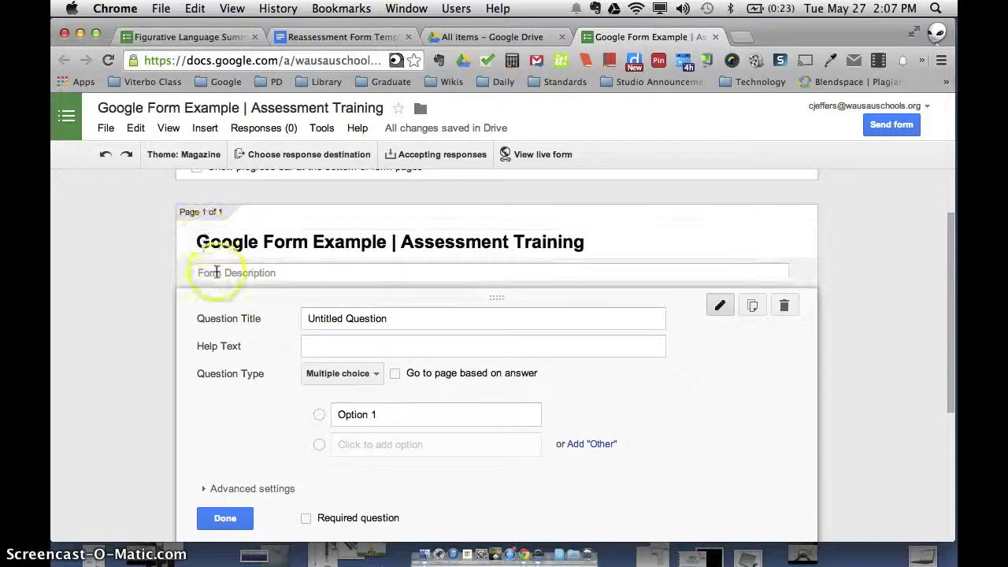
pyautogui.click(293, 274)
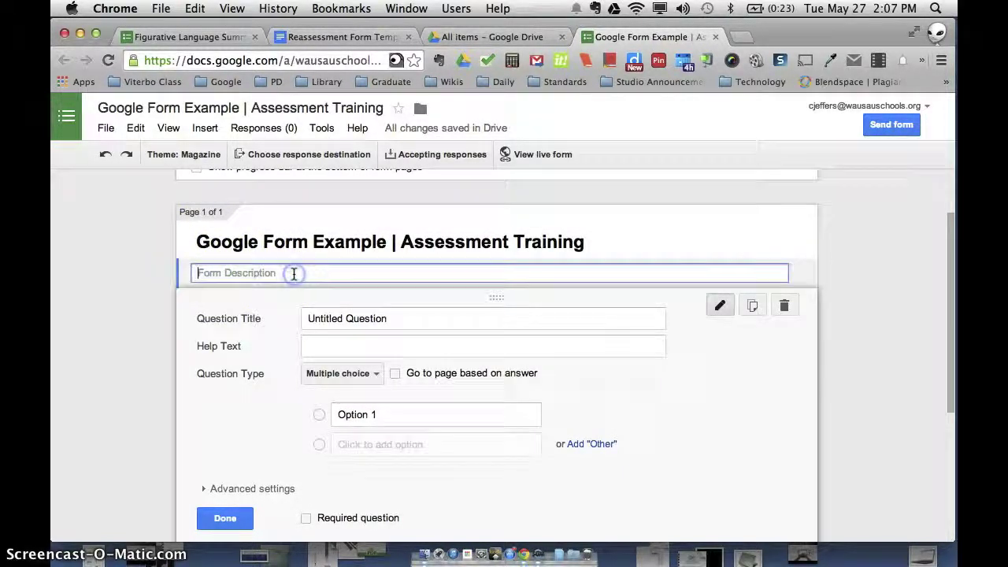
pyautogui.write('Please')
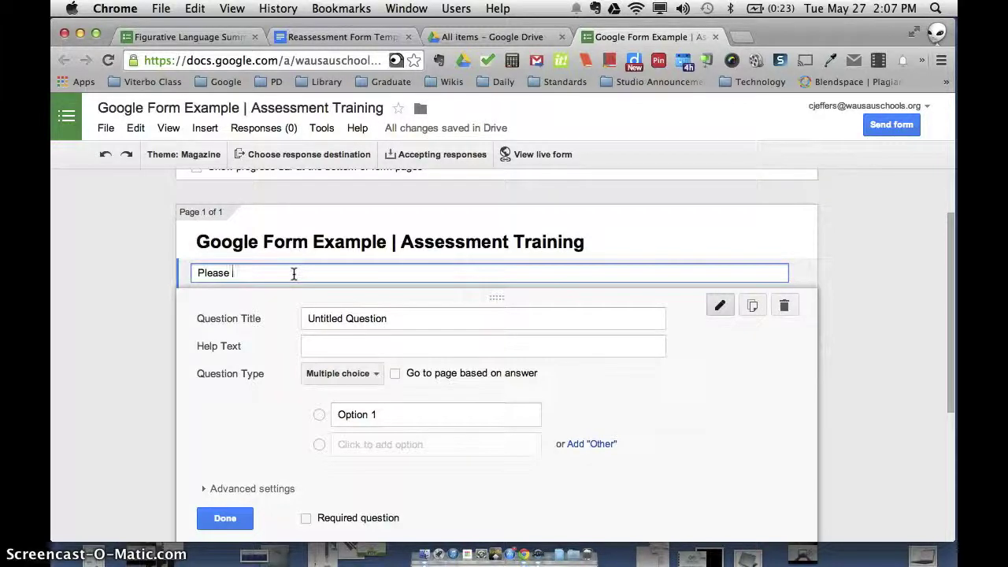
pyautogui.write(' complete this Goo')
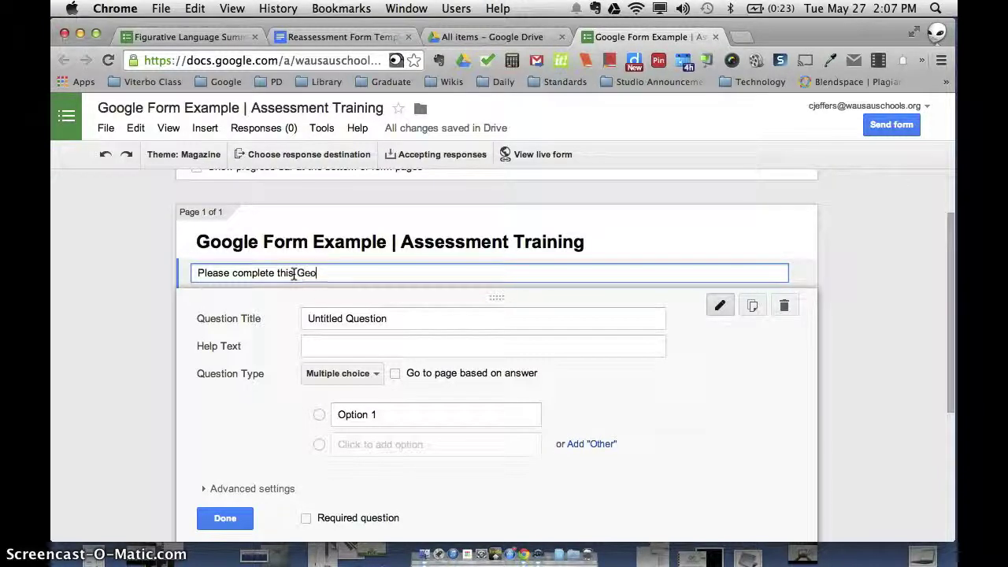
pyautogui.write('eography assessme')
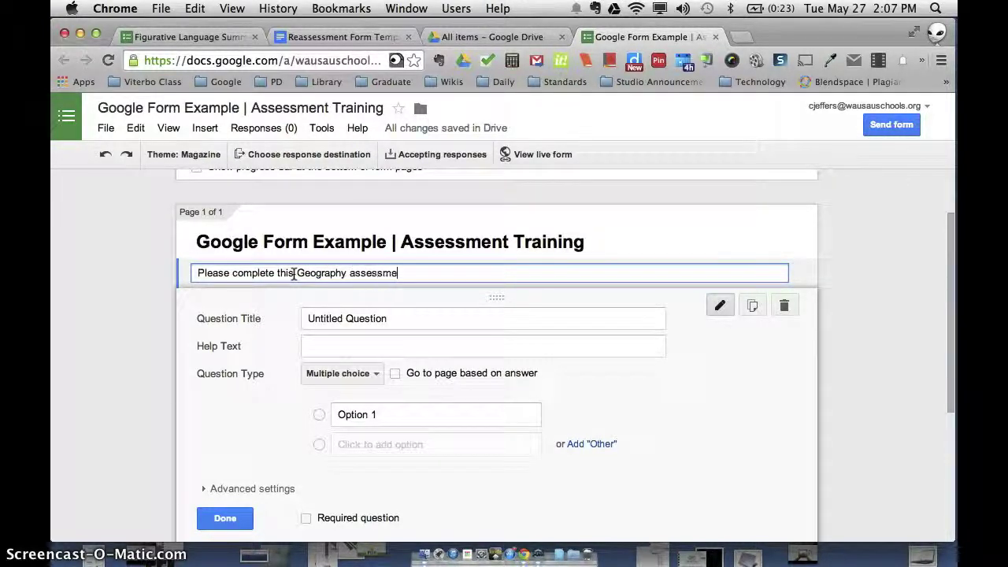
pyautogui.write('nt. Be ')
pyautogui.write('to')
pyautogui.press('BackSpace')
pyautogui.press('BackSpace')
pyautogui.write('cer')
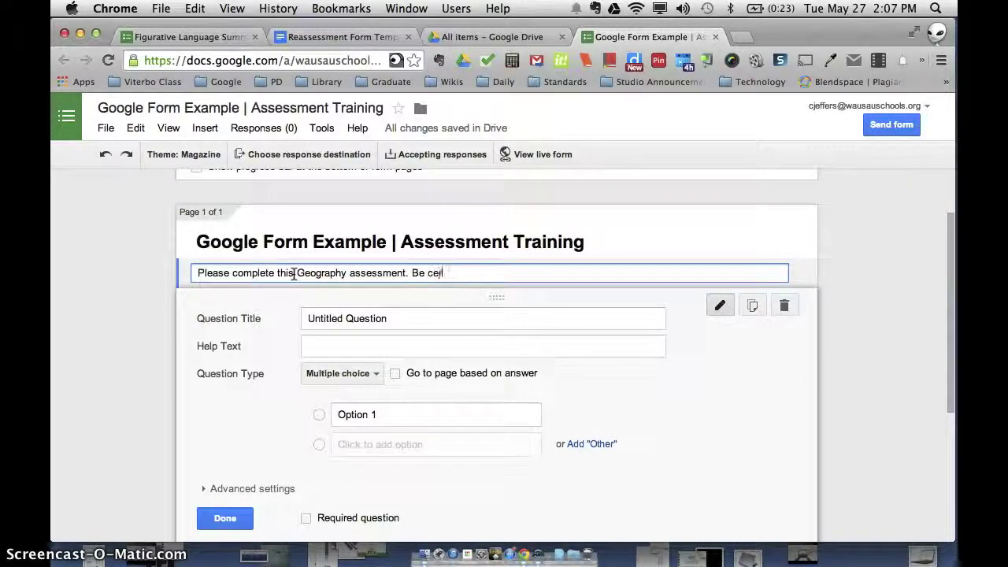
pyautogui.write('tain to think about landforms.')
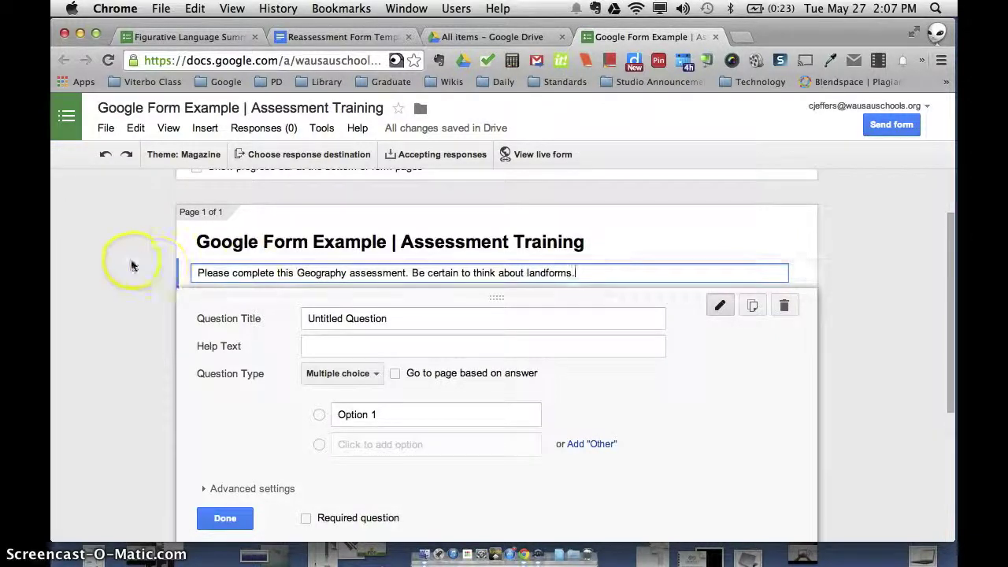
pyautogui.click(600, 272)
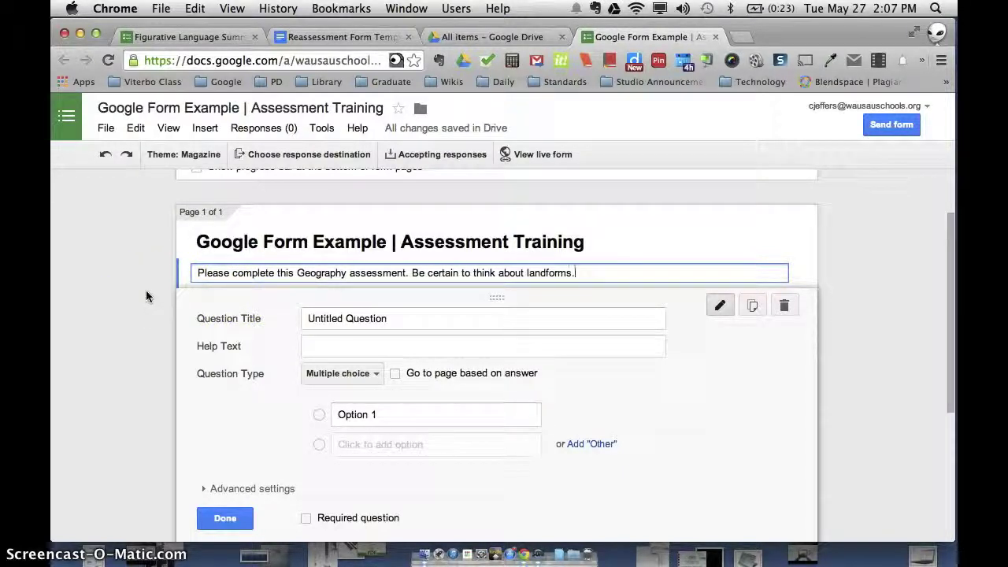
# - Check the Reassessment Form Template's fields and title the form's first question "What is your first and last name?"
pyautogui.click(379, 317)
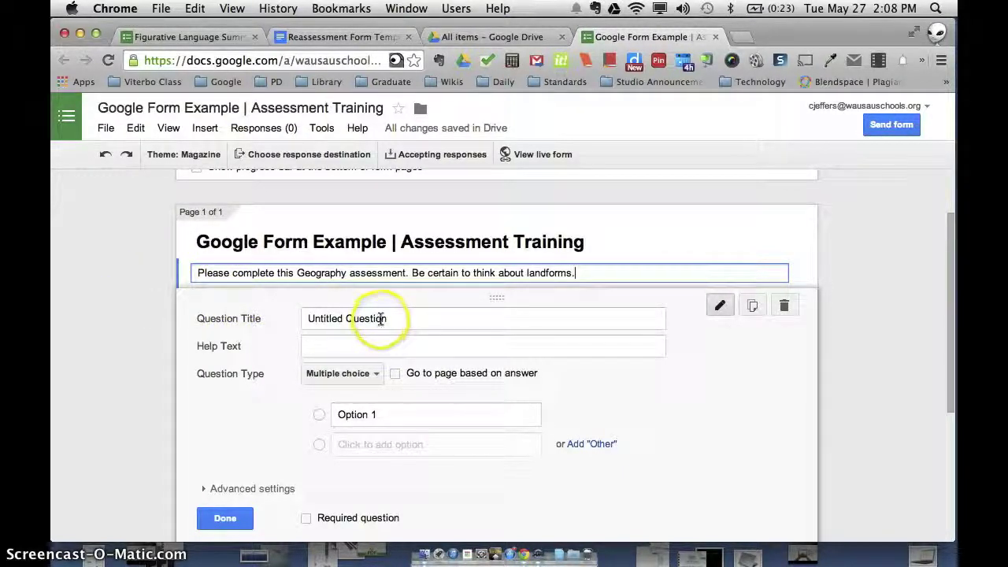
pyautogui.tripleClick(401, 315)
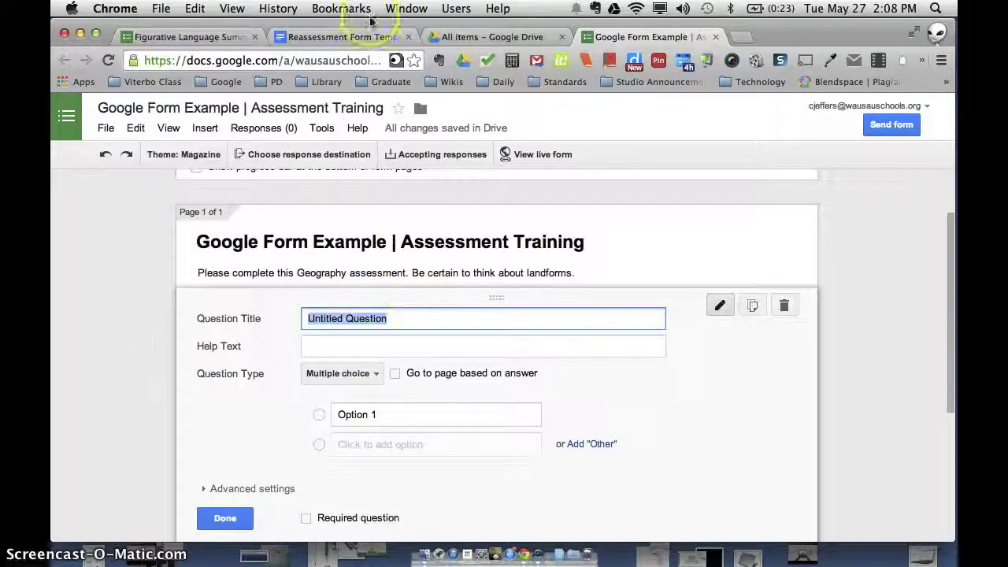
pyautogui.click(352, 36)
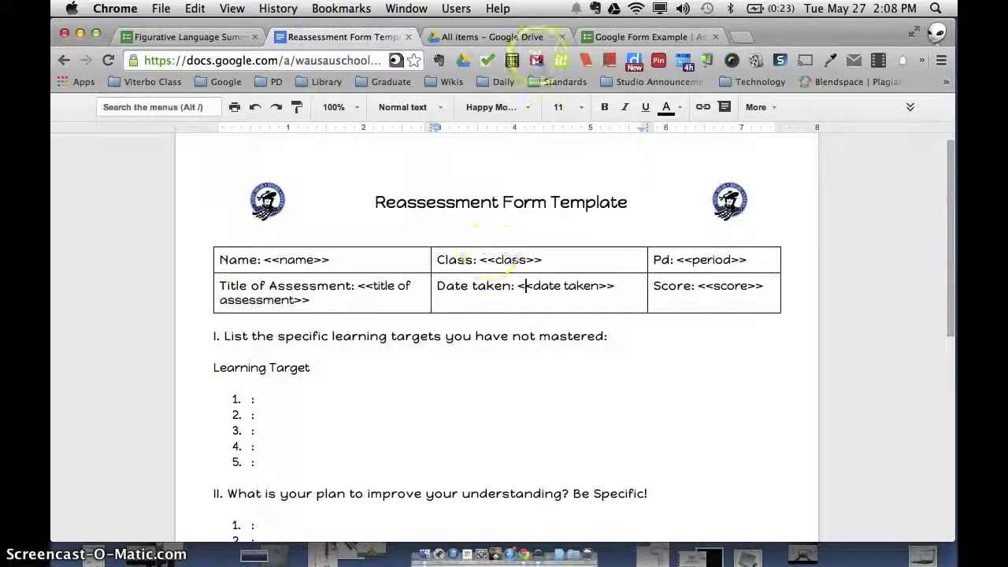
pyautogui.click(634, 37)
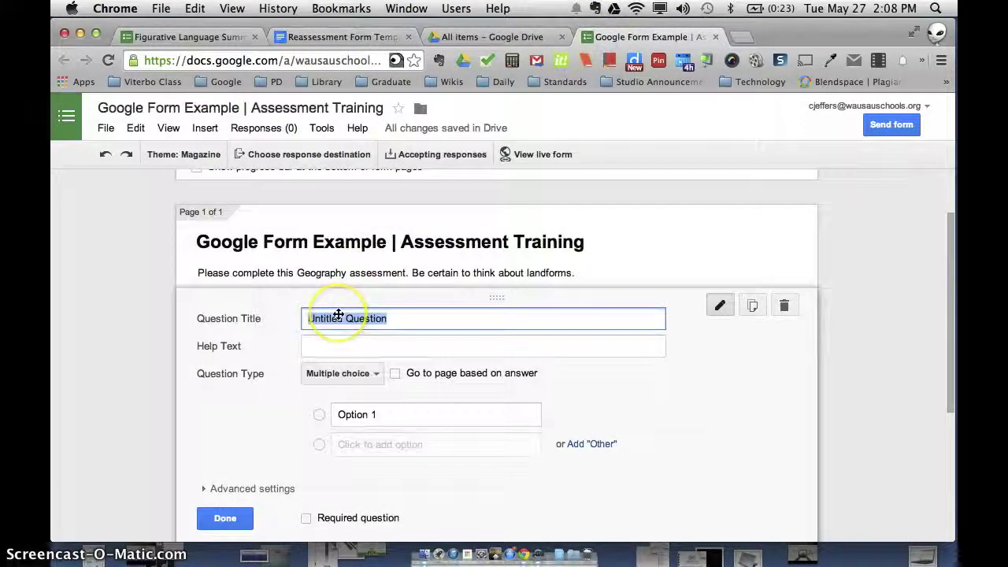
pyautogui.write("What'")
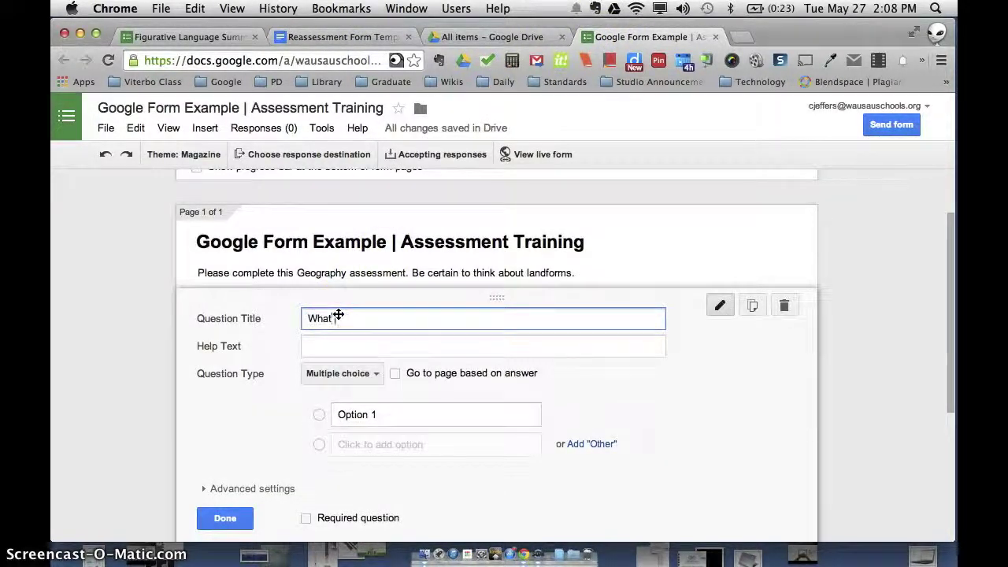
pyautogui.write(' is your first and last name?')
# - Change the name question's type to Text, make it required, and finish editing it
pyautogui.click(338, 374)
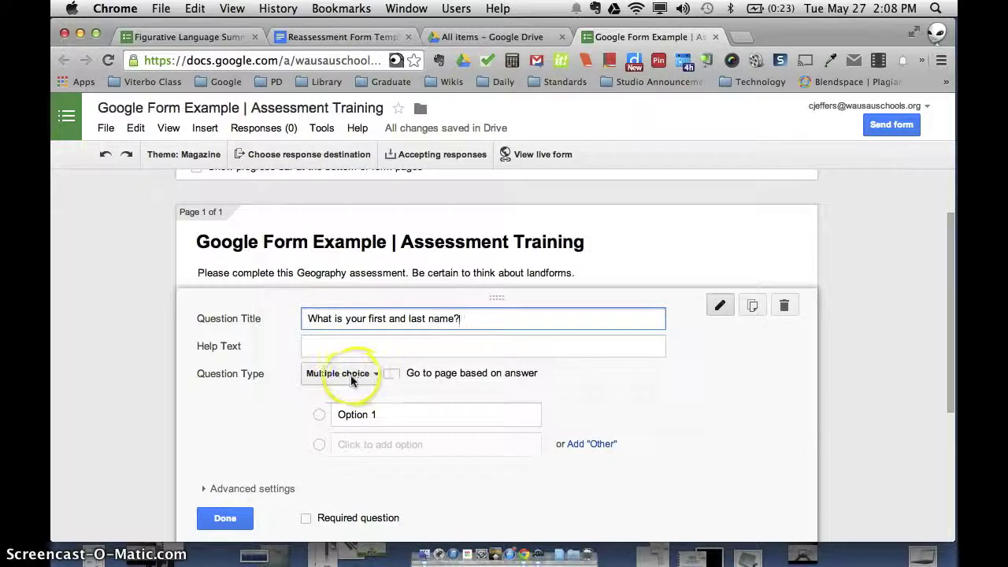
pyautogui.click(348, 337)
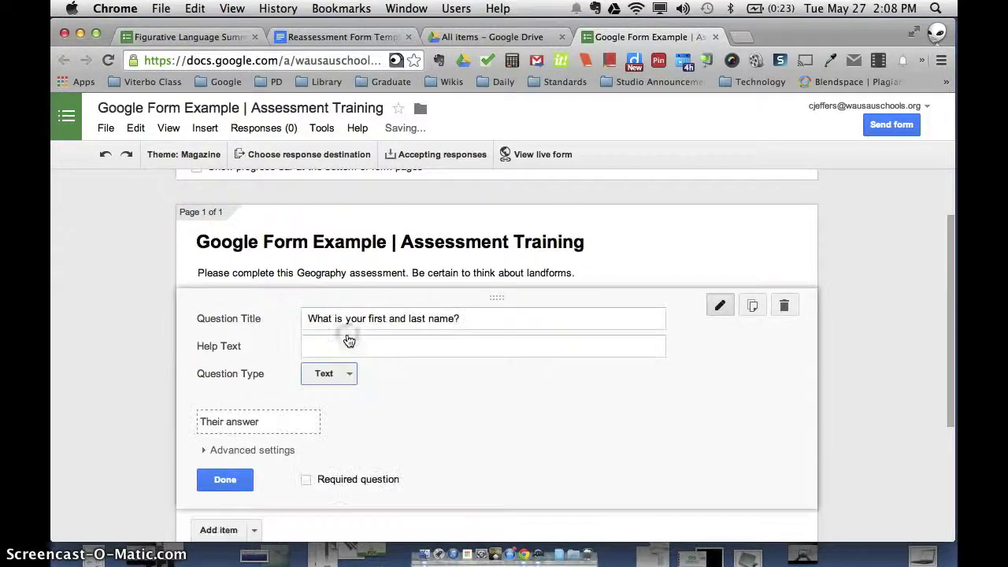
pyautogui.scroll(-2, 256, 450)
pyautogui.click(306, 409)
pyautogui.scroll(2, 138, 342)
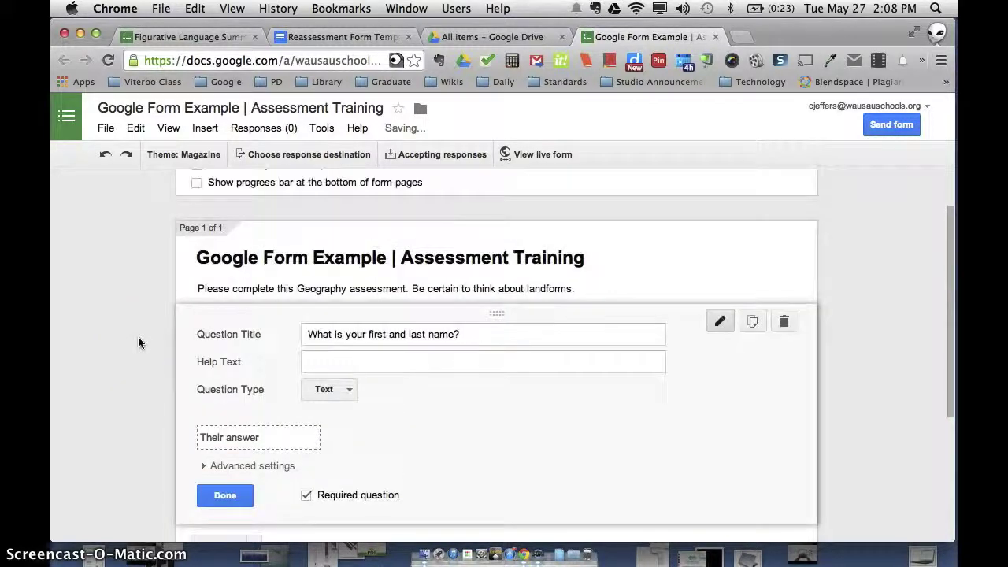
pyautogui.scroll(-3, 138, 343)
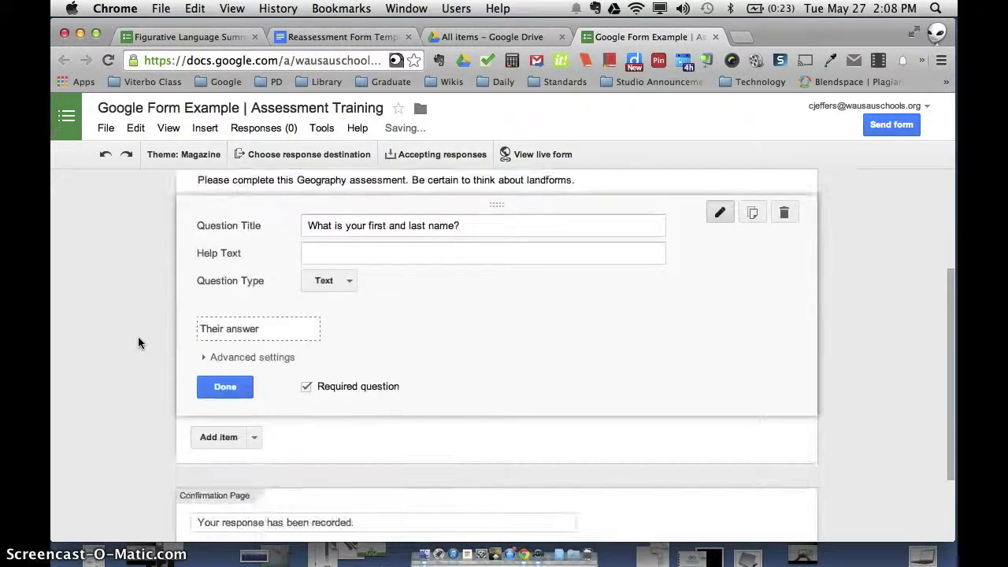
pyautogui.click(224, 390)
pyautogui.scroll(3, 146, 312)
pyautogui.scroll(-2, 120, 411)
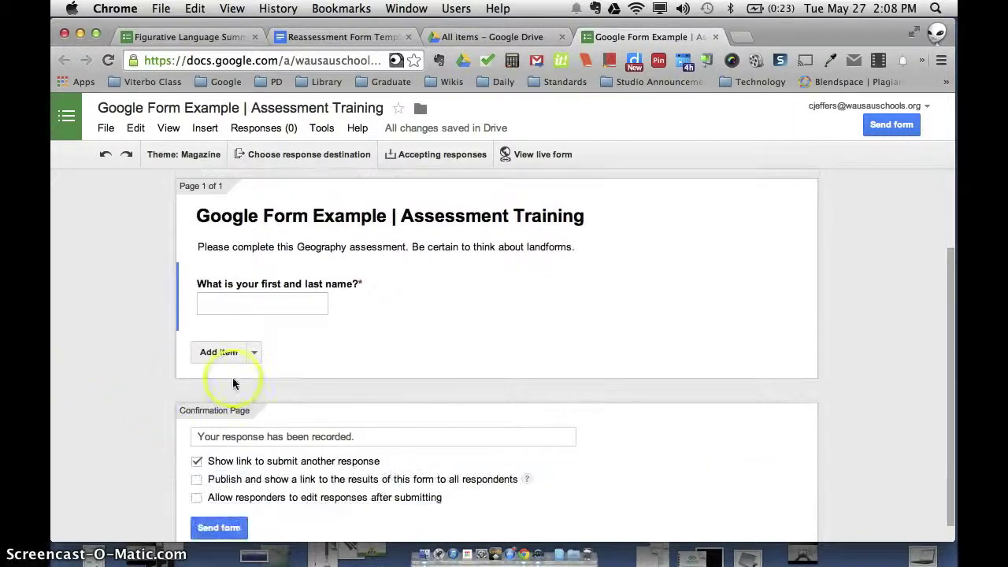
# - Add a "Choose from a list" question below the name question and title it "What is your class name?"
pyautogui.click(255, 353)
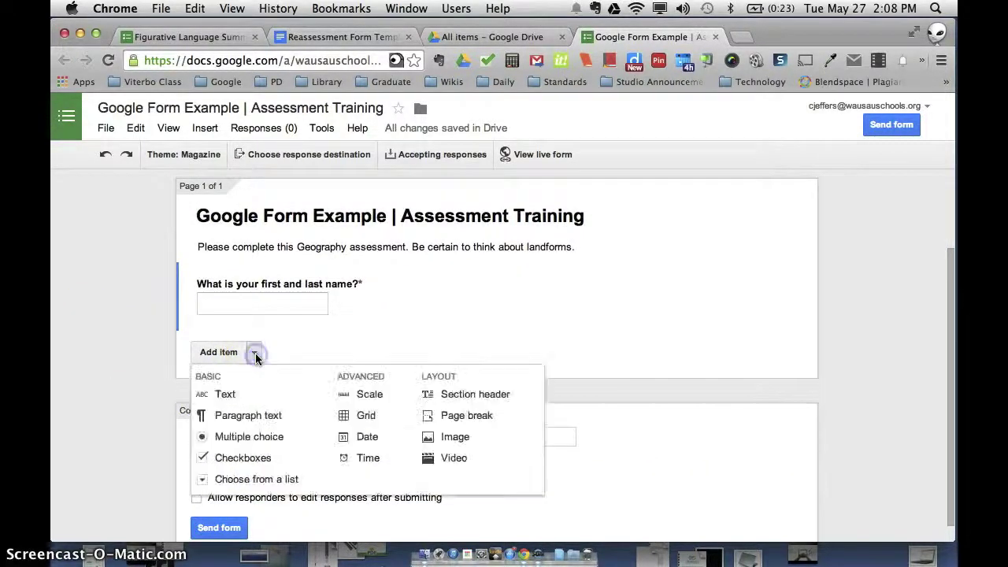
pyautogui.click(259, 479)
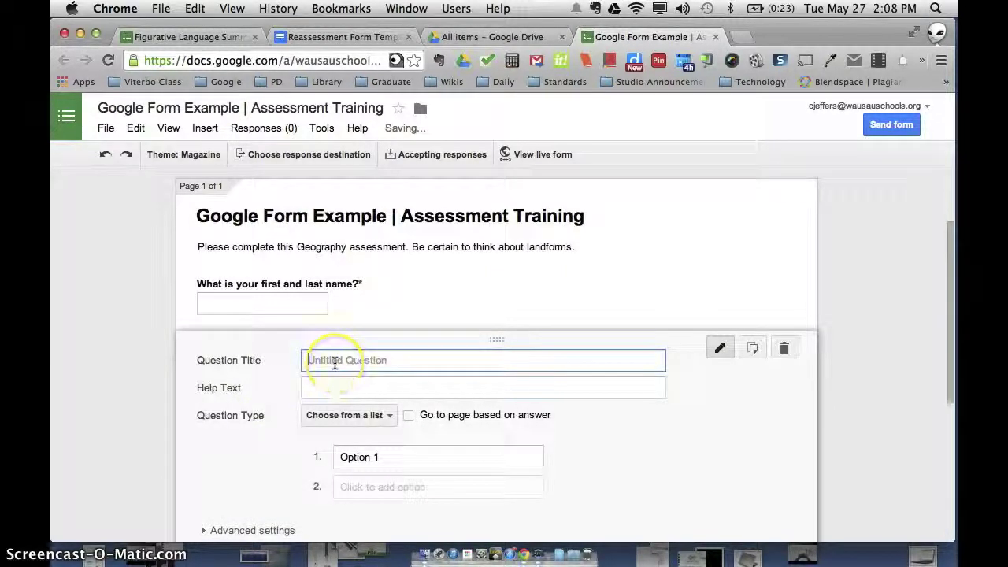
pyautogui.write('What is your cla')
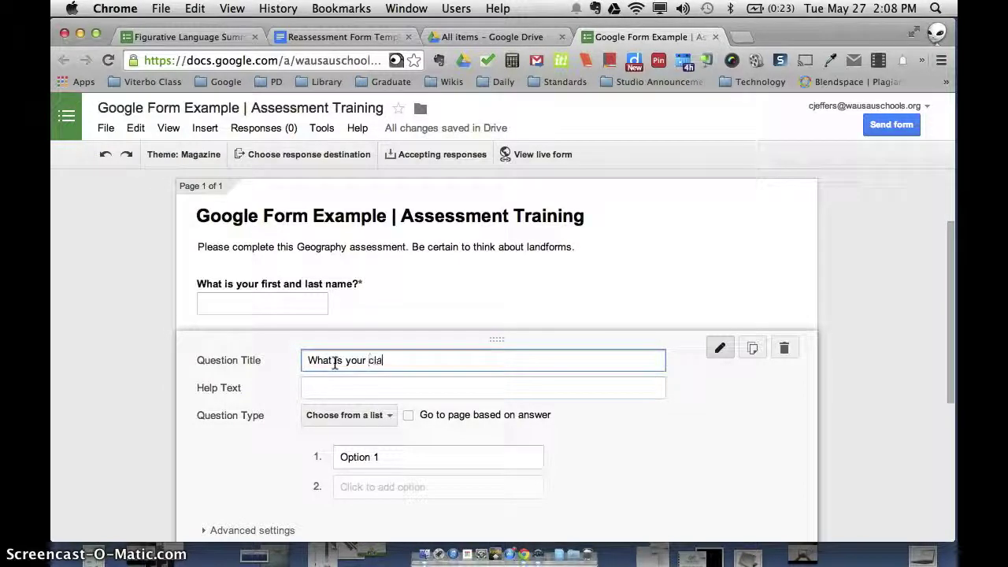
pyautogui.write('ss name?')
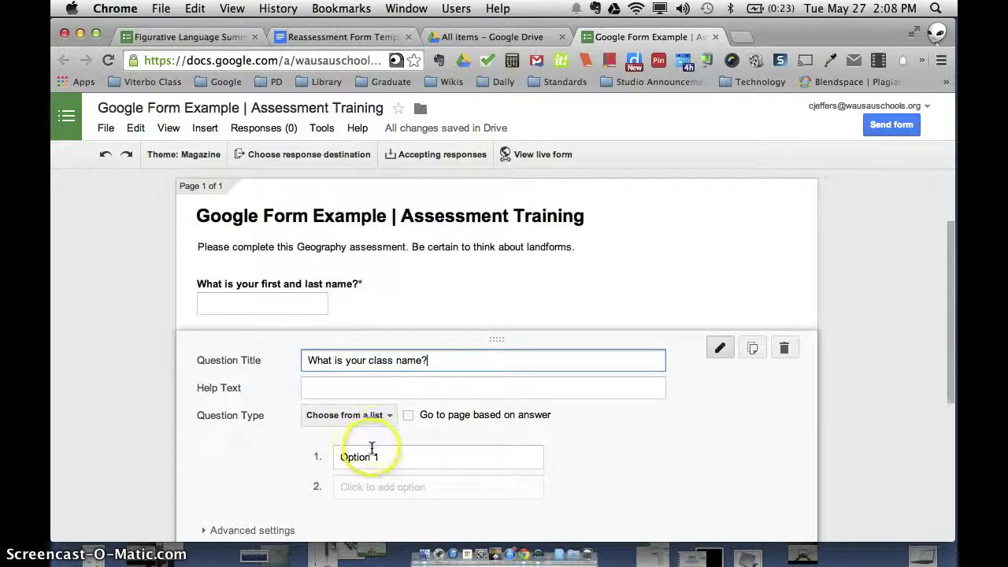
# - Enter "Geography" as the class name question's only option, make the question required, and finish editing it
pyautogui.click(381, 455)
pyautogui.write('Geography')
pyautogui.scroll(-3, 297, 385)
pyautogui.click(310, 388)
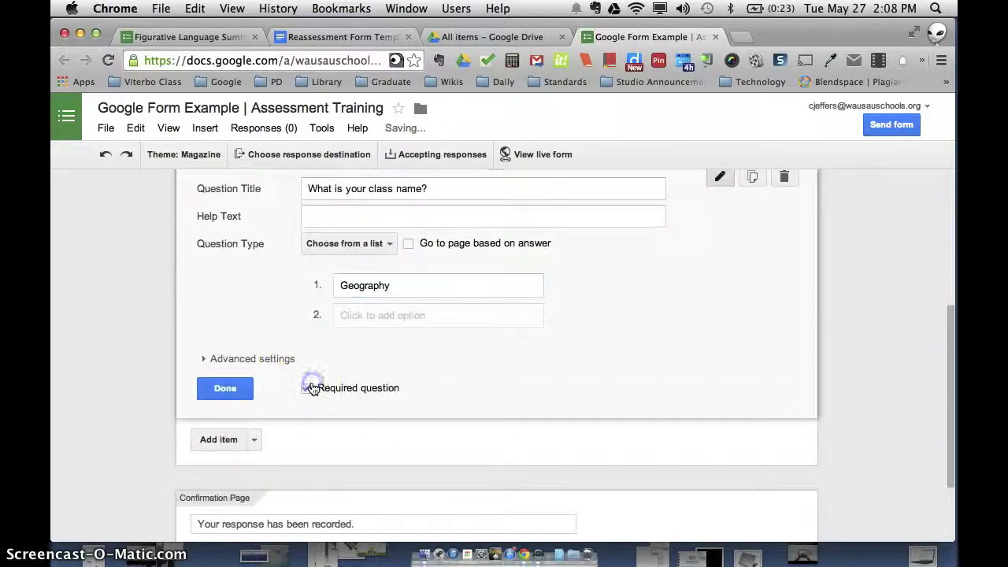
pyautogui.click(225, 387)
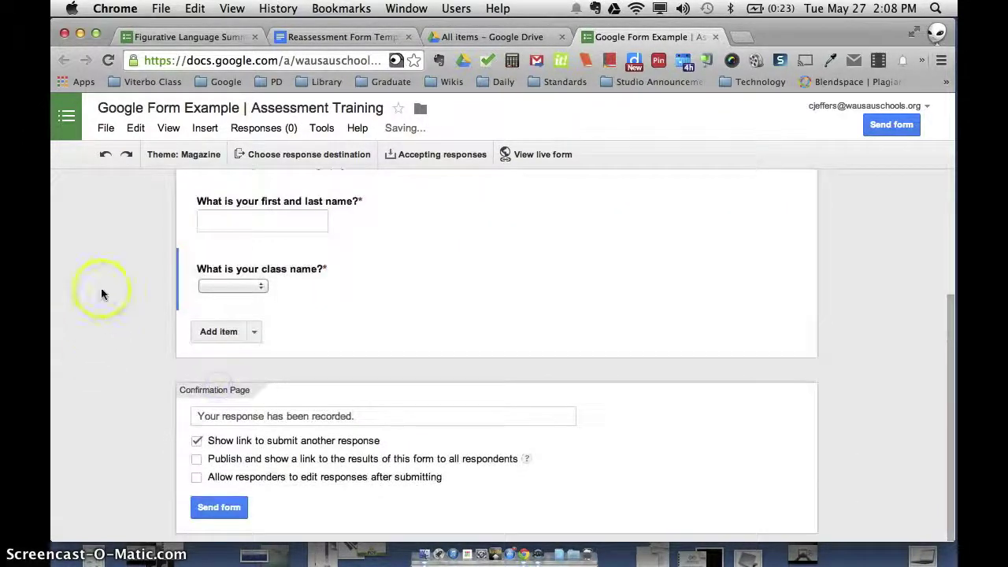
# - Duplicate the class name question and retitle the copy "In which class period are you?"
pyautogui.moveTo(293, 288)
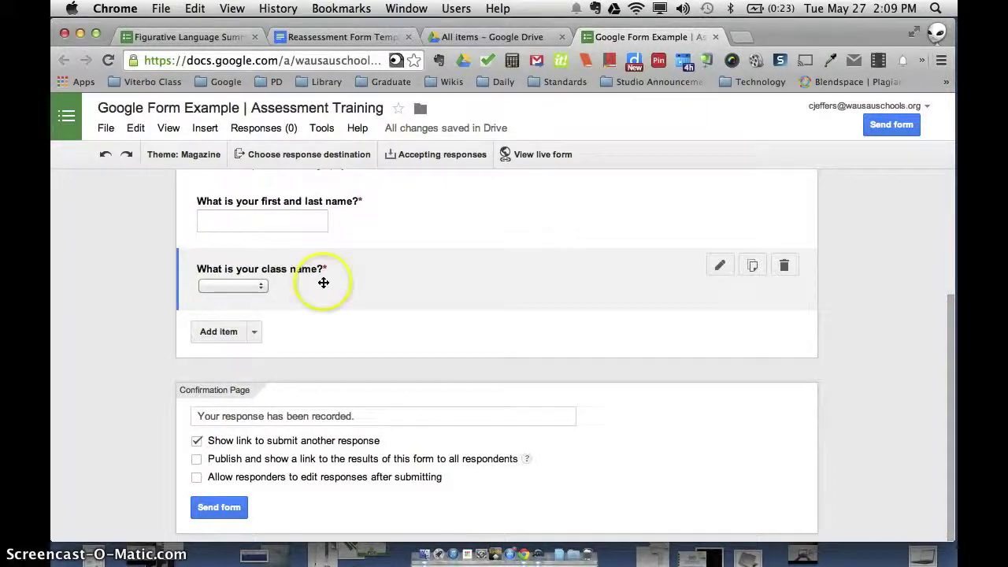
pyautogui.click(753, 267)
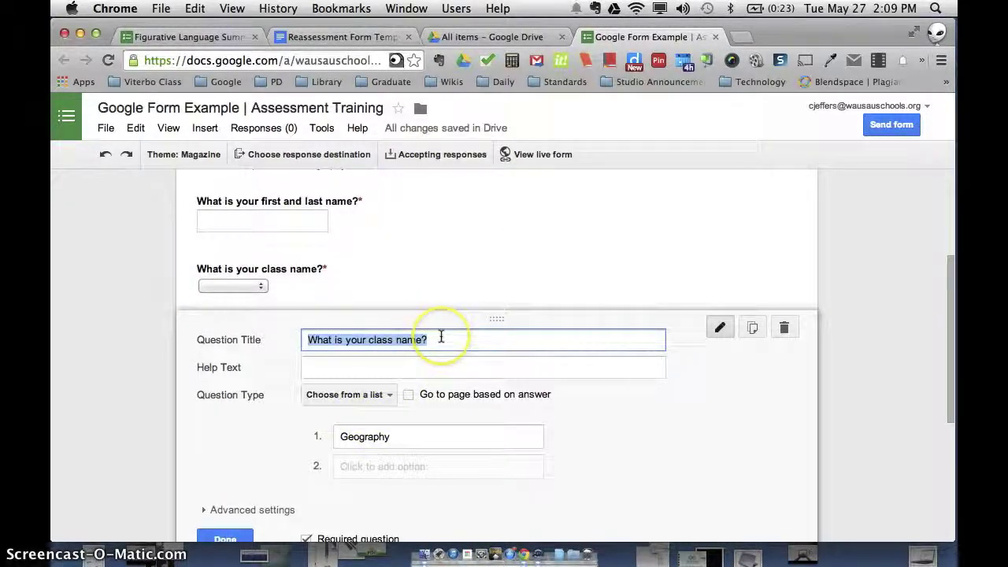
pyautogui.press('BackSpace')
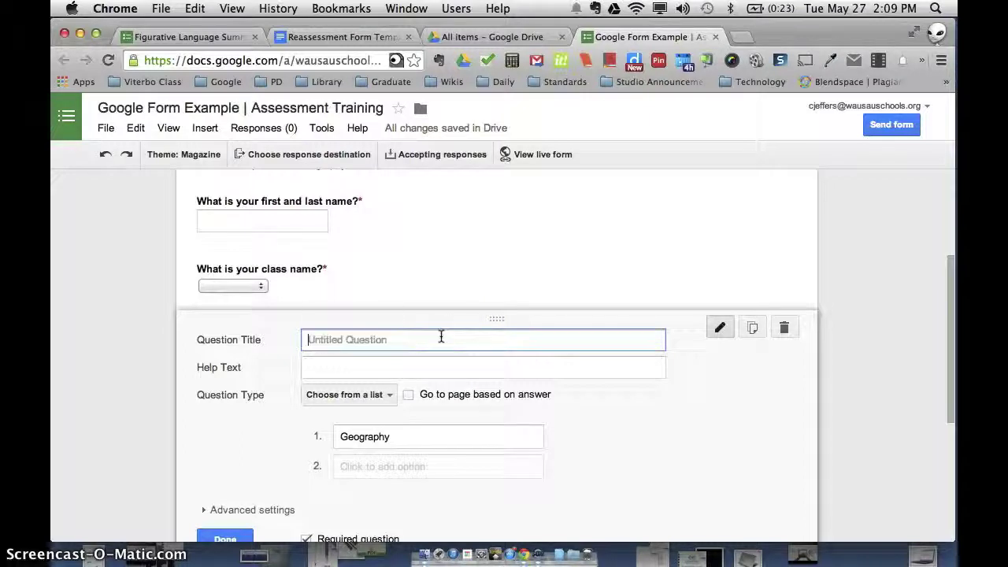
pyautogui.write('In which ')
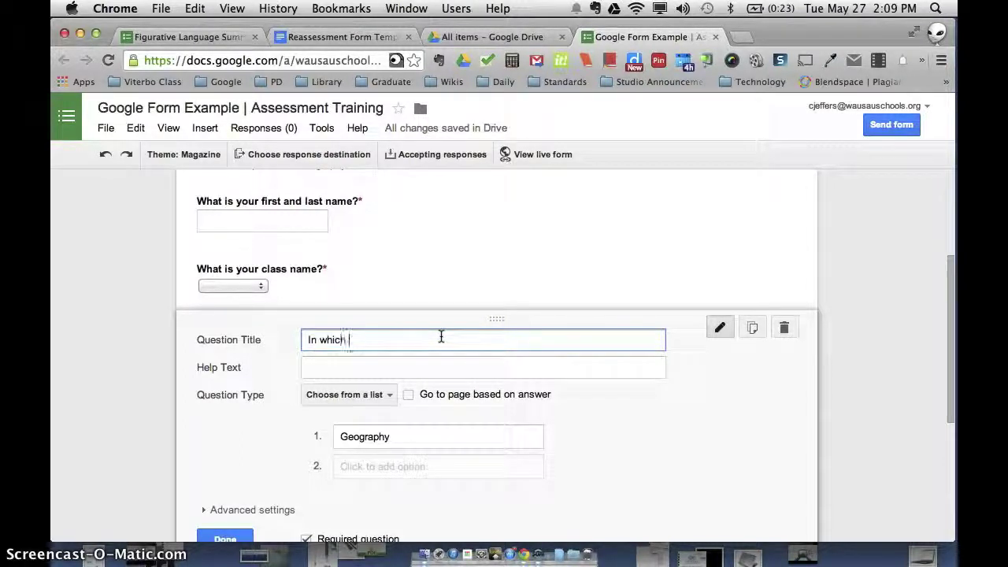
pyautogui.write('class period are you?')
# - Replace the class period question's options with 2, 3 and 8, and finish editing the question
pyautogui.click(409, 436)
pyautogui.press('BackSpace')
pyautogui.write('2')
pyautogui.press('Return')
pyautogui.write('3')
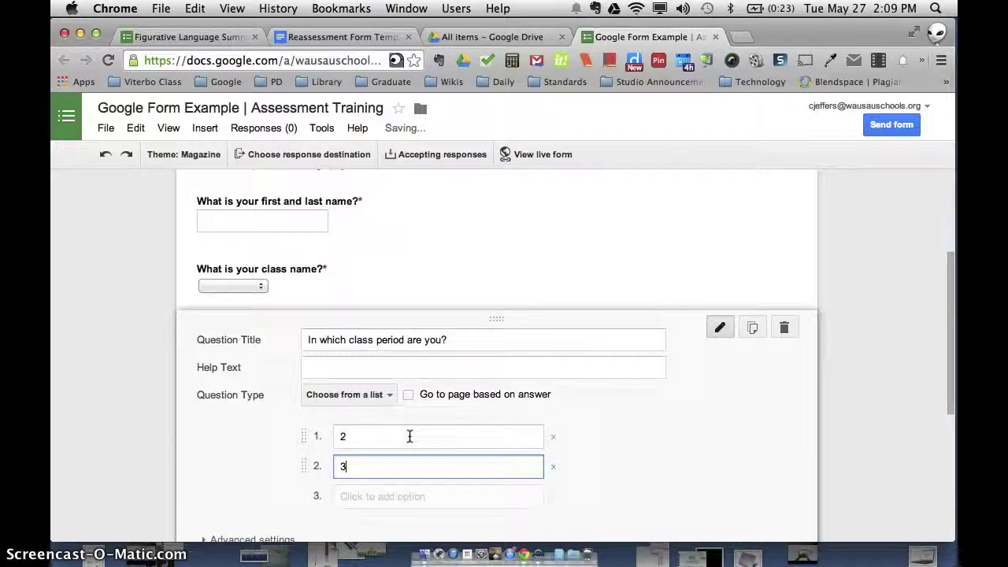
pyautogui.press('Tab')
pyautogui.press('Tab')
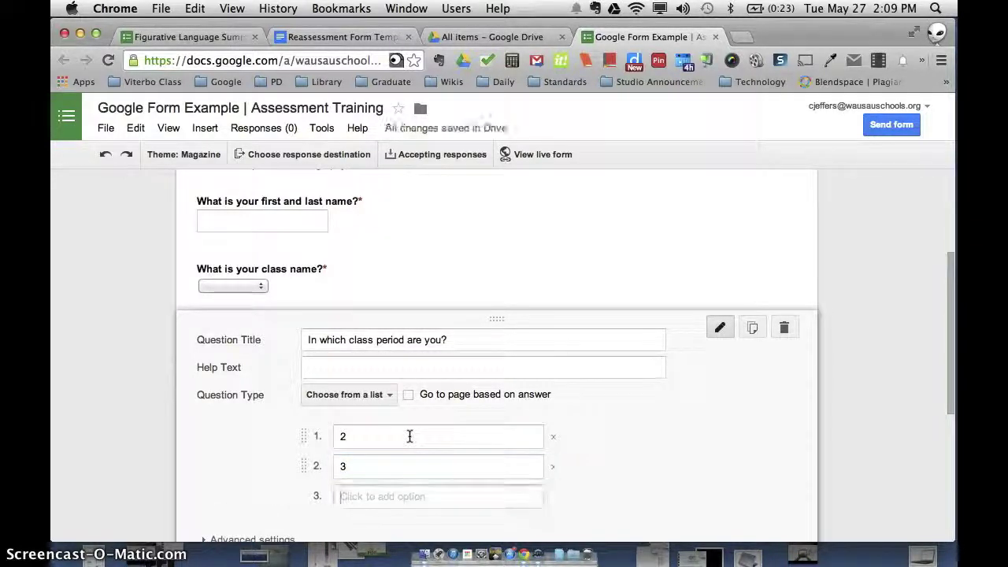
pyautogui.write('8')
pyautogui.scroll(-3, 386, 259)
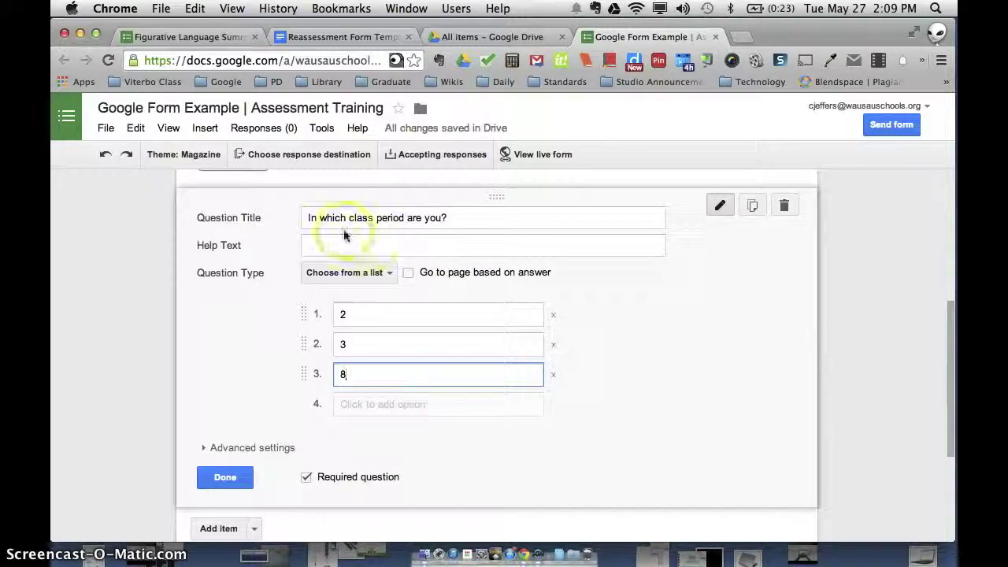
pyautogui.scroll(-1, 236, 366)
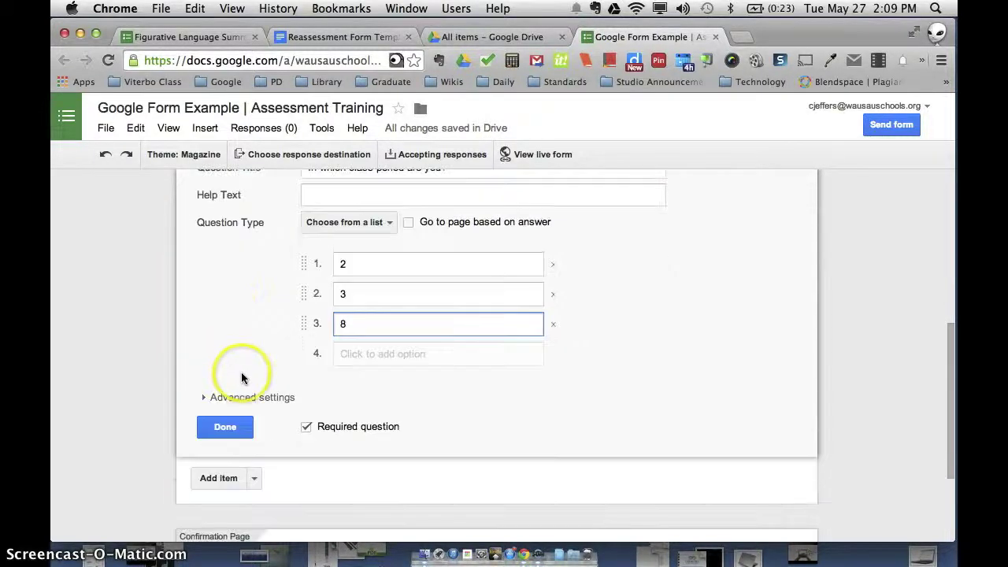
pyautogui.click(225, 427)
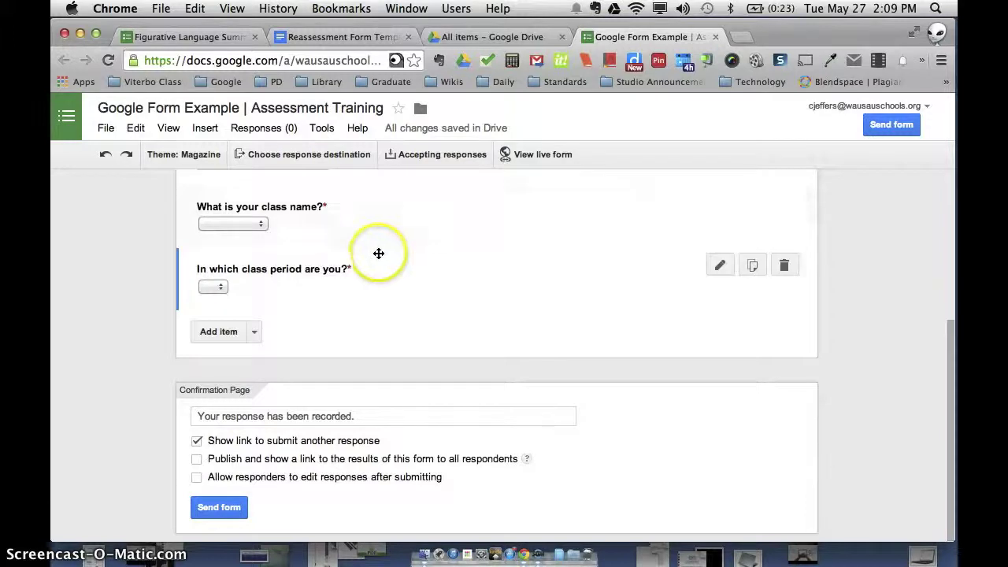
# - Duplicate the class period question and retitle the copy "What is the name of this assessment?"
pyautogui.click(753, 267)
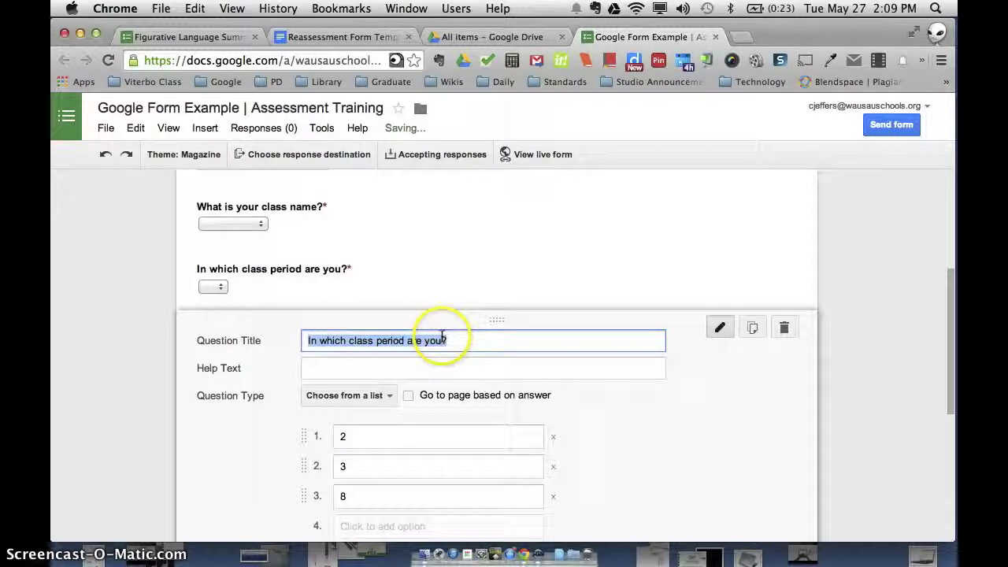
pyautogui.click(444, 340)
pyautogui.moveTo(442, 339); pyautogui.dragTo(310, 336)
pyautogui.press('BackSpace')
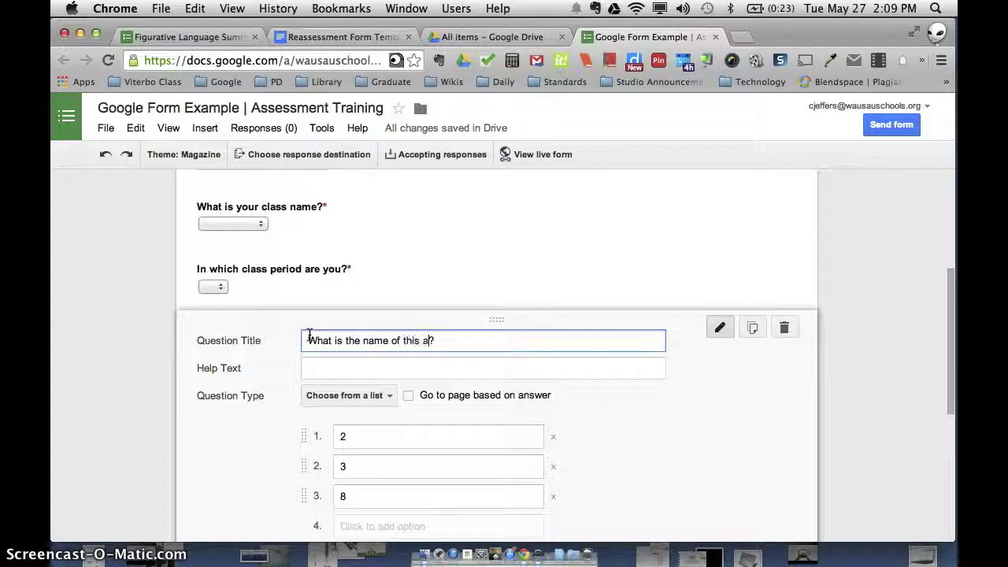
# - Remove the copied options 2, 3 and 8 from the assessment name question
pyautogui.scroll(-2, 260, 337)
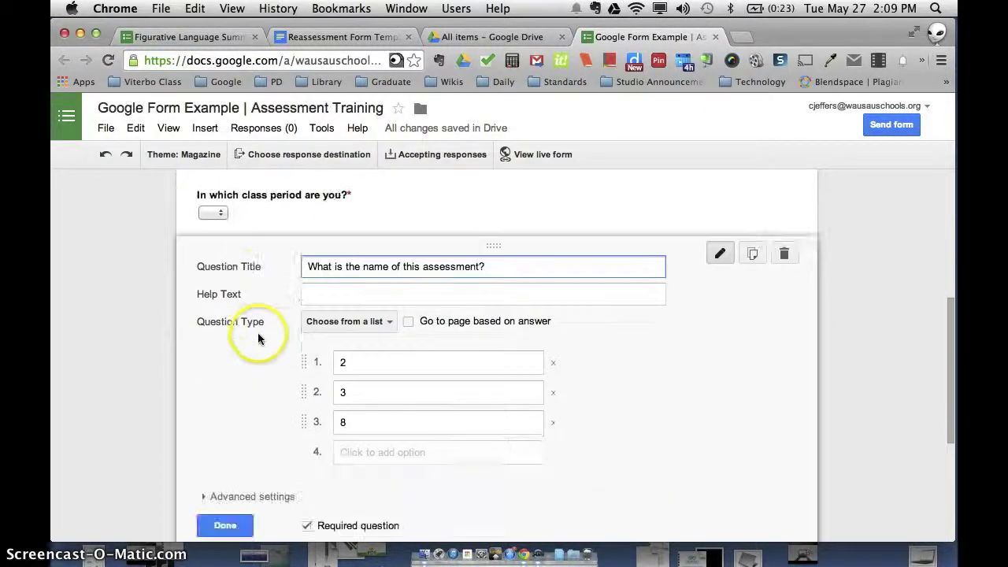
pyautogui.click(552, 367)
pyautogui.click(552, 368)
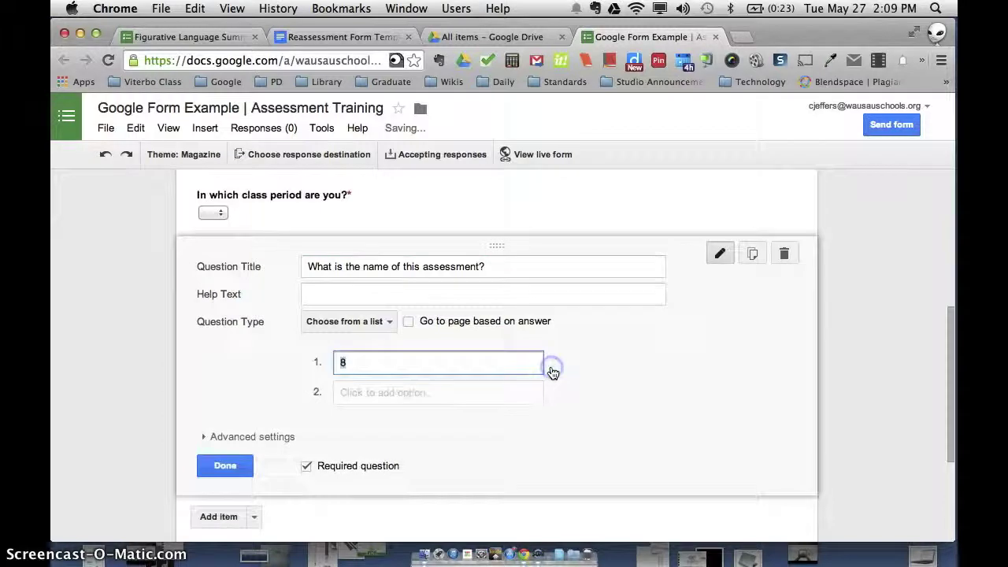
pyautogui.click(475, 363)
pyautogui.press('BackSpace')
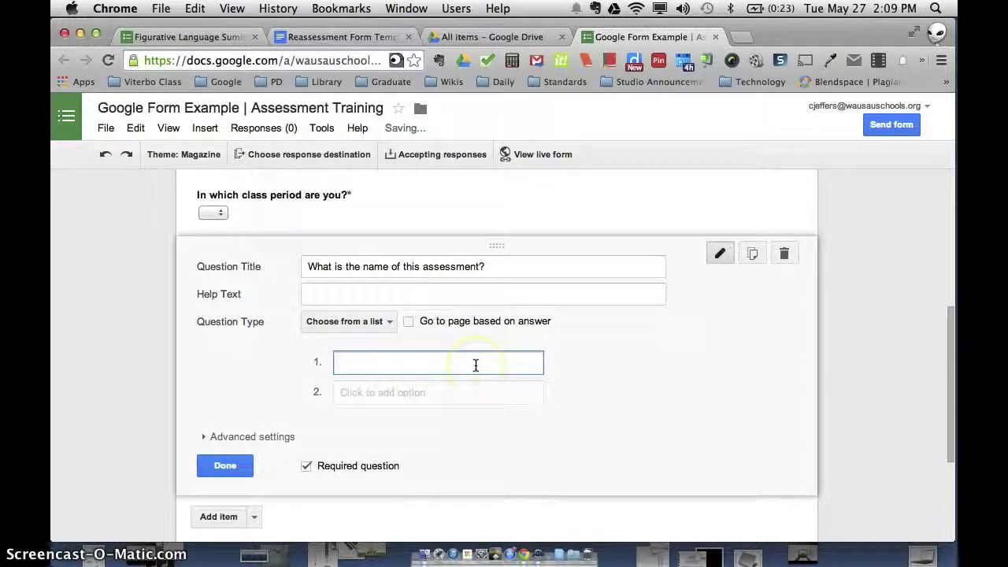
# - Copy the form title "Google Form Example | Assessment Training" in as the assessment name question's only option and finish editing the question
pyautogui.scroll(10, 475, 365)
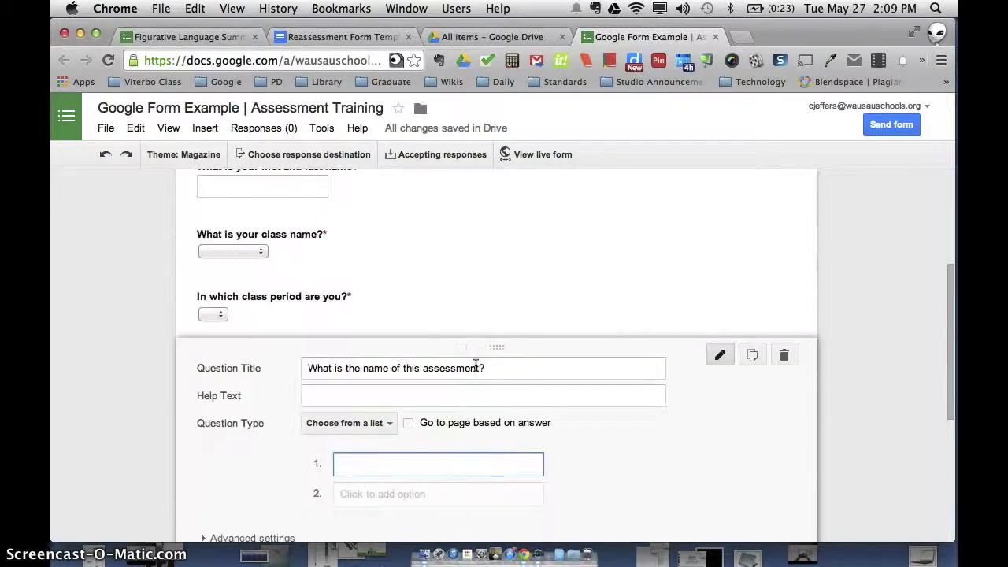
pyautogui.click(500, 323)
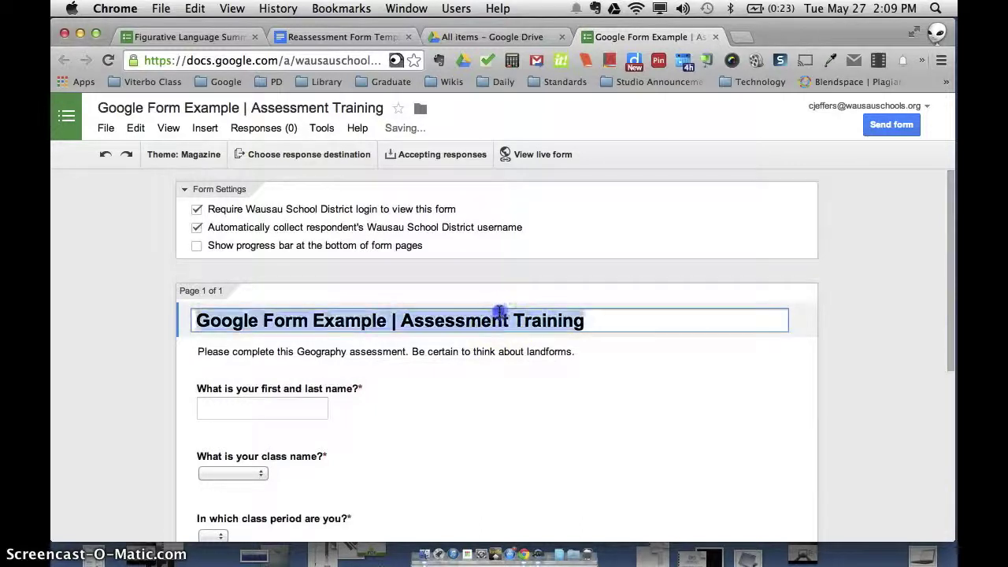
pyautogui.scroll(-5, 518, 371)
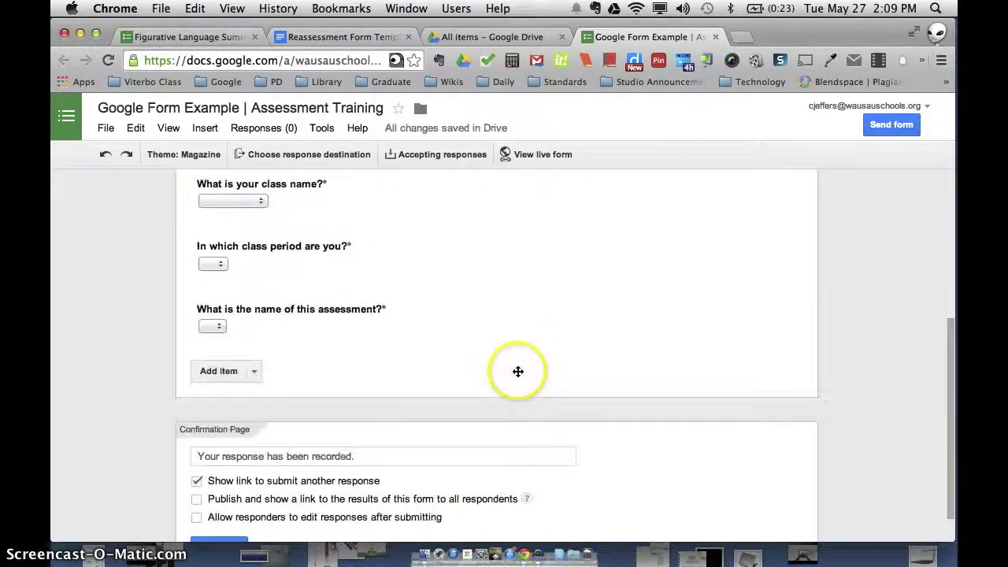
pyautogui.click(368, 330)
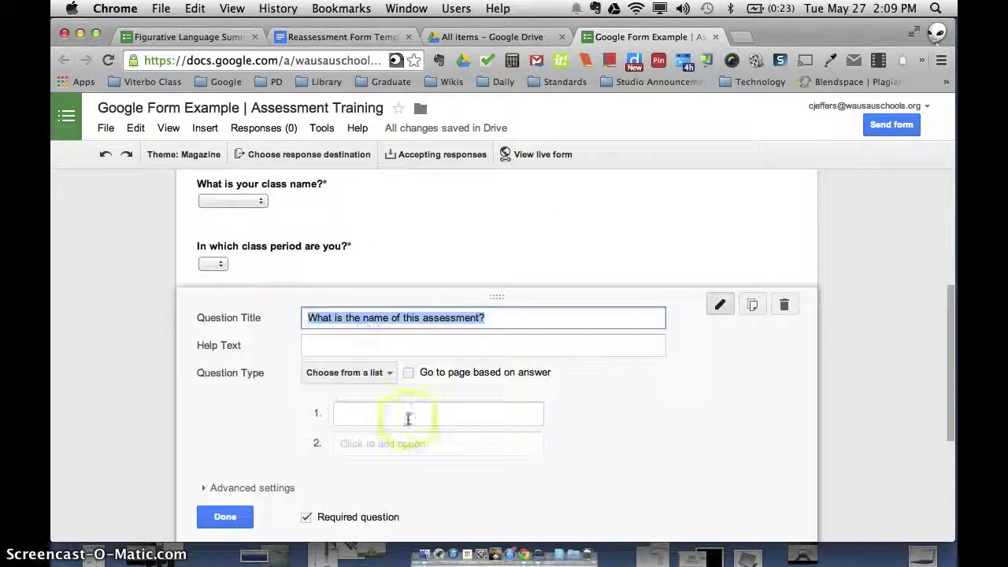
pyautogui.click(378, 415)
pyautogui.write('Google Form Example | Assessment Training')
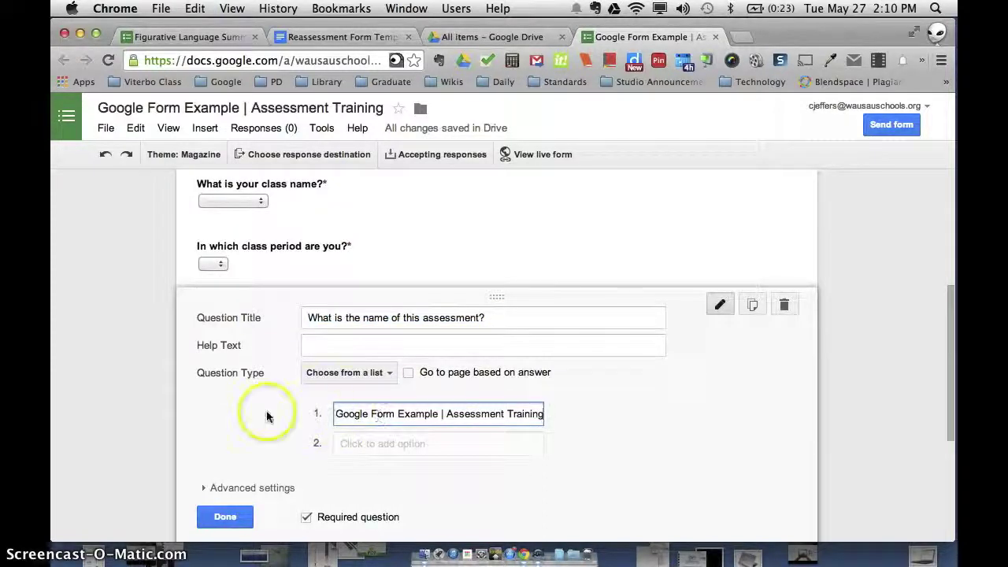
pyautogui.scroll(-1, 243, 406)
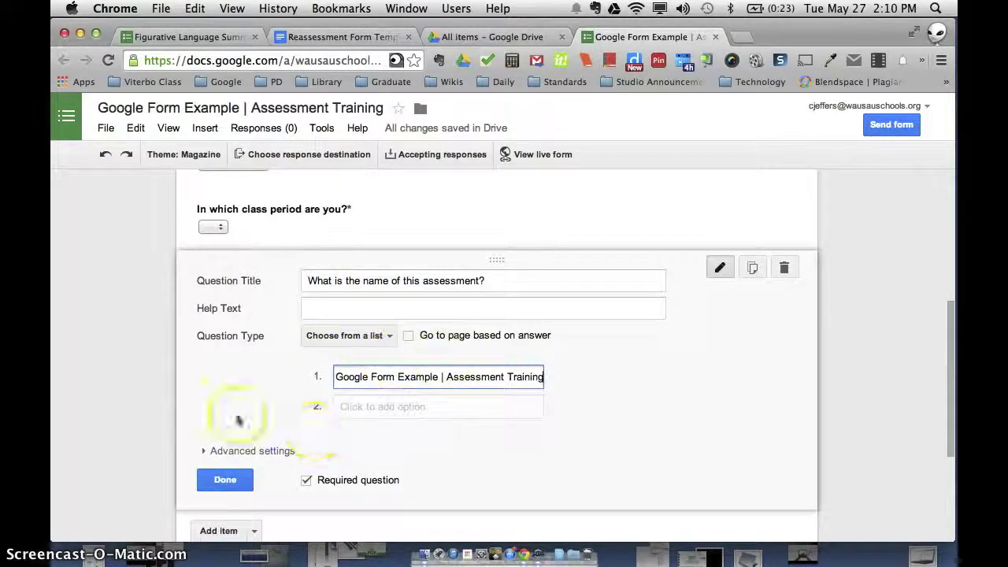
pyautogui.click(245, 484)
# - Review the form's questions and compare them with the header table fields in the Reassessment Form Template
pyautogui.scroll(5, 149, 324)
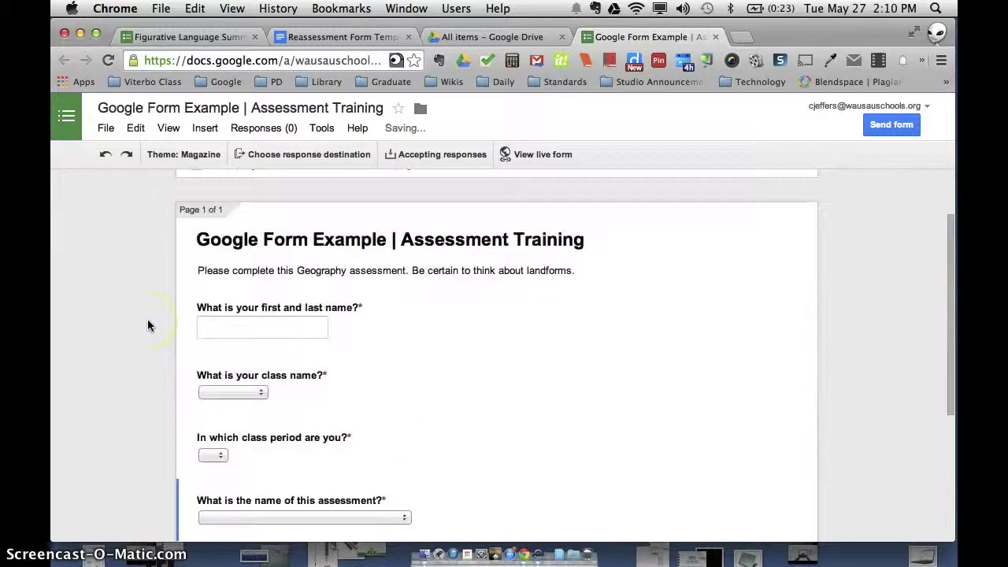
pyautogui.scroll(-1, 148, 324)
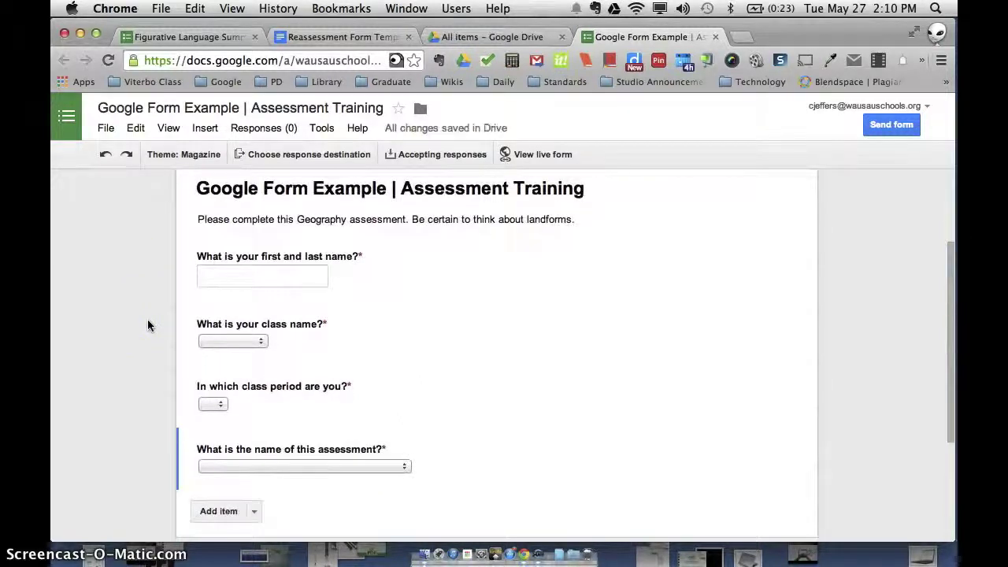
pyautogui.scroll(-1, 148, 320)
pyautogui.scroll(-2, 148, 320)
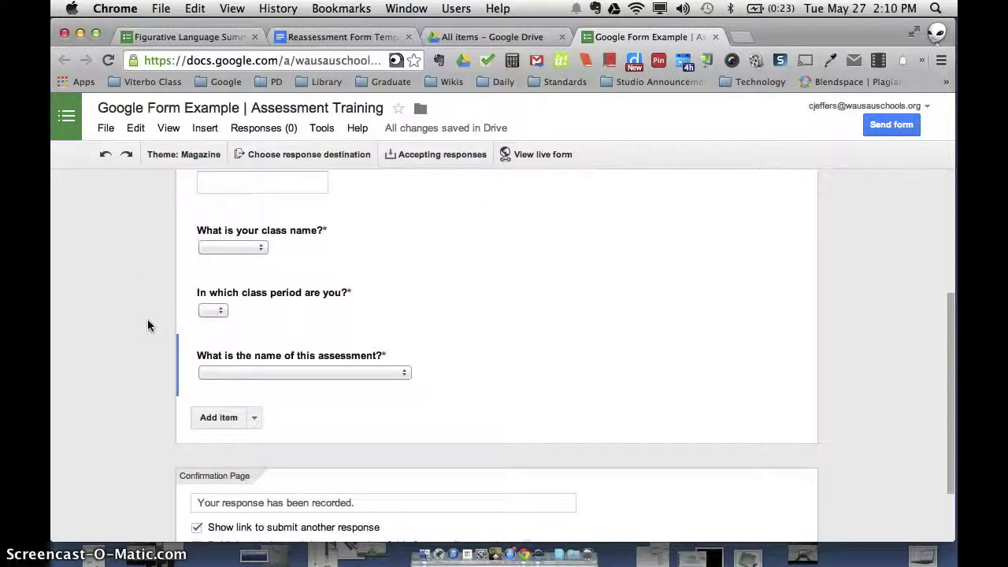
pyautogui.scroll(5, 148, 319)
pyautogui.click(298, 46)
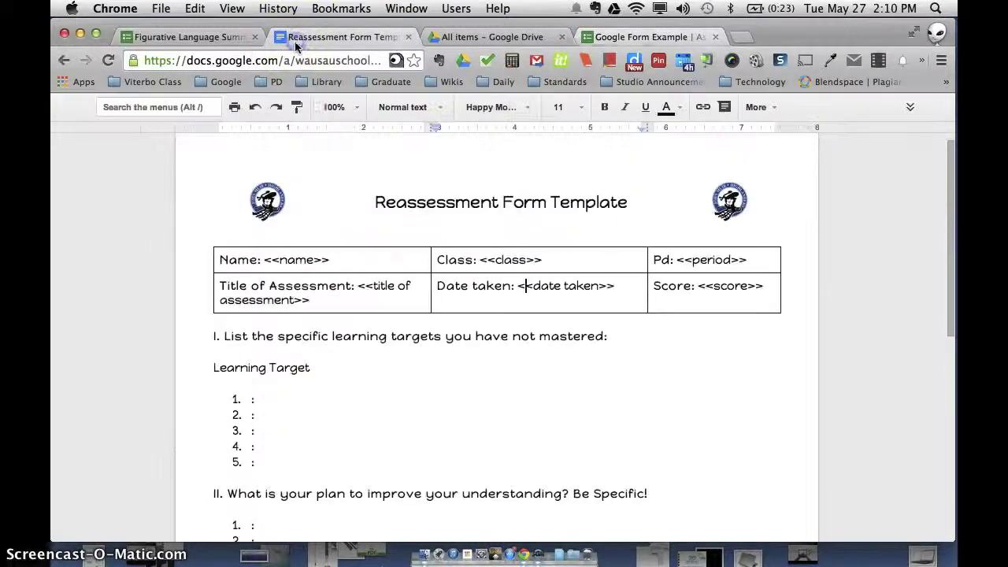
pyautogui.click(332, 312)
pyautogui.click(367, 286)
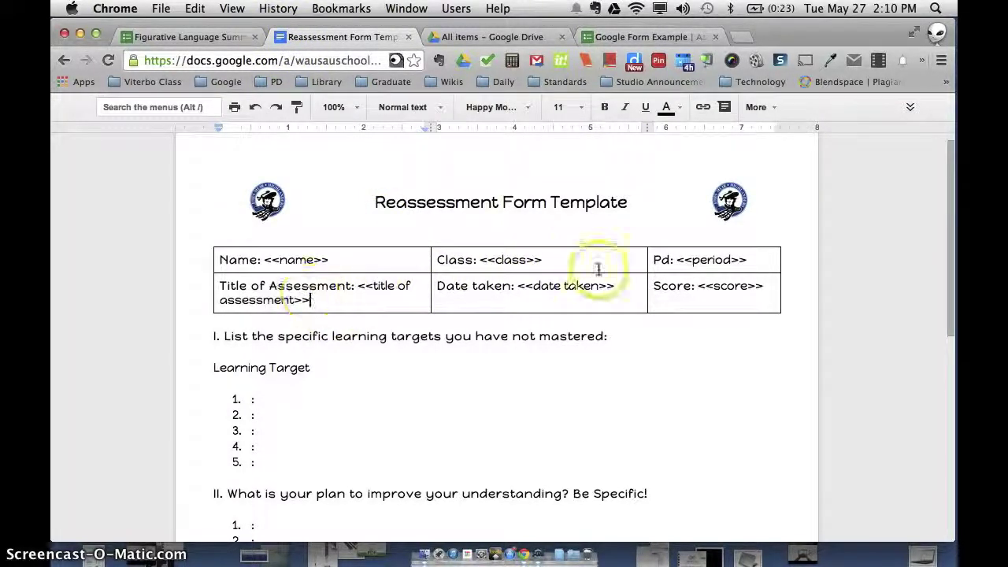
# - Back in the form, add a Date question below the assessment name question and title it "What is the date today?"
pyautogui.click(607, 37)
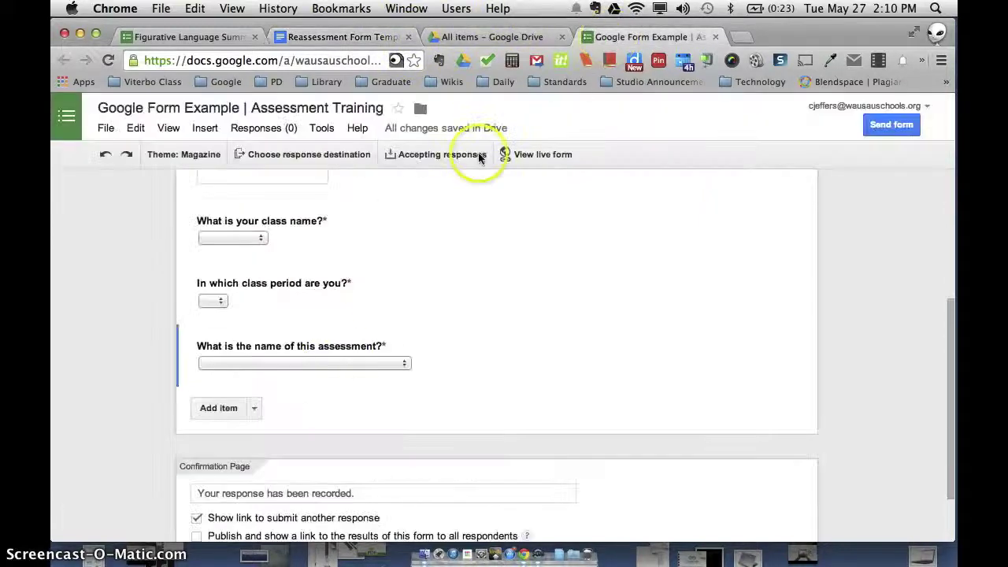
pyautogui.scroll(-2, 331, 358)
pyautogui.click(255, 370)
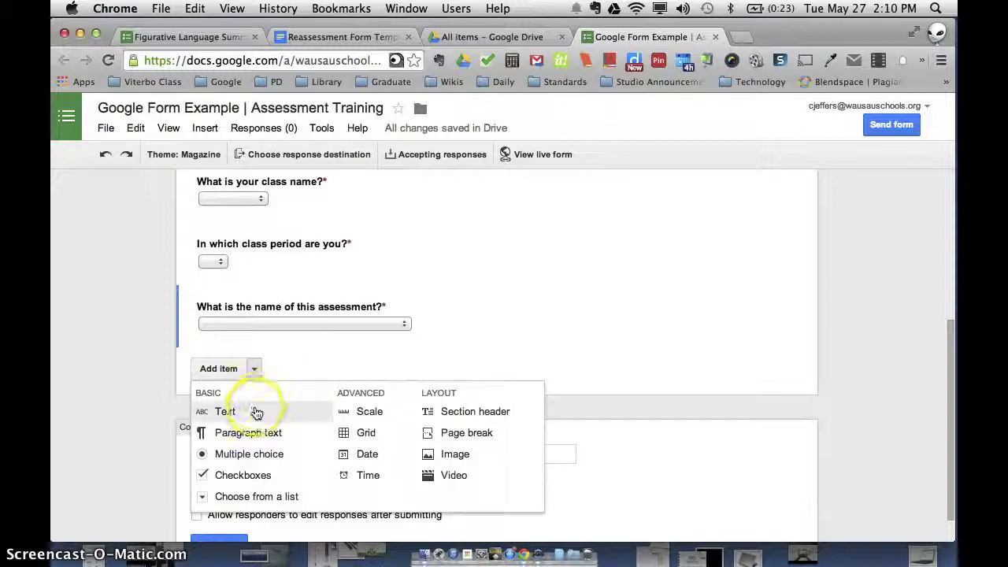
pyautogui.click(370, 454)
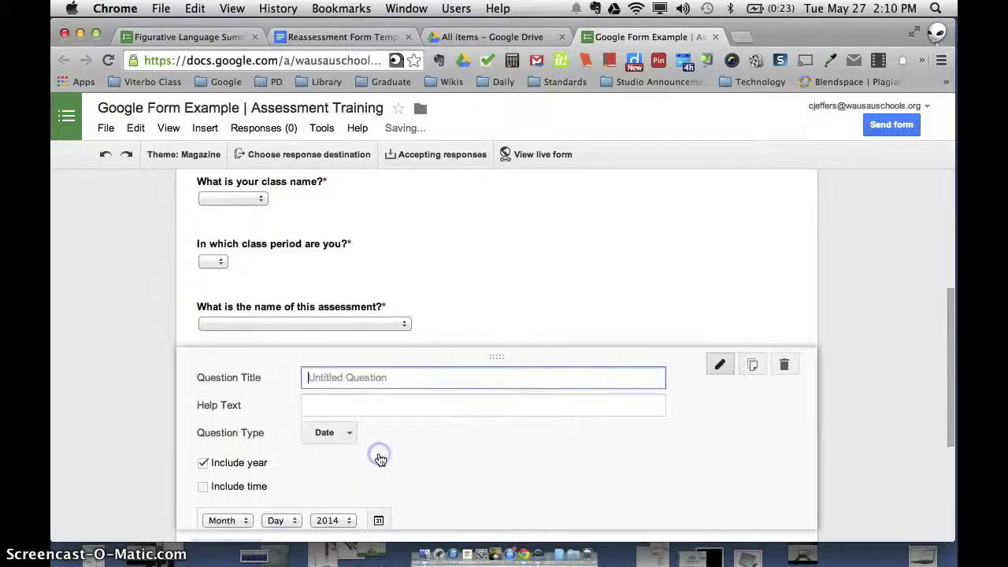
pyautogui.write('What ')
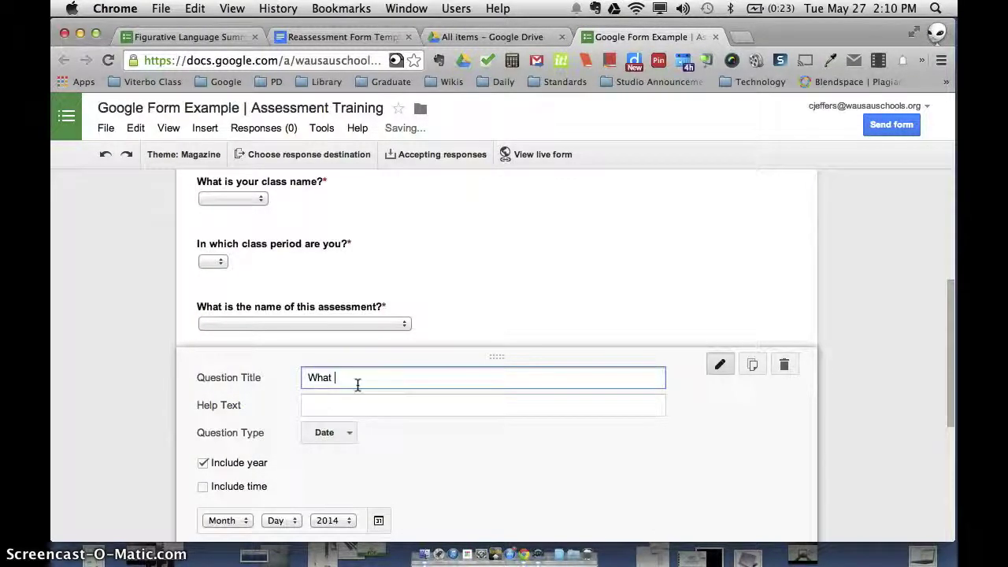
pyautogui.write('is the')
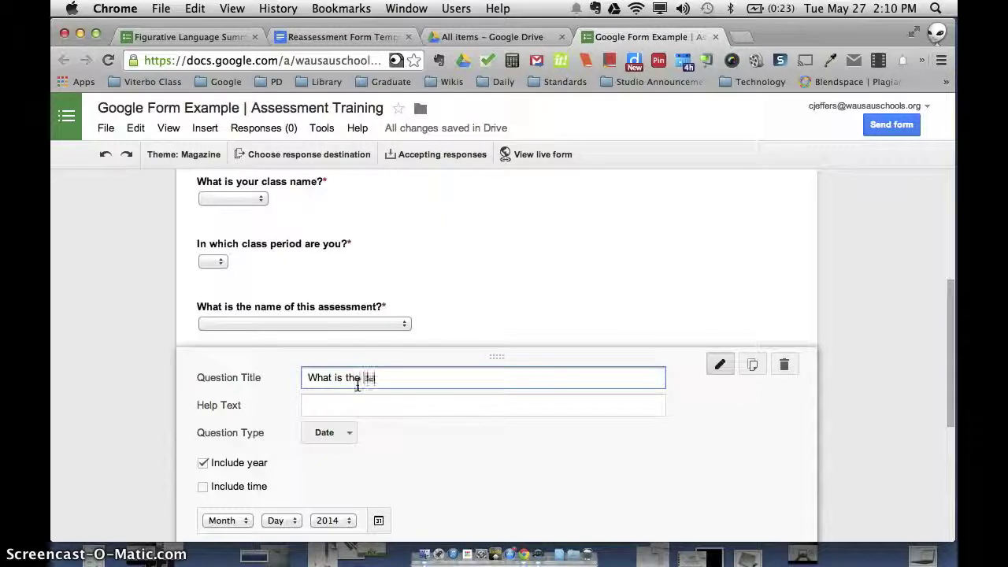
pyautogui.write(' date today?')
# - Exclude the year from the date question, make it required, and finish editing it
pyautogui.scroll(-2, 311, 366)
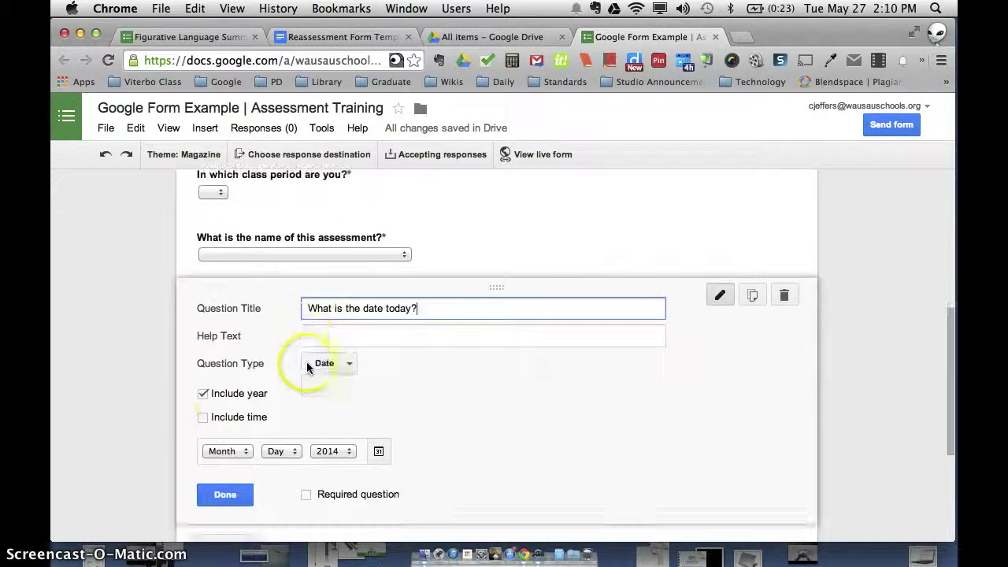
pyautogui.click(217, 394)
pyautogui.scroll(-1, 149, 387)
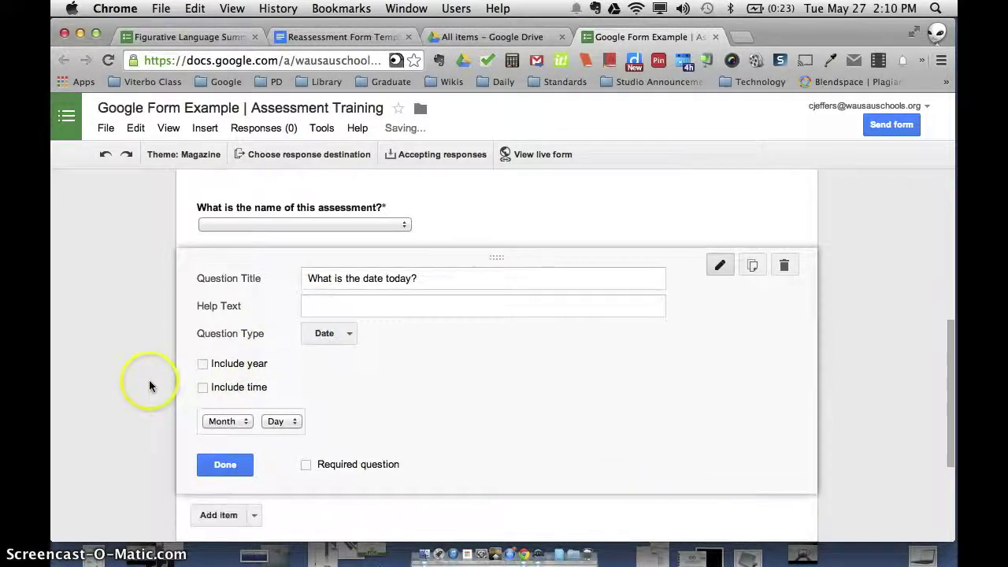
pyautogui.click(322, 465)
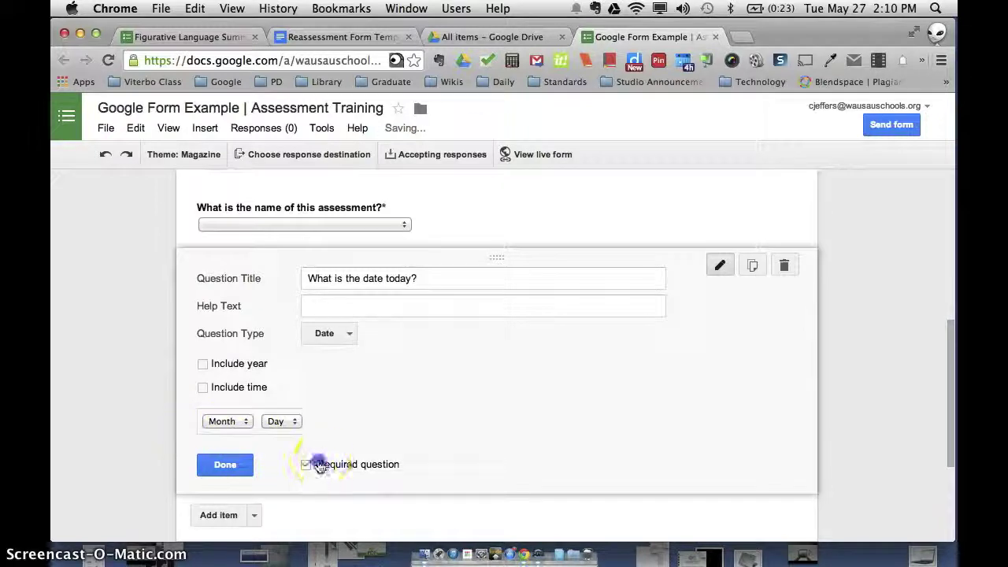
pyautogui.click(225, 465)
# - View the live form and examine the choices offered for class name, class period and assessment name
pyautogui.scroll(6, 152, 384)
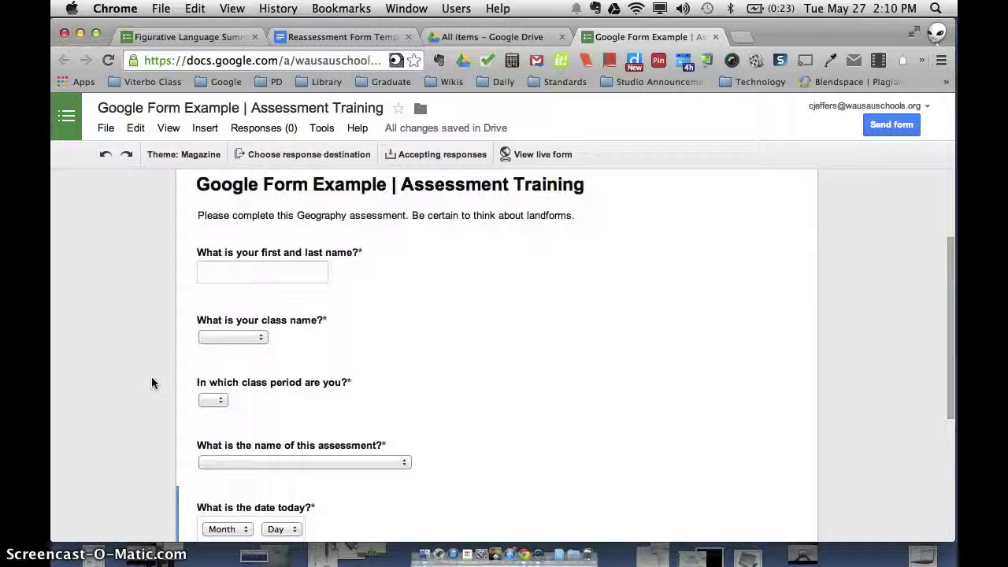
pyautogui.click(541, 155)
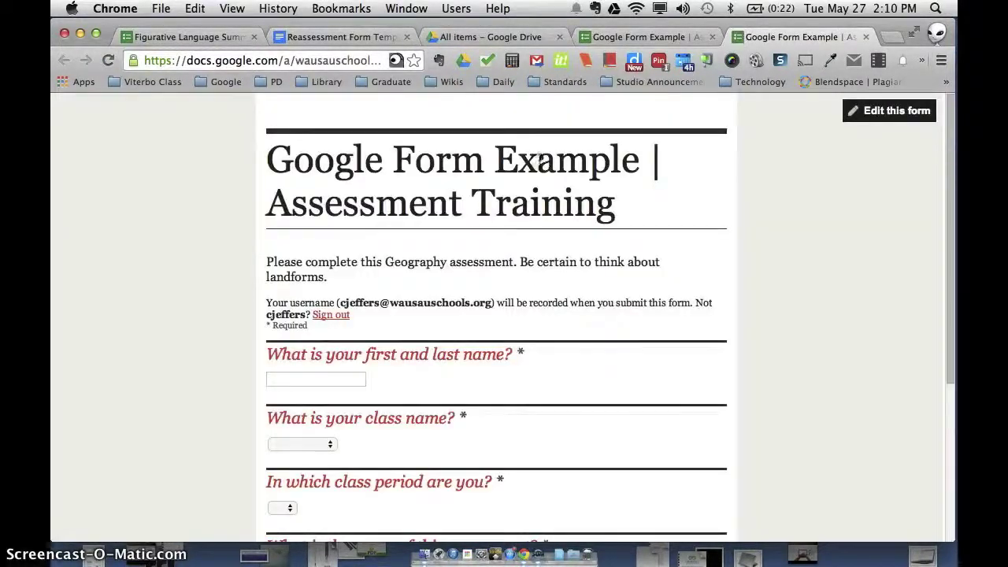
pyautogui.scroll(-3, 508, 307)
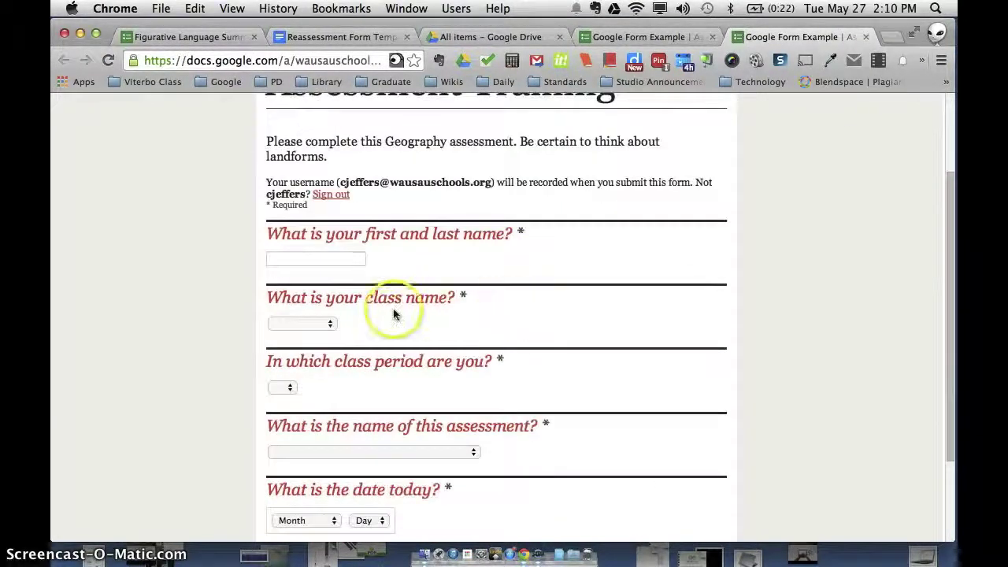
pyautogui.scroll(-2, 390, 318)
pyautogui.click(327, 268)
pyautogui.click(288, 337)
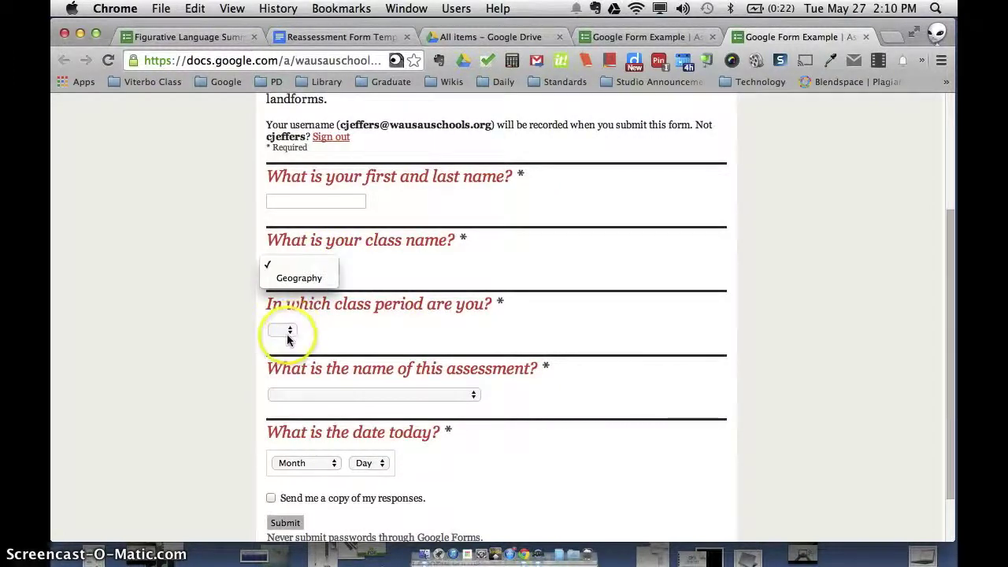
pyautogui.click(288, 337)
pyautogui.click(375, 356)
pyautogui.click(347, 406)
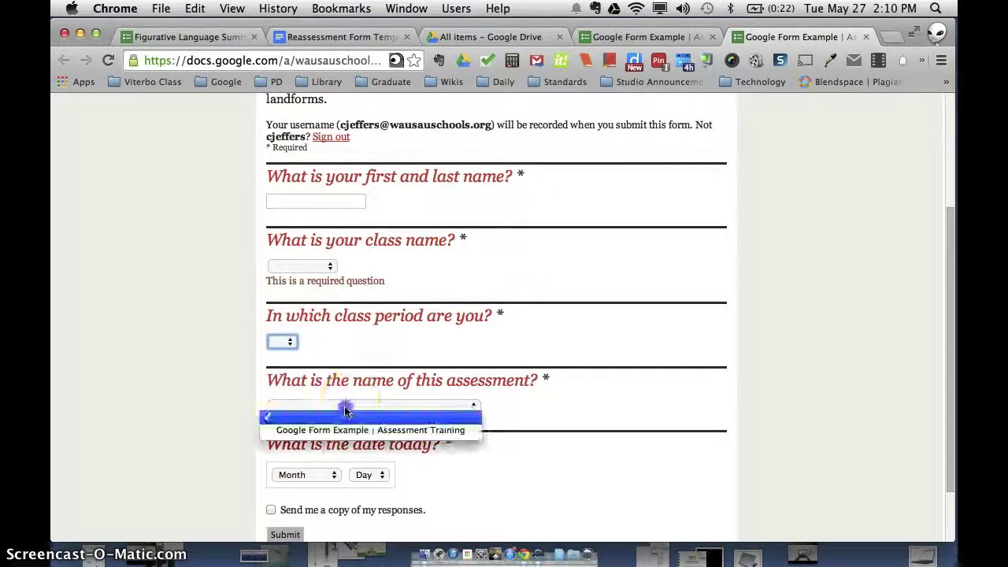
pyautogui.click(160, 428)
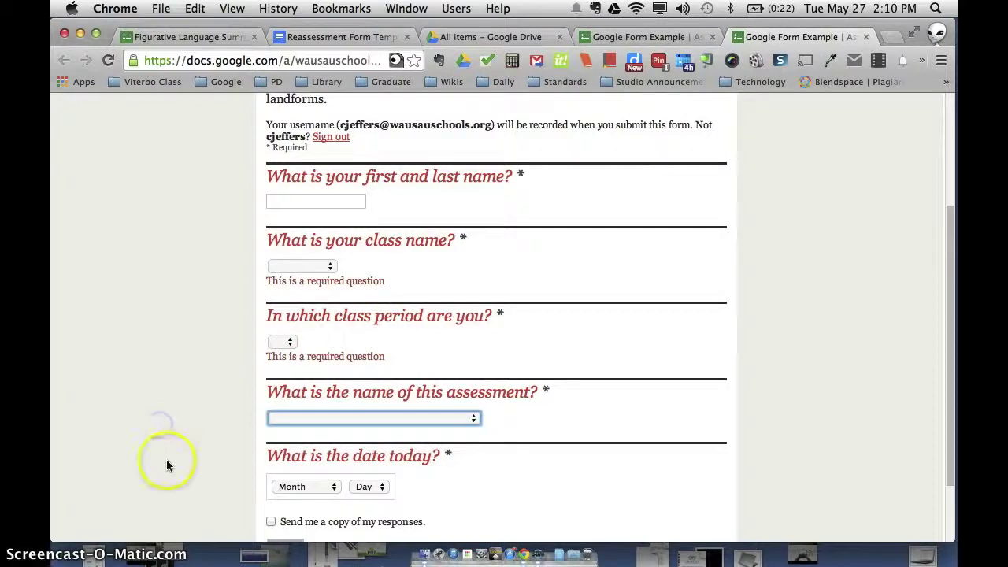
# - Examine the month and day choices of the live form's date question and look over the whole form
pyautogui.scroll(-3, 237, 441)
pyautogui.click(298, 409)
pyautogui.click(376, 411)
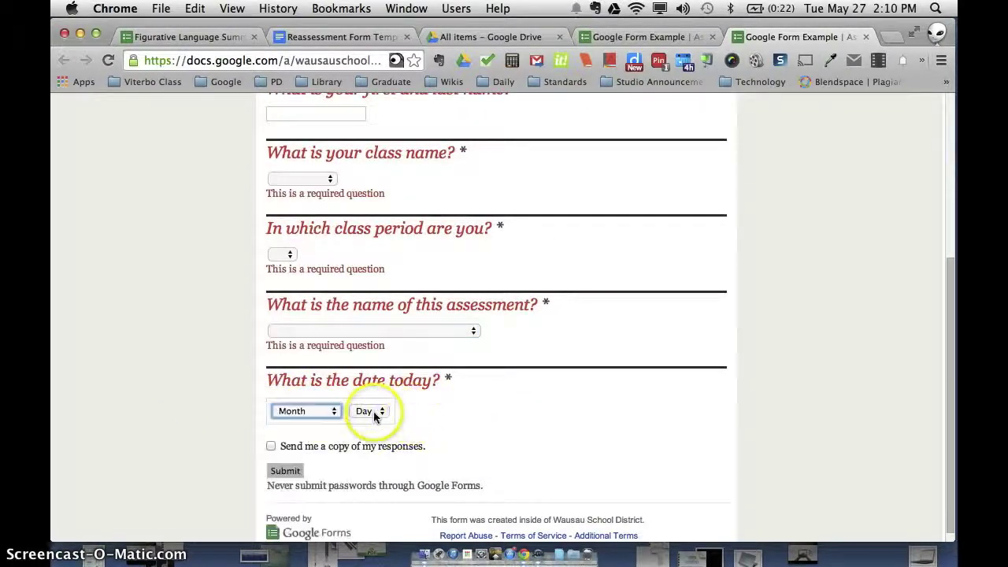
pyautogui.click(370, 410)
pyautogui.click(527, 371)
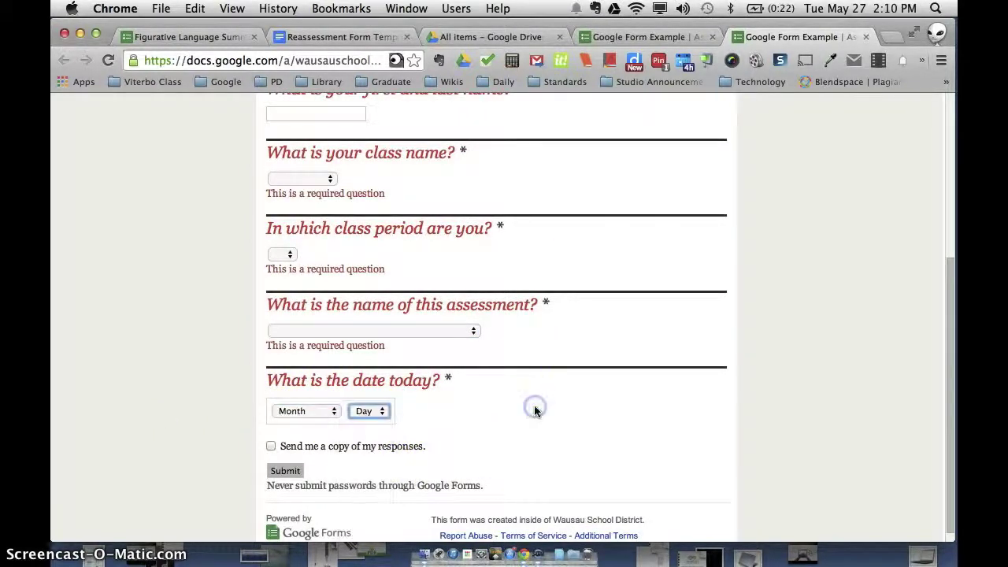
pyautogui.scroll(10, 534, 406)
pyautogui.scroll(-6, 534, 407)
pyautogui.scroll(-2, 534, 410)
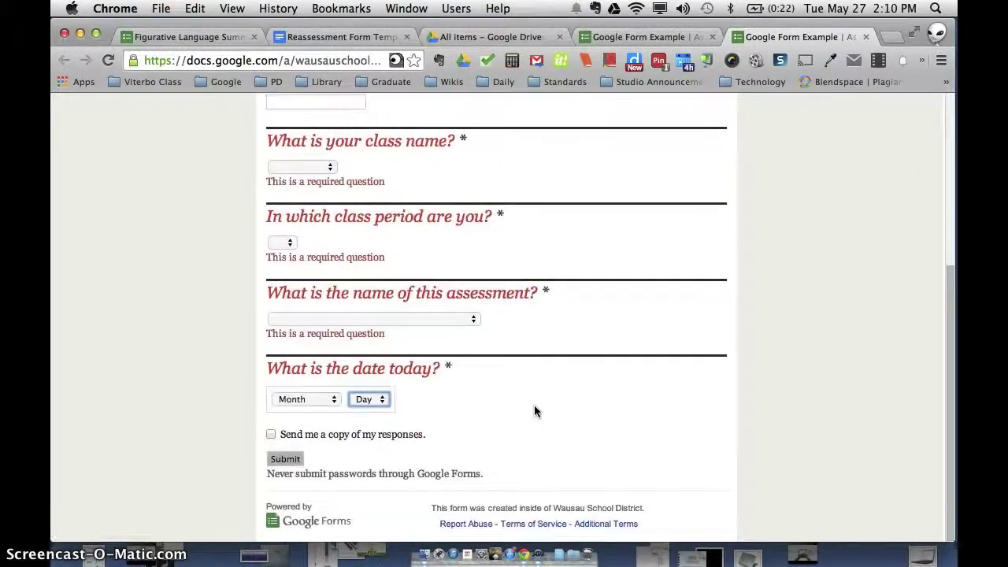
# - Back in the form editor, add a section header below the date question reading "Learning Target #1: I can identify landforms from around the earth."
pyautogui.click(622, 37)
pyautogui.scroll(-2, 105, 323)
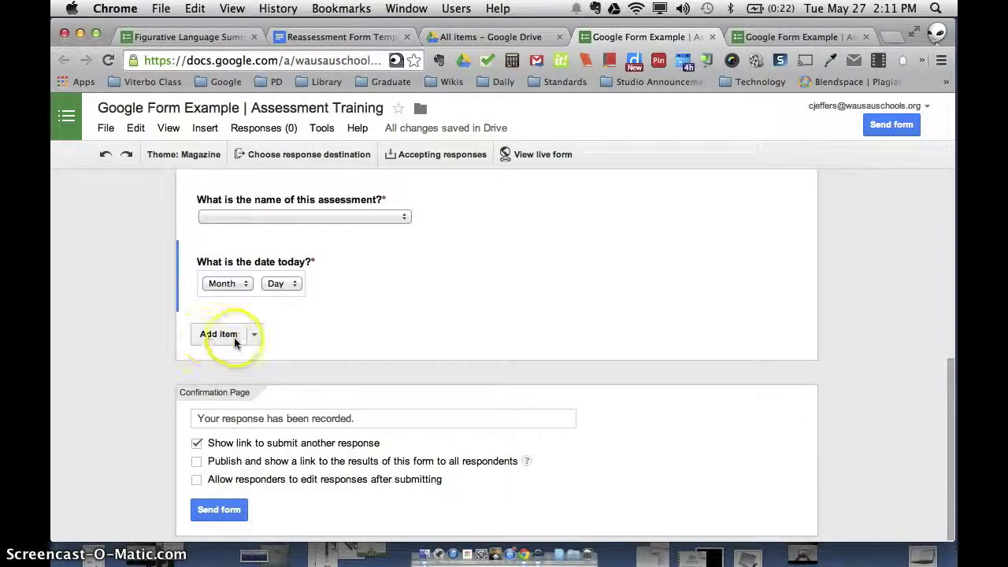
pyautogui.click(255, 335)
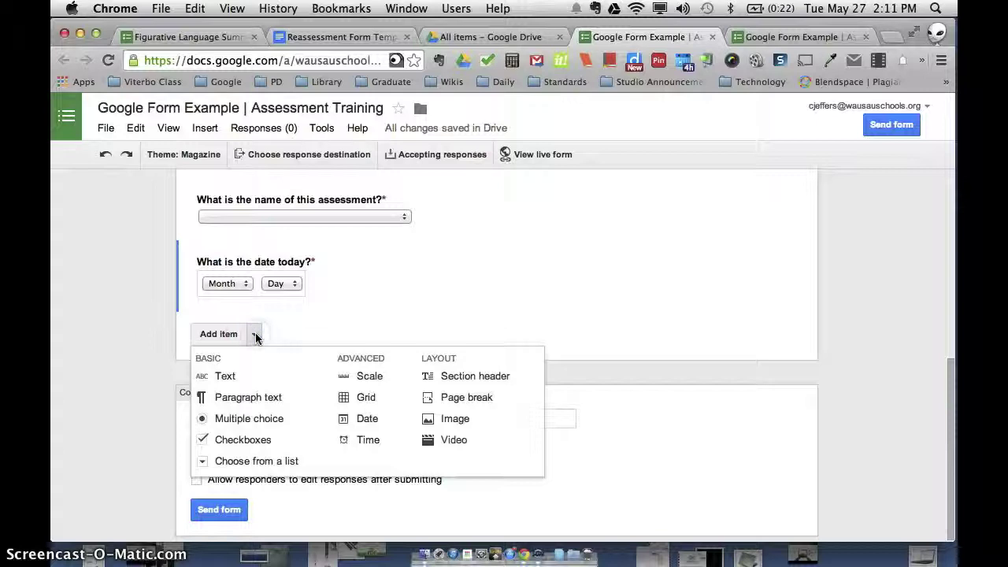
pyautogui.click(478, 379)
pyautogui.press('BackSpace')
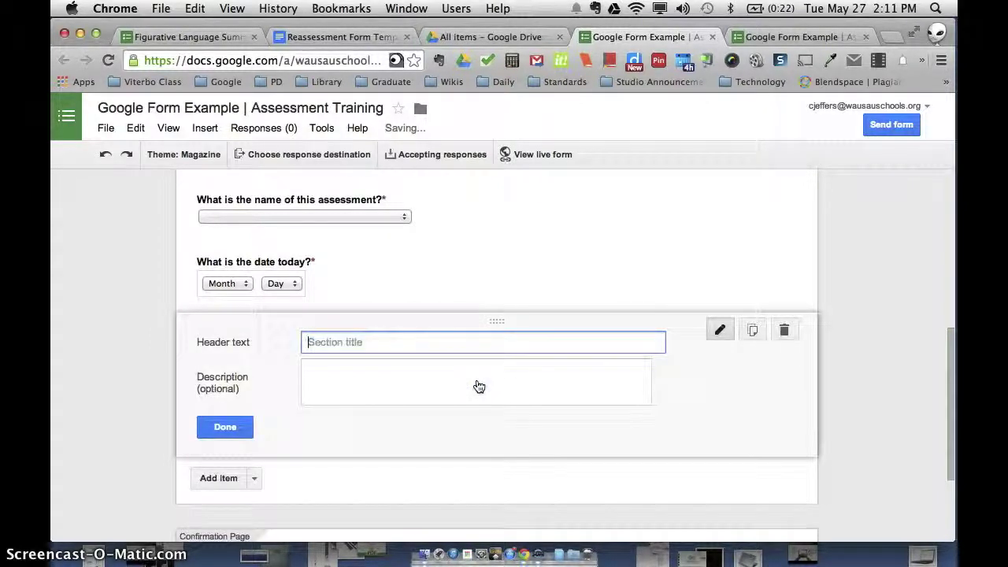
pyautogui.write('Learning Target ')
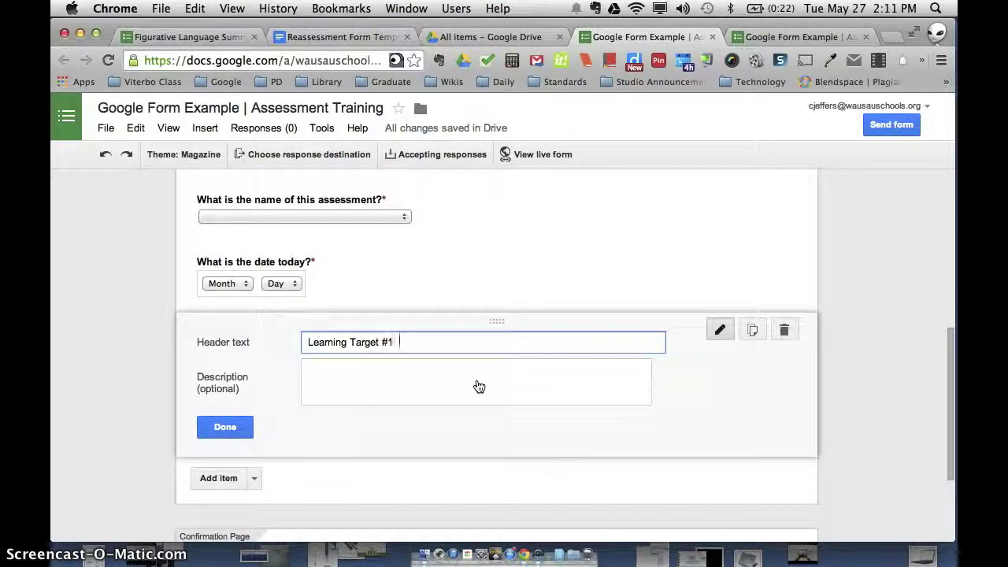
pyautogui.write('#1: I can identify')
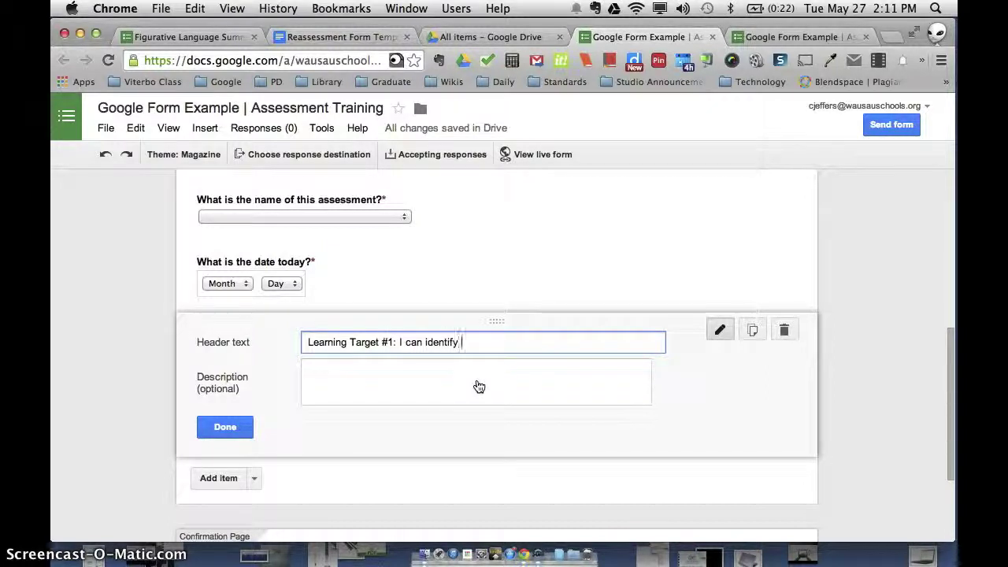
pyautogui.press('BackSpace')
pyautogui.press('BackSpace')
pyautogui.write('forms from around the earth.')
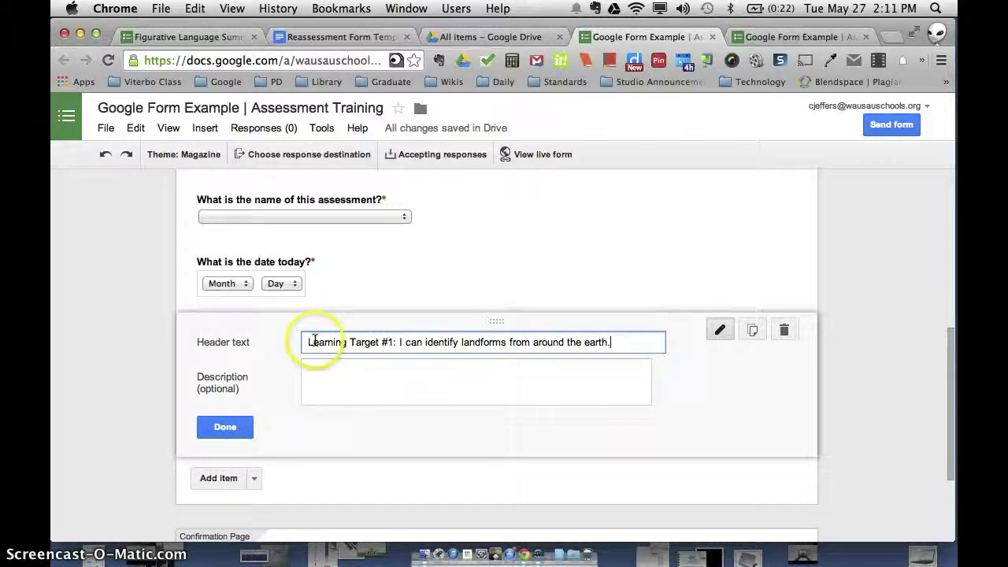
# - Leave the section header's description empty and finish editing the header
pyautogui.click(306, 367)
pyautogui.scroll(-2, 305, 367)
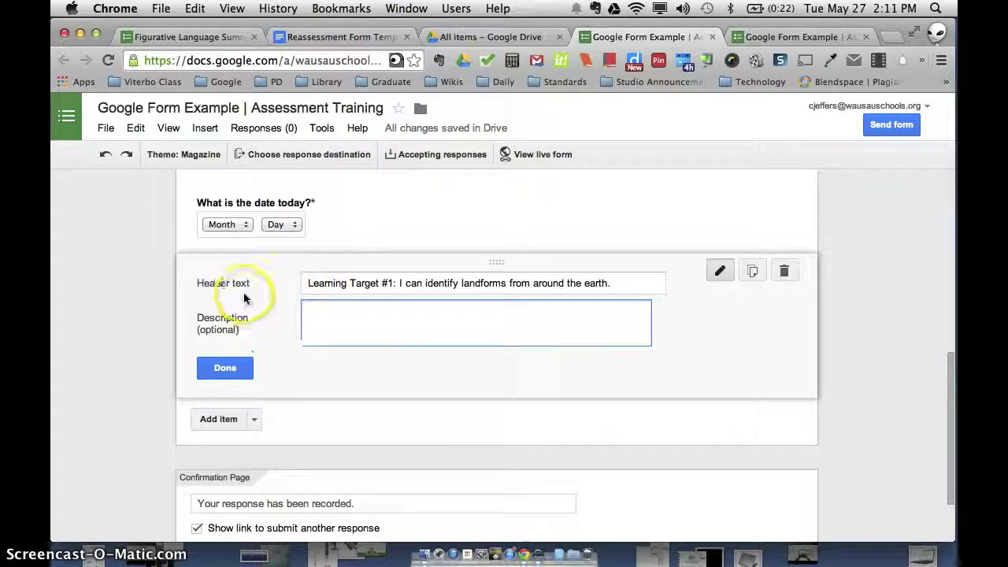
pyautogui.click(230, 371)
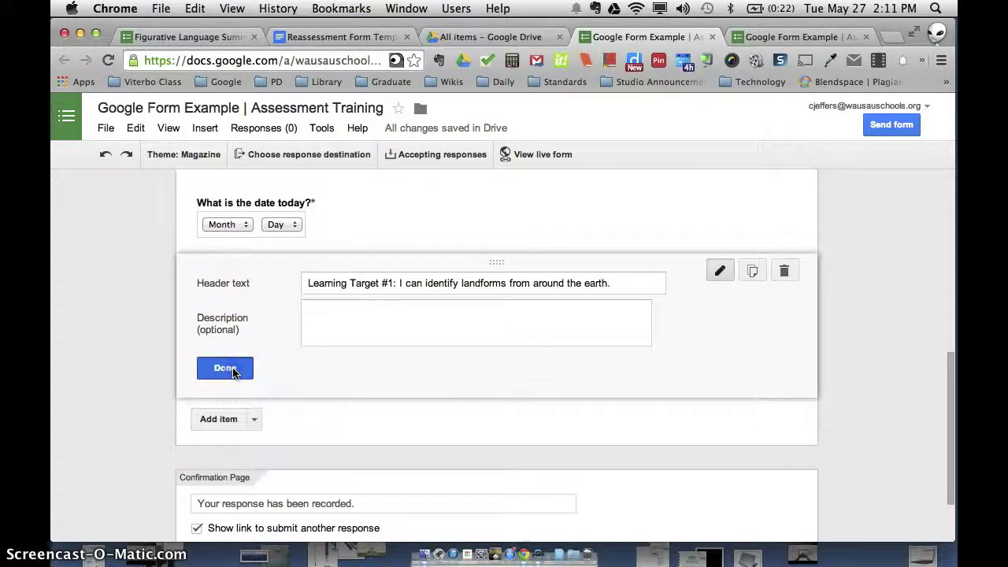
pyautogui.click(122, 312)
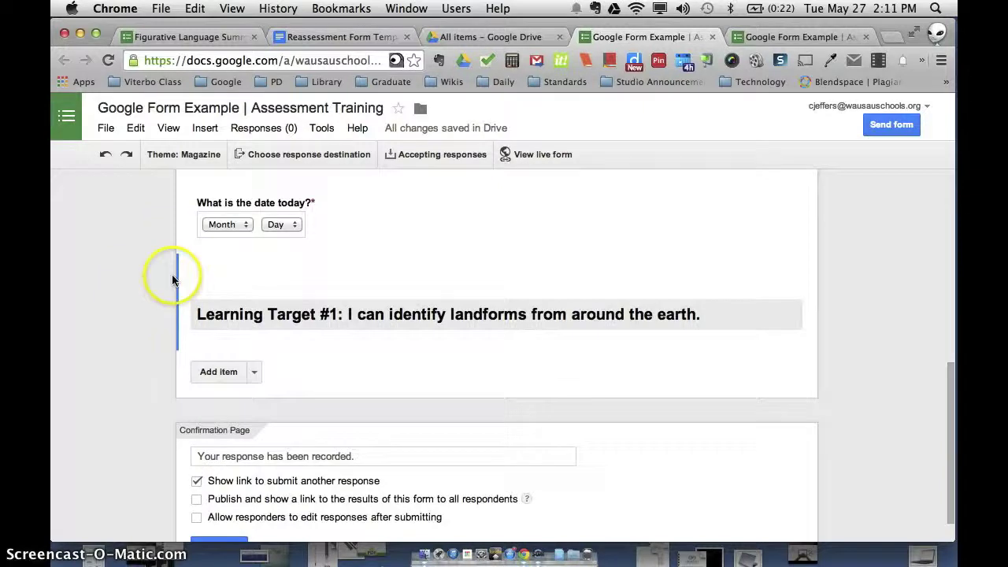
pyautogui.click(122, 269)
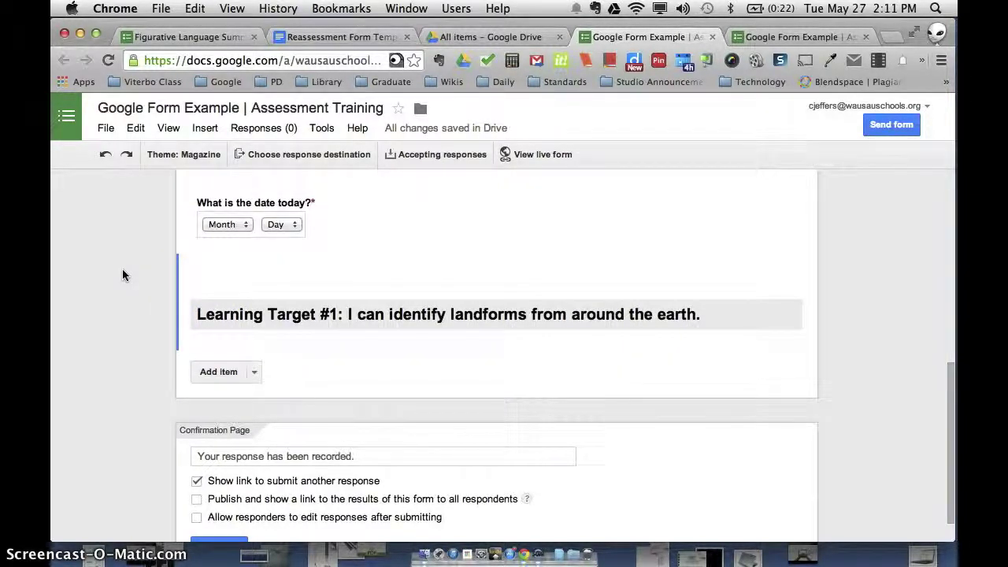
# - Add a Checkboxes question below the learning target header, titled "1. Which of the following are not landforms?"
pyautogui.scroll(-1, 157, 260)
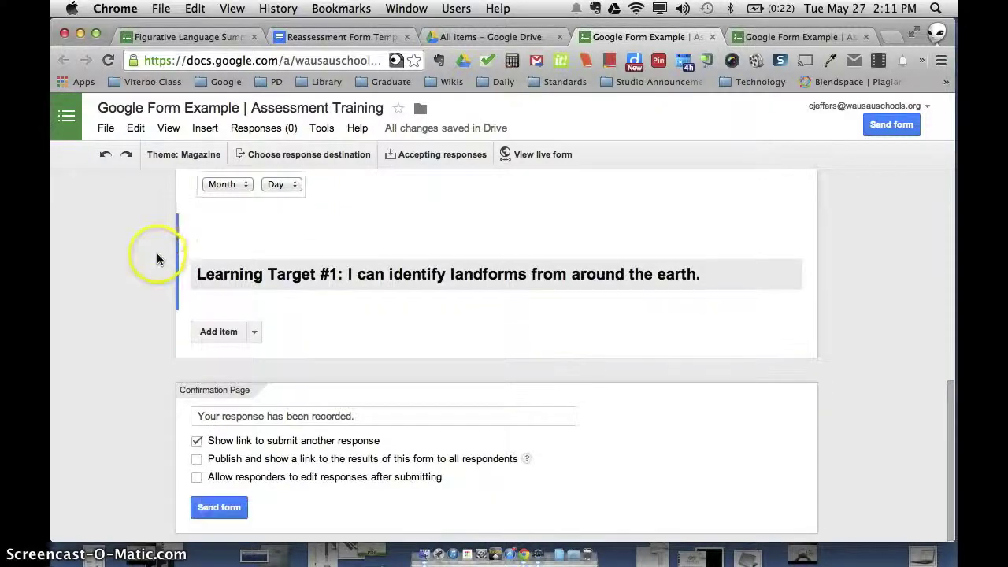
pyautogui.click(254, 332)
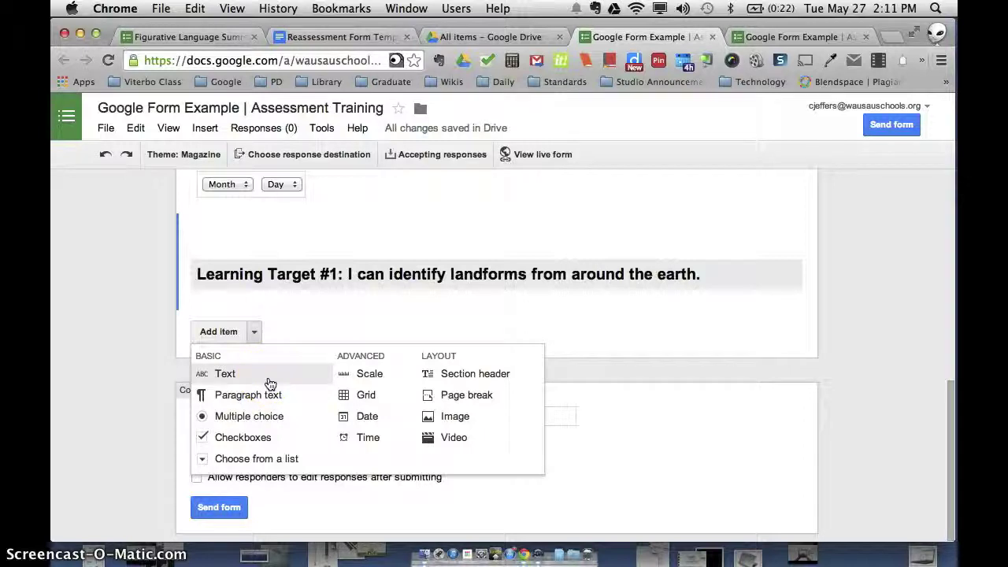
pyautogui.click(259, 446)
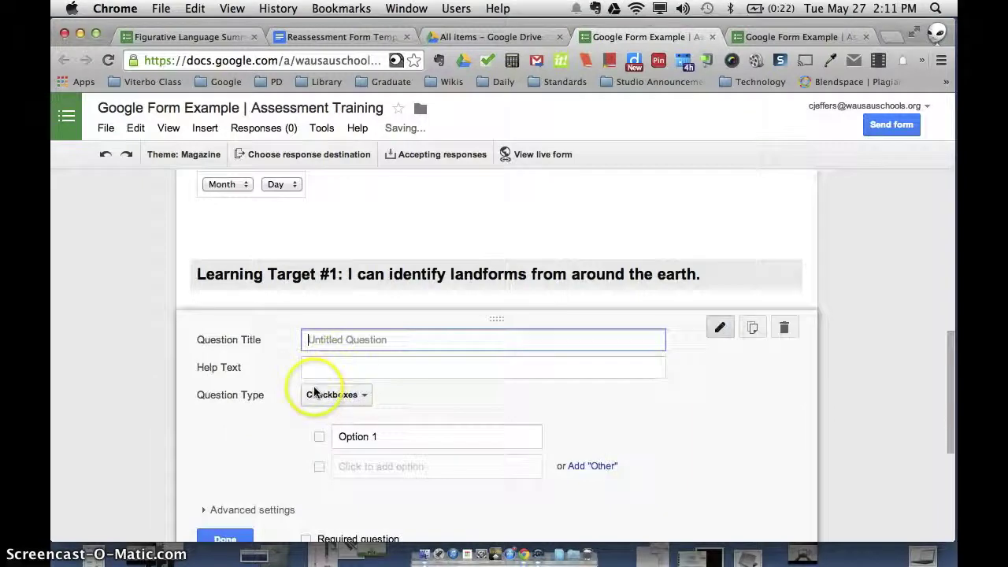
pyautogui.write('1.')
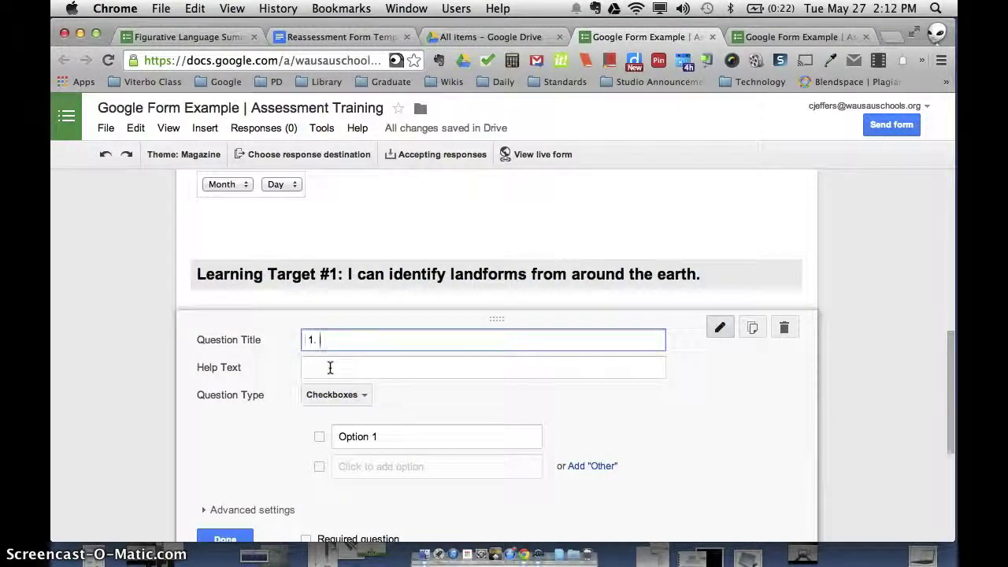
pyautogui.press('BackSpace')
pyautogui.press('BackSpace')
pyautogui.press('BackSpace')
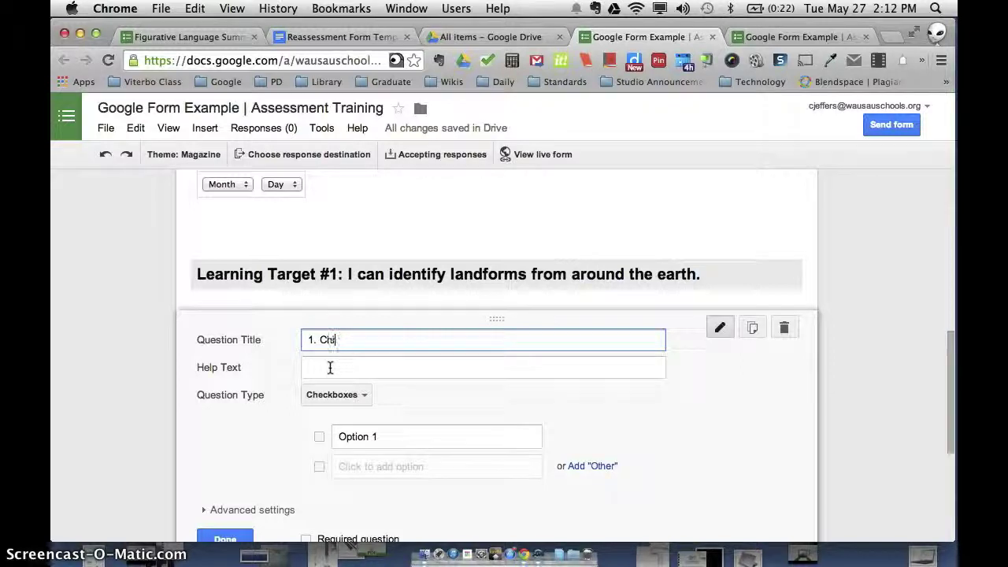
pyautogui.write('ch of the following')
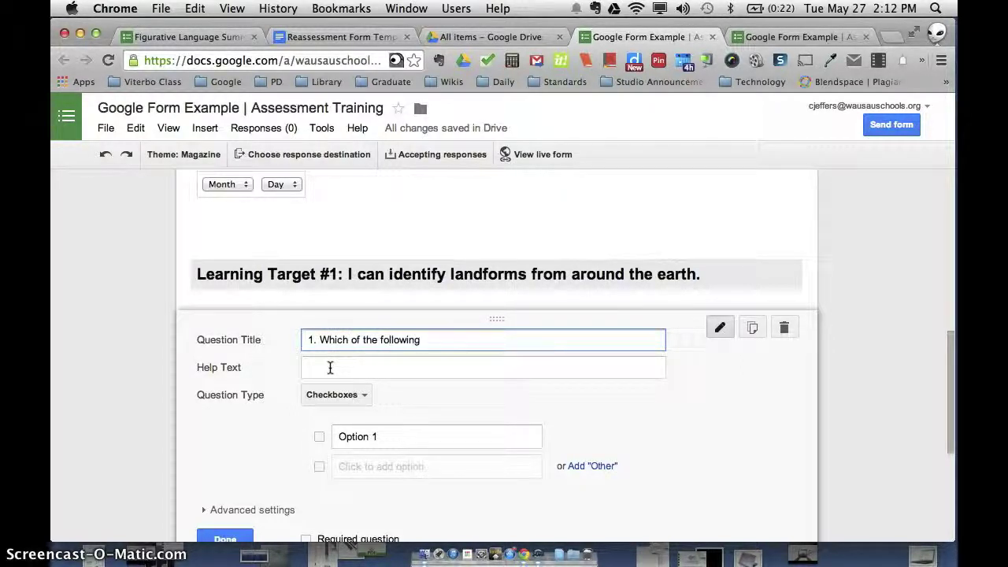
pyautogui.write(' are not landforms?')
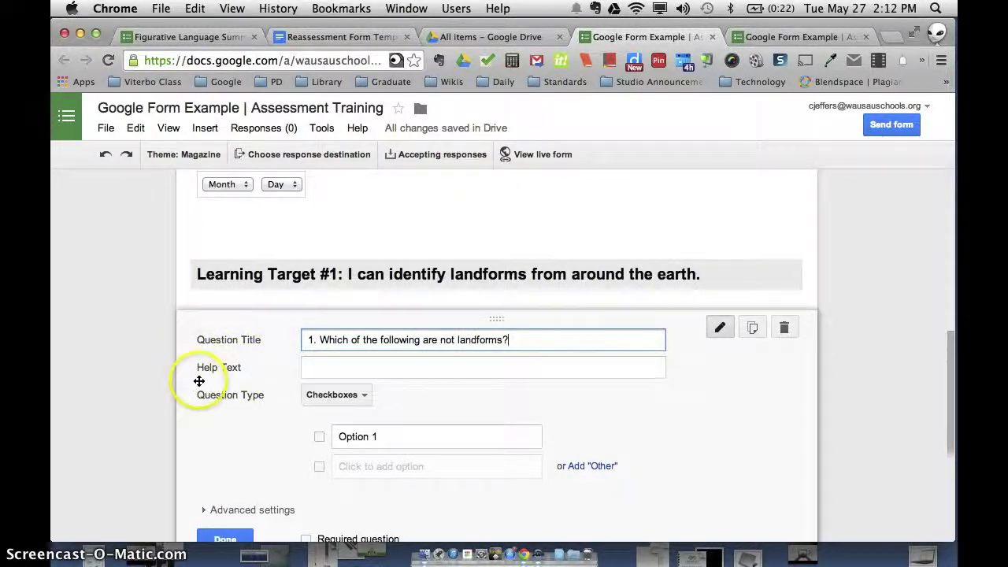
# - Enter "Choose all that apply." as the help text of the landforms question
pyautogui.scroll(-1, 236, 378)
pyautogui.click(356, 390)
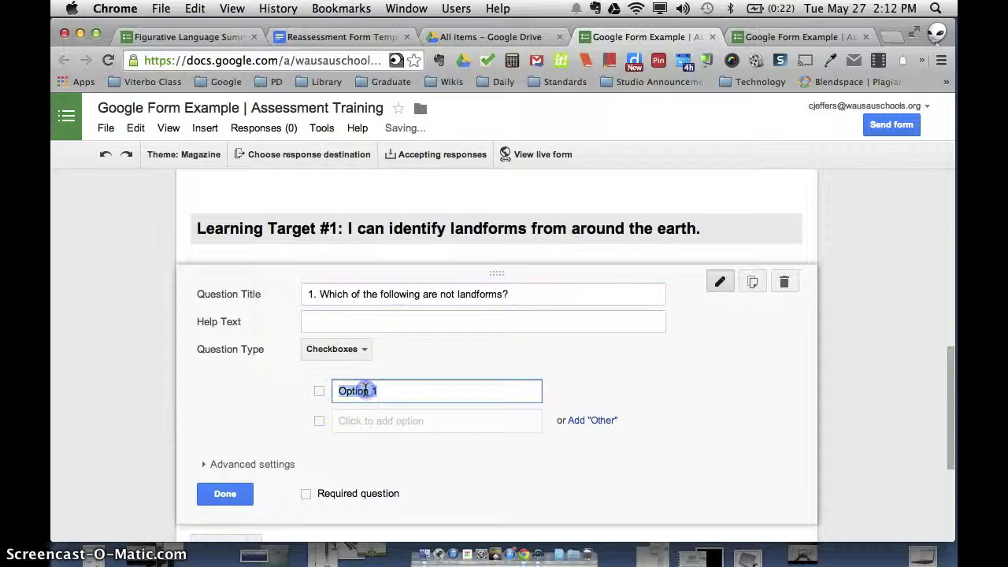
pyautogui.click(315, 319)
pyautogui.write('Choos')
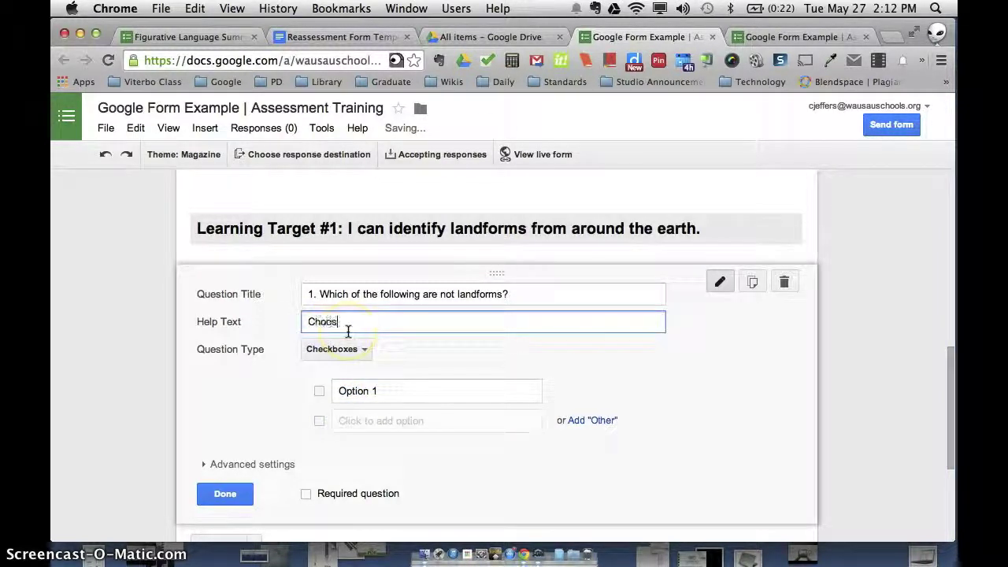
pyautogui.write('e all that apply')
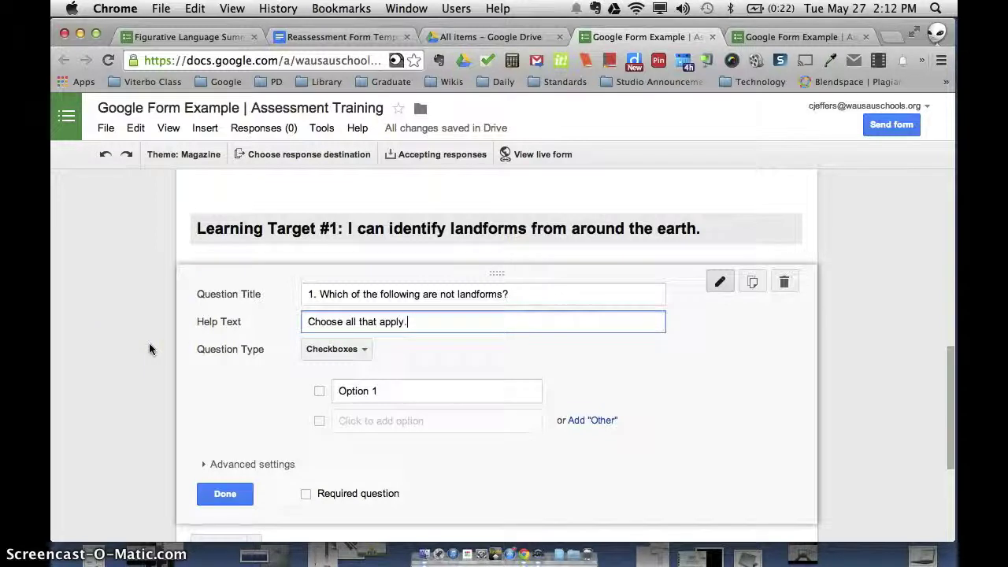
# - Give the landforms question the answer options Mountain, State, Lake and City
pyautogui.scroll(-2, 149, 349)
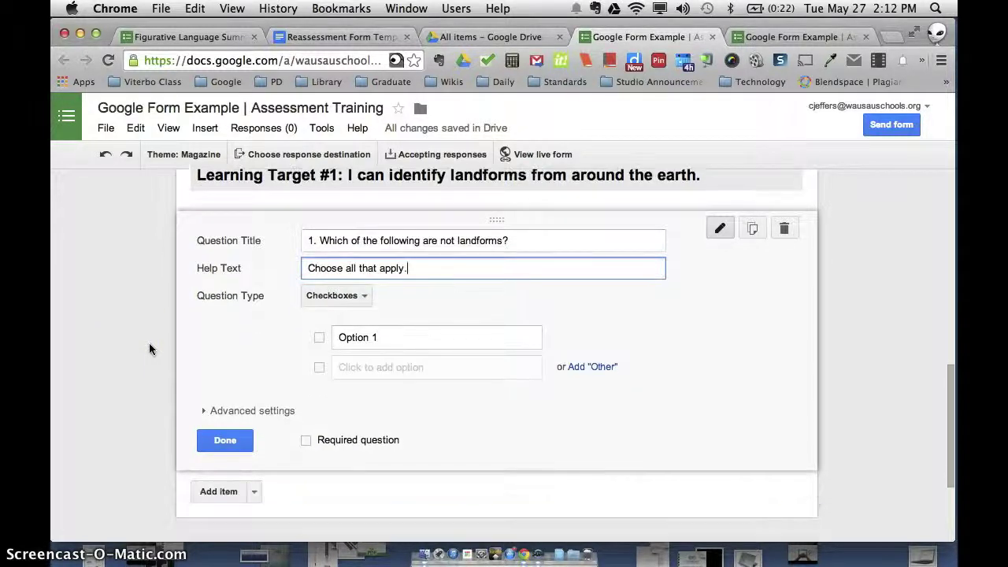
pyautogui.click(375, 337)
pyautogui.write('Mountain')
pyautogui.press('Return')
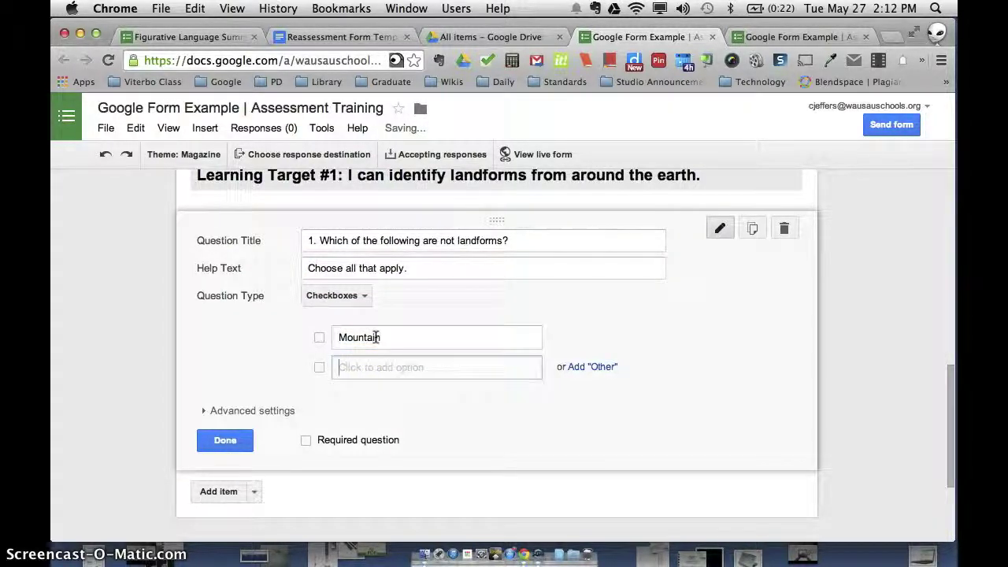
pyautogui.write('State')
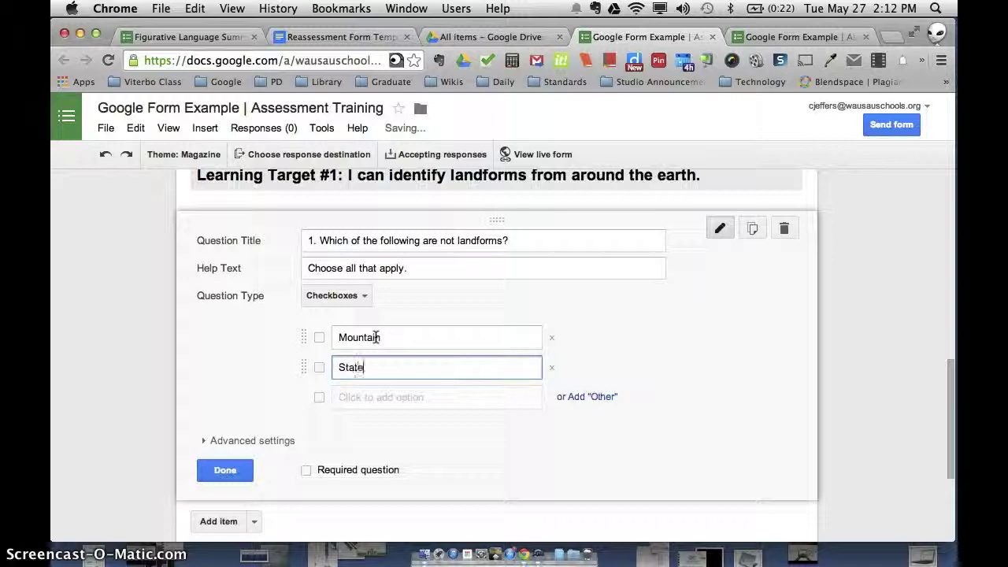
pyautogui.press('Return')
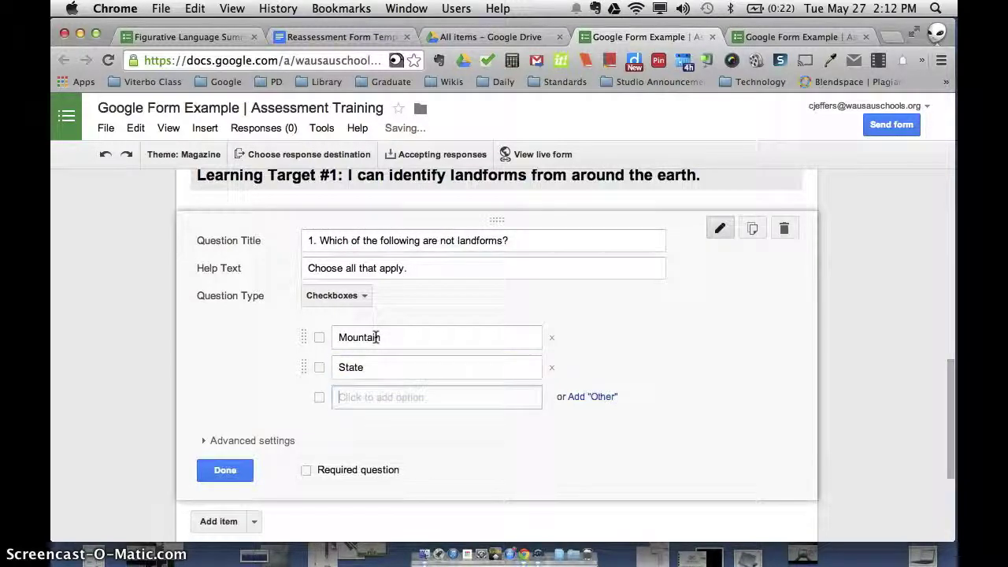
pyautogui.write('Lake')
pyautogui.press('Return')
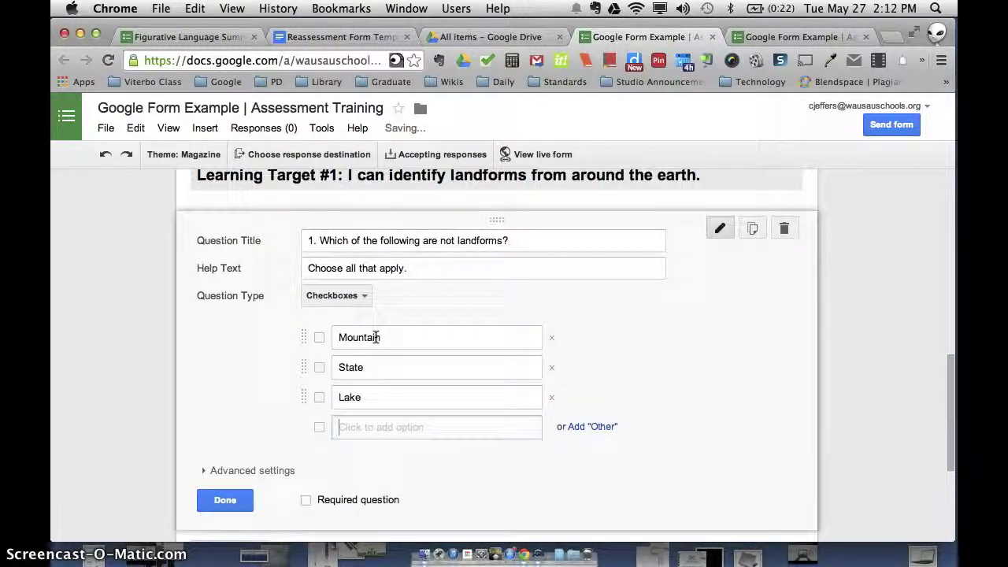
pyautogui.write('City')
# - Make the landforms question required and finish editing it
pyautogui.scroll(-2, 225, 371)
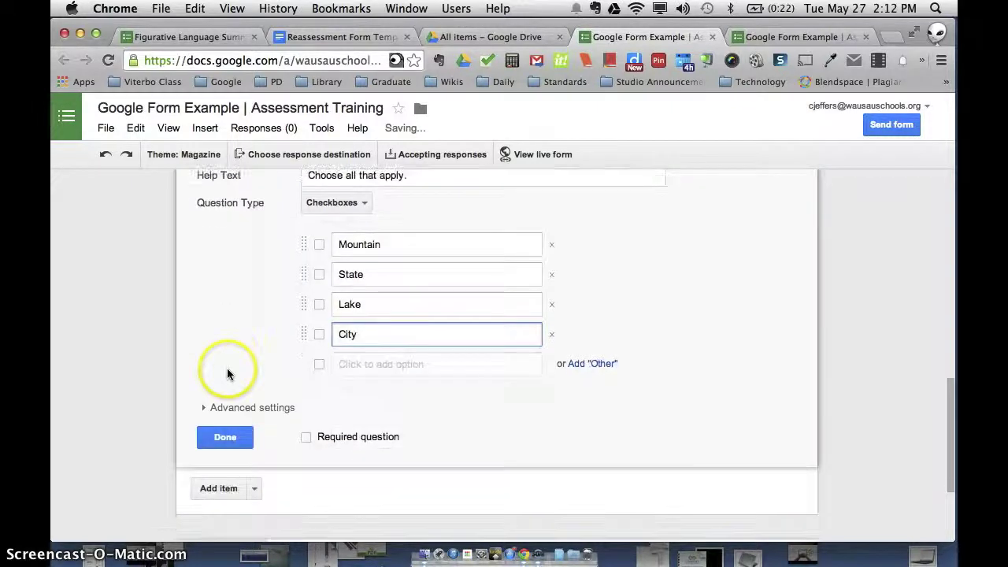
pyautogui.click(306, 437)
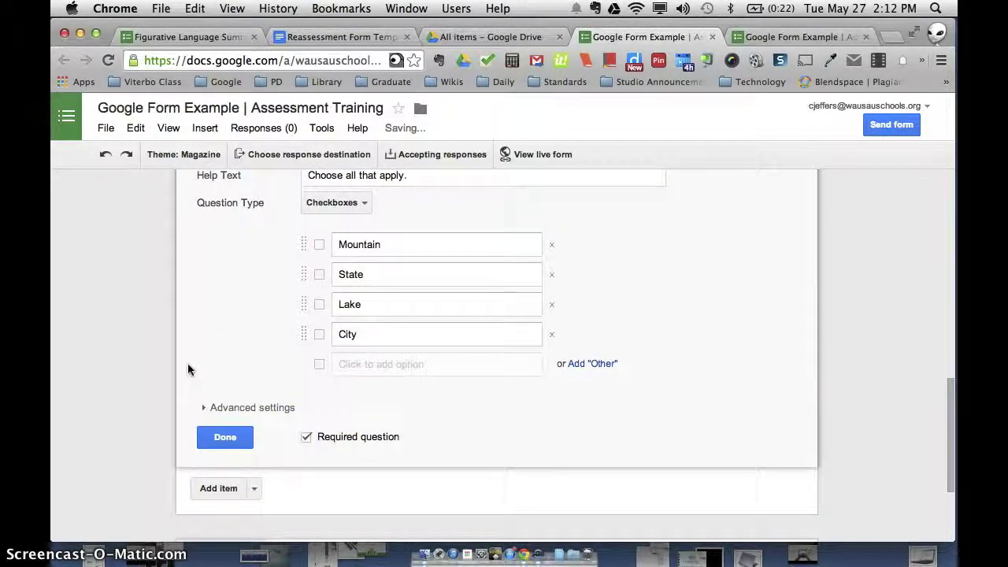
pyautogui.scroll(2, 187, 367)
pyautogui.scroll(-1, 188, 367)
pyautogui.click(225, 470)
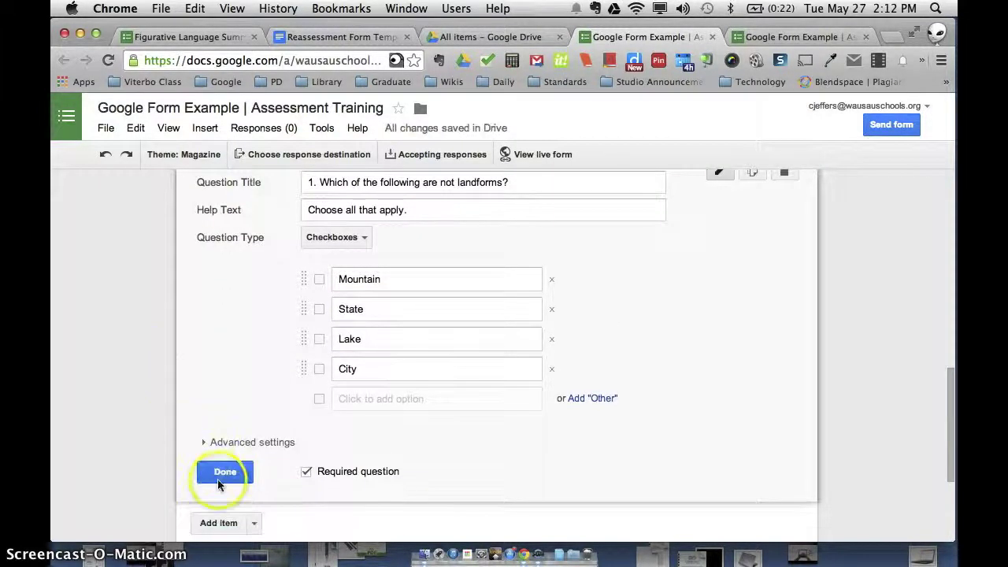
# - Review the form's questions against the Reassessment Form Template's fields, and return to the live form
pyautogui.scroll(3, 139, 299)
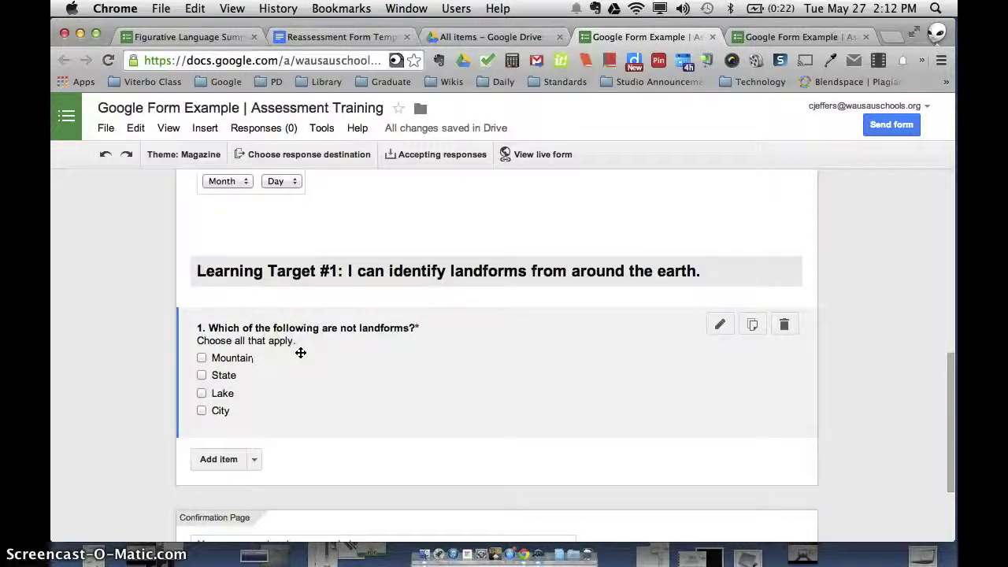
pyautogui.scroll(5, 301, 353)
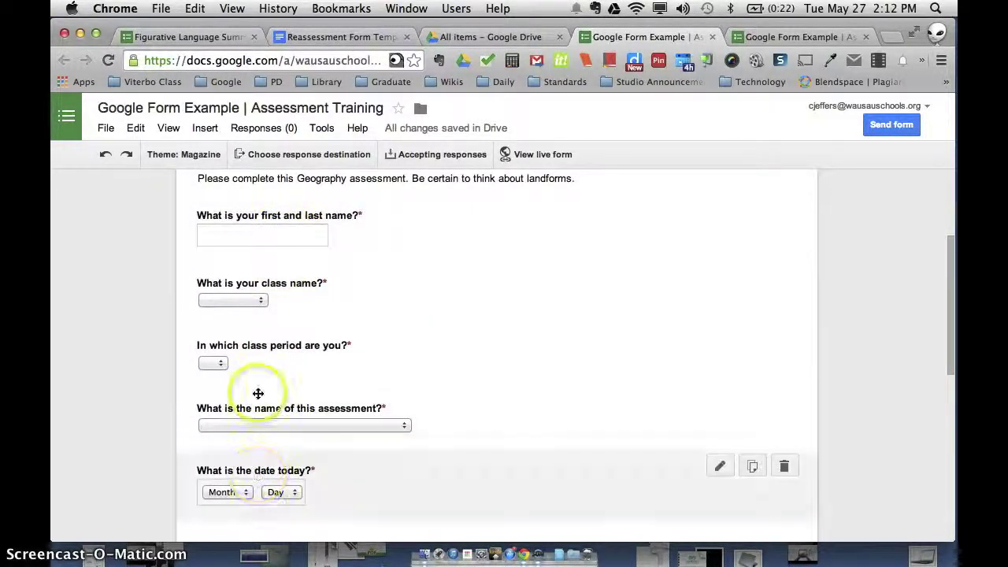
pyautogui.click(330, 37)
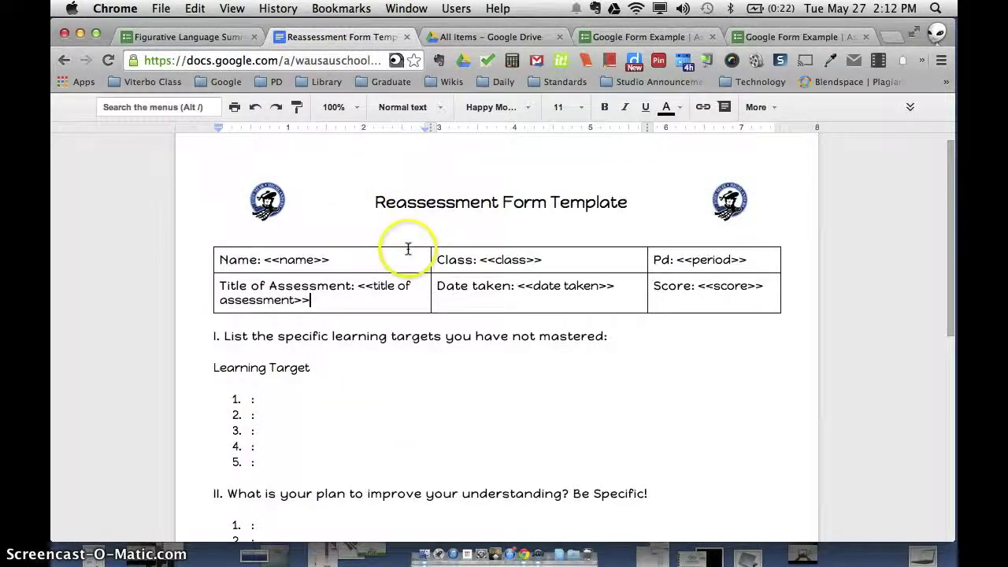
pyautogui.click(768, 37)
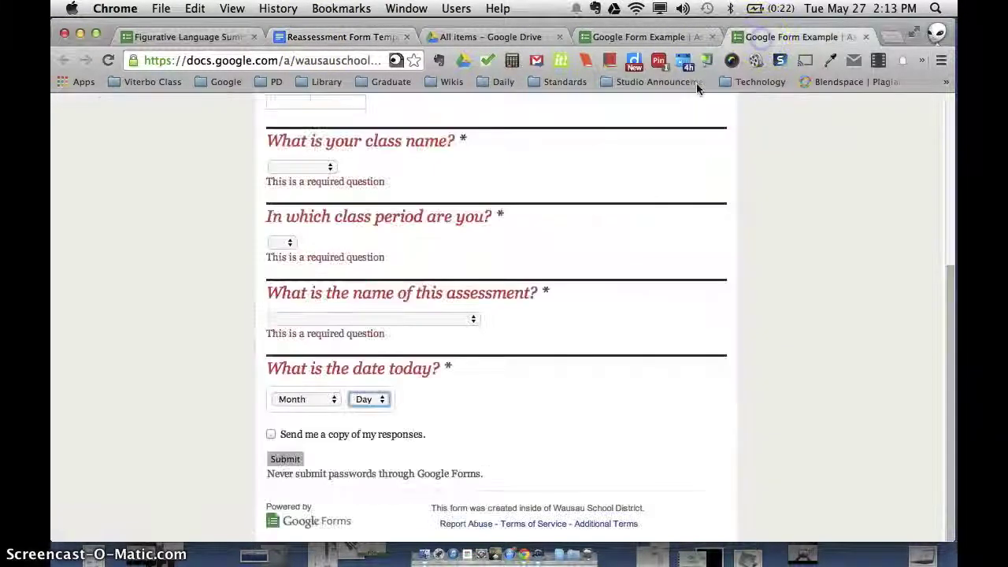
# - Close the live form and return to the landforms question under Learning Target #1 in the form editor
pyautogui.click(865, 37)
pyautogui.click(550, 233)
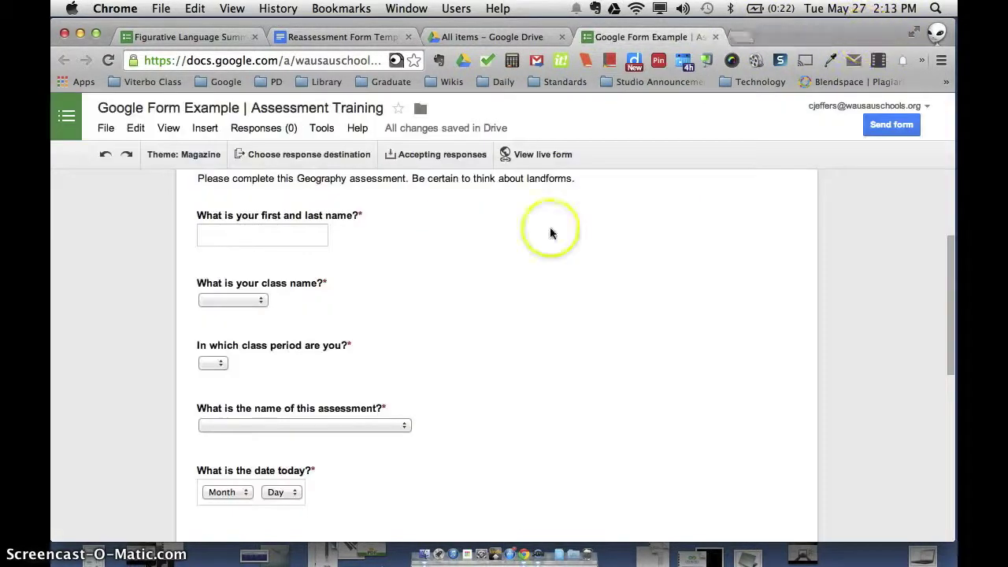
pyautogui.scroll(-10, 419, 329)
pyautogui.scroll(3, 418, 328)
pyautogui.rightClick(410, 328)
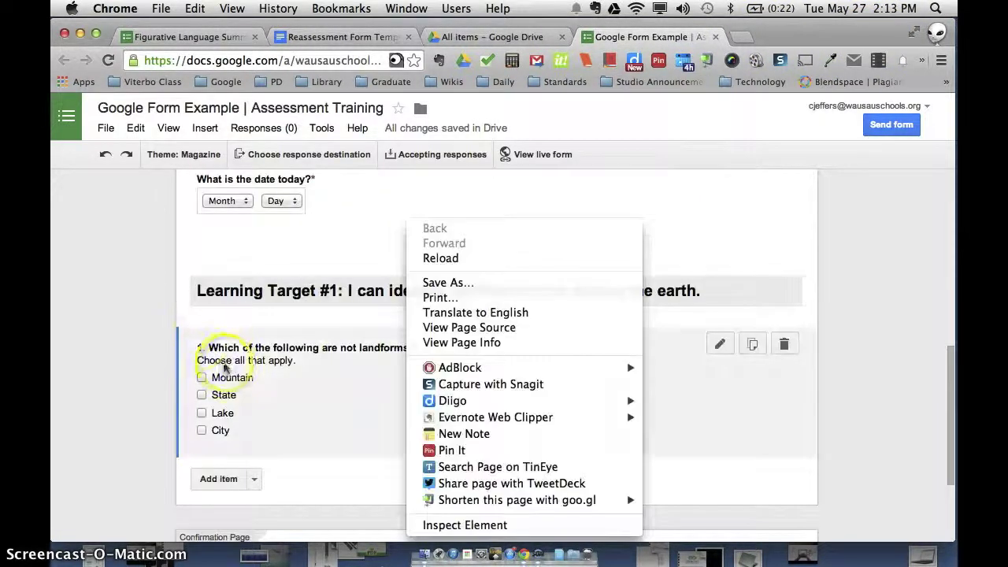
pyautogui.click(124, 349)
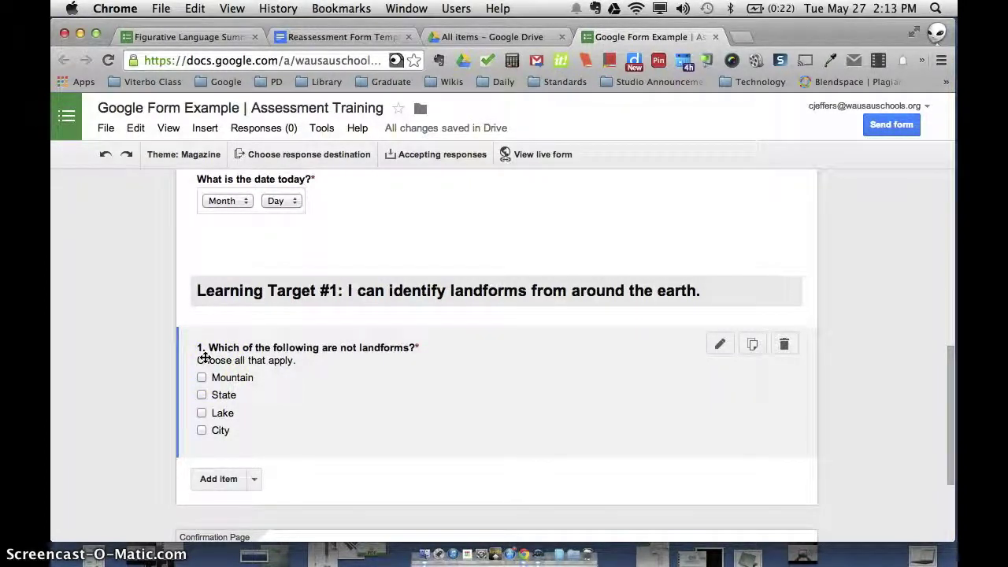
# - Insert the first image from a Google search for "mountain" below the landforms question and title it "Mountain Range Photograph"
pyautogui.click(255, 480)
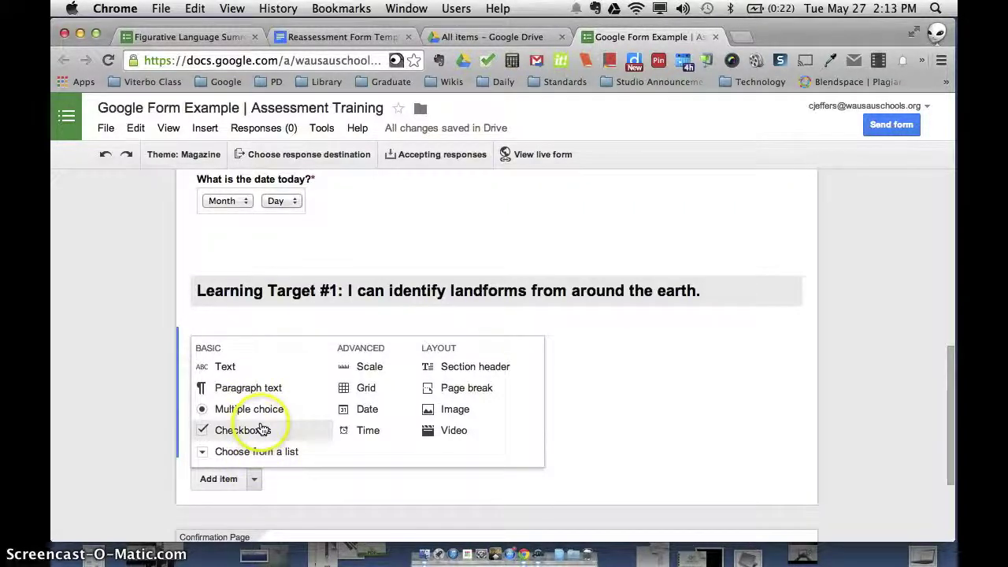
pyautogui.click(460, 408)
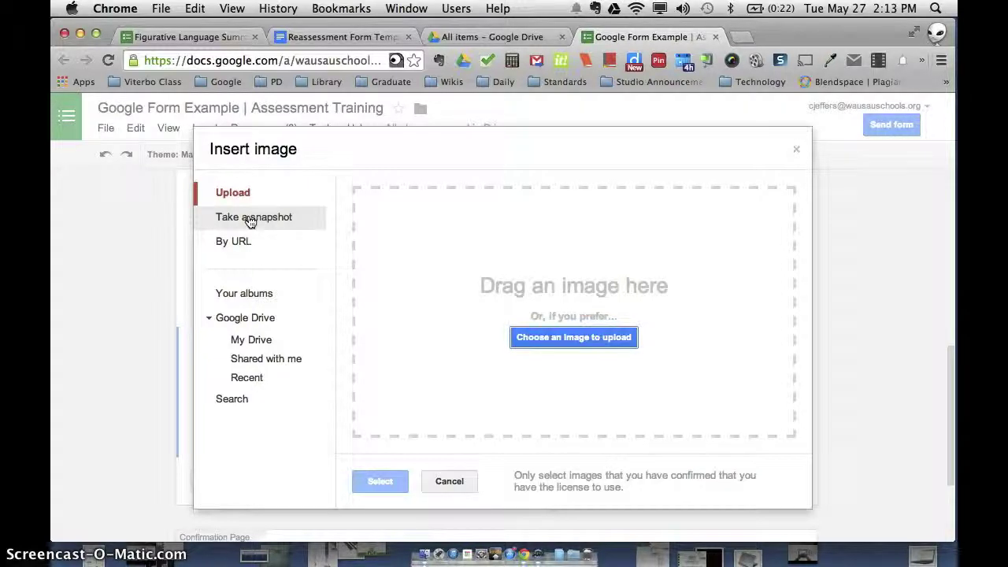
pyautogui.click(241, 399)
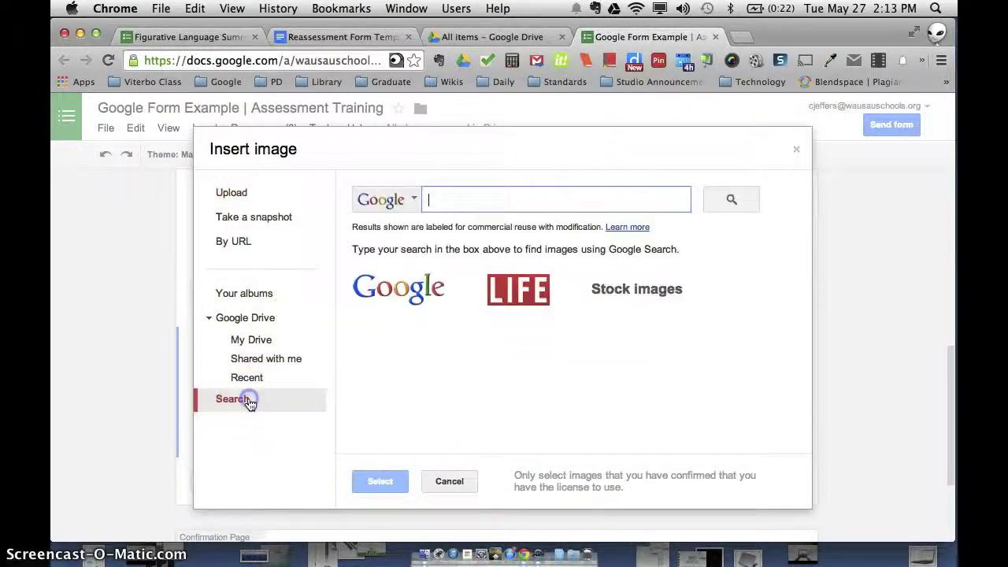
pyautogui.click(441, 197)
pyautogui.write('mountain')
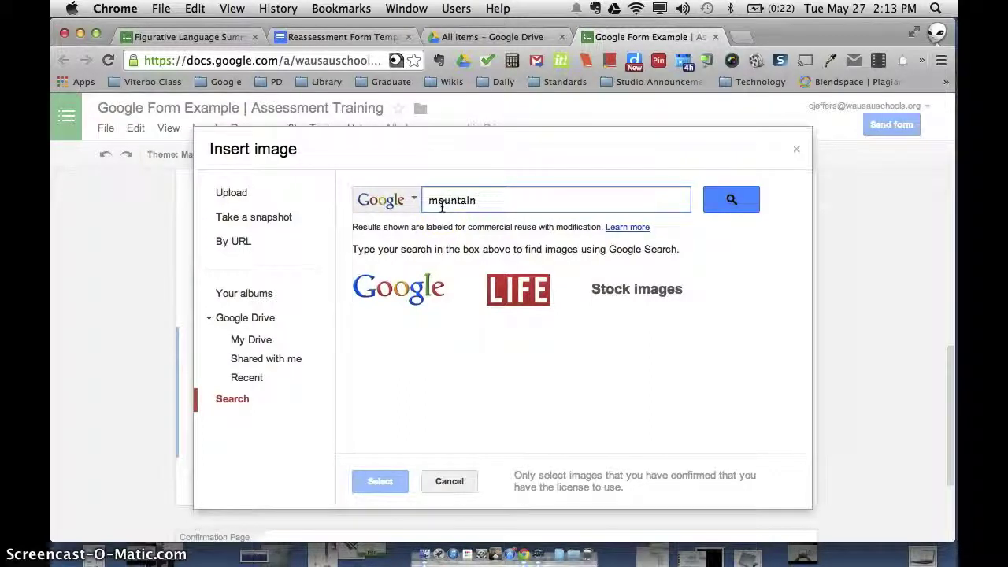
pyautogui.press('Return')
pyautogui.click(365, 306)
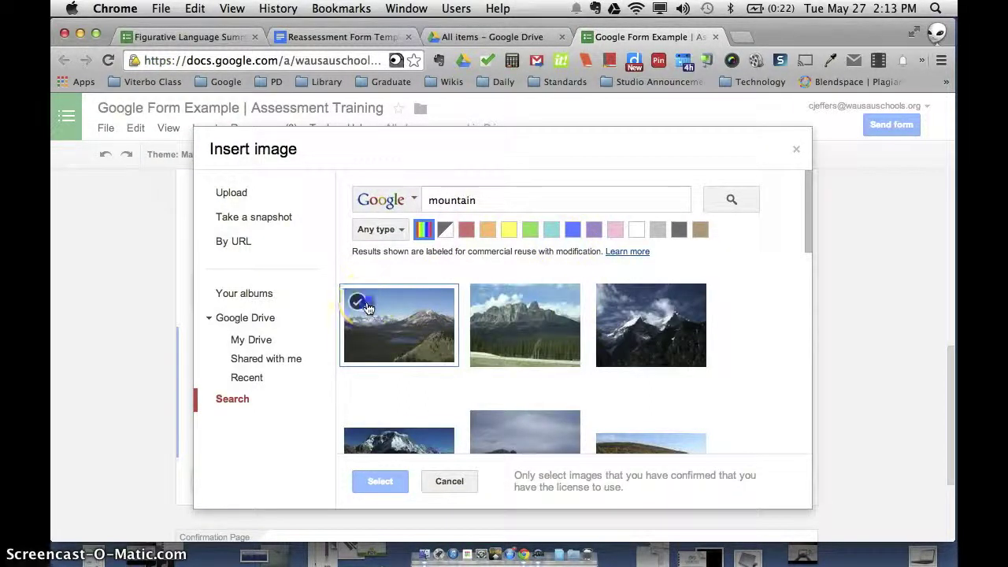
pyautogui.click(381, 481)
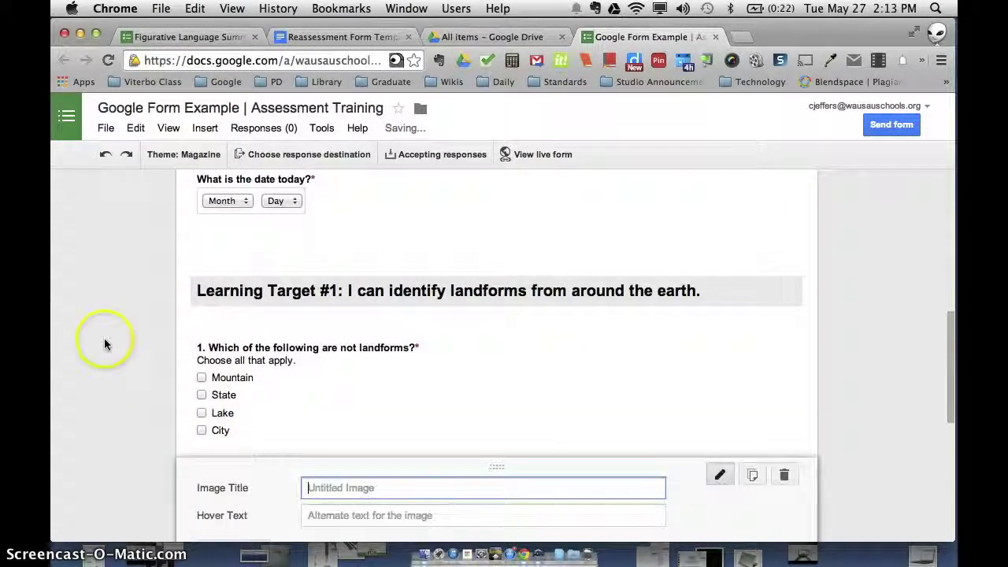
pyautogui.write('Mountain Range Pho')
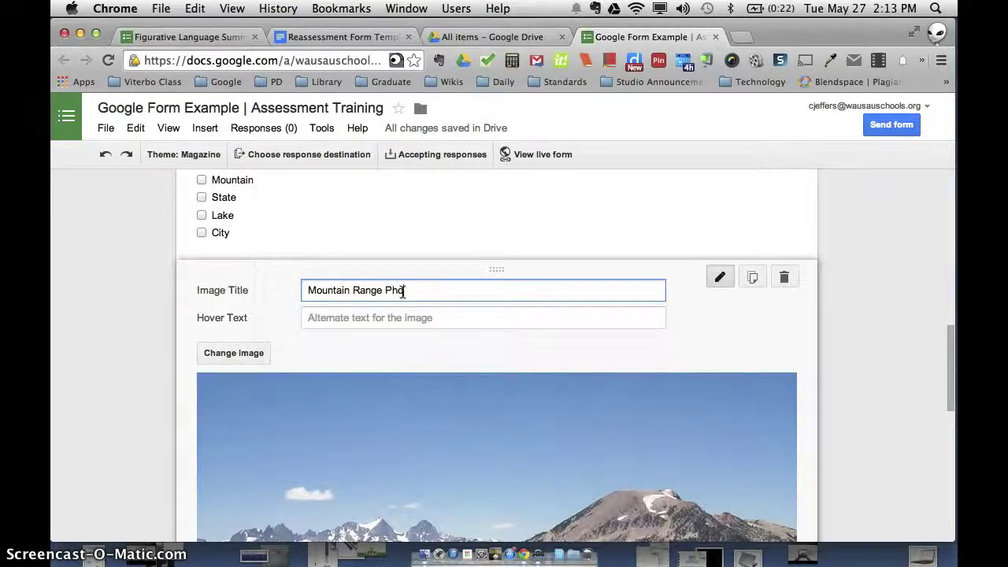
pyautogui.write('tograph')
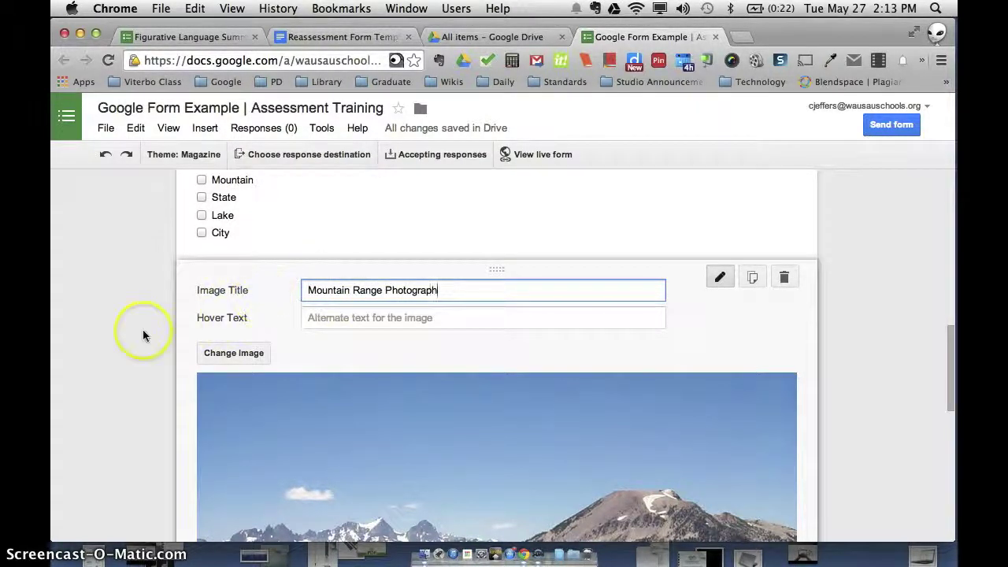
# - Shrink the mountain photograph to about 60% of its width, center it and finish editing the image
pyautogui.scroll(-5, 142, 334)
pyautogui.scroll(5, 477, 411)
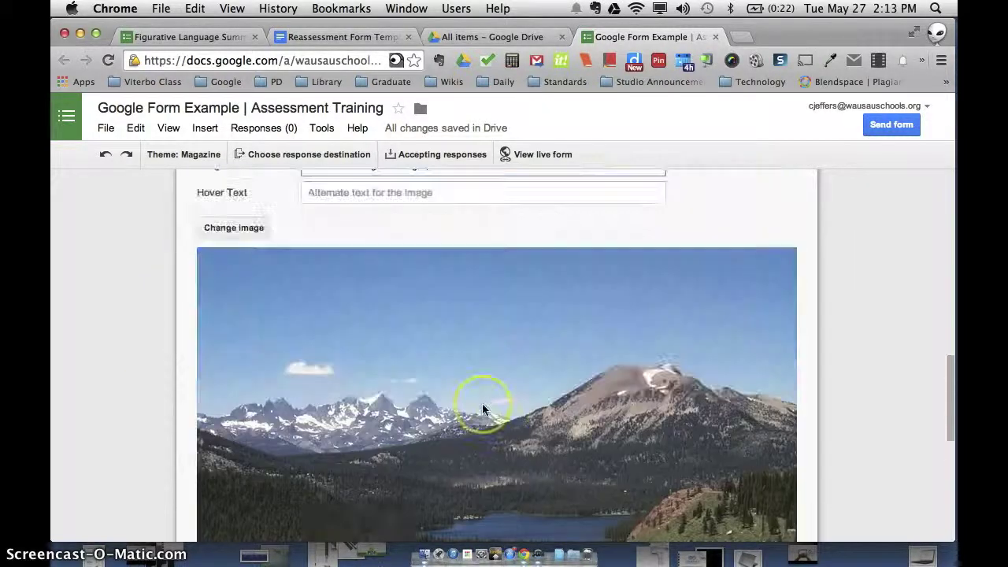
pyautogui.scroll(-5, 482, 403)
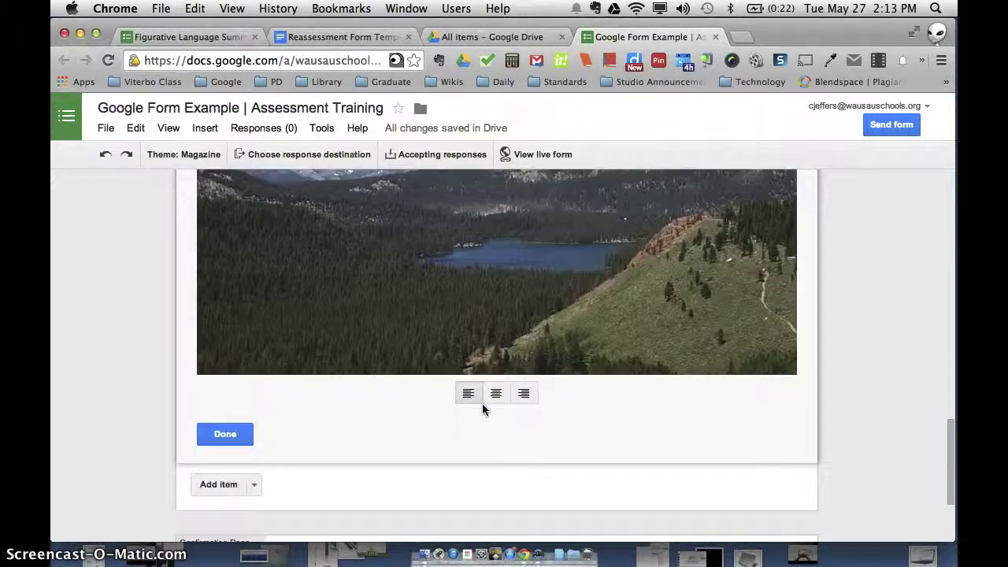
pyautogui.click(608, 280)
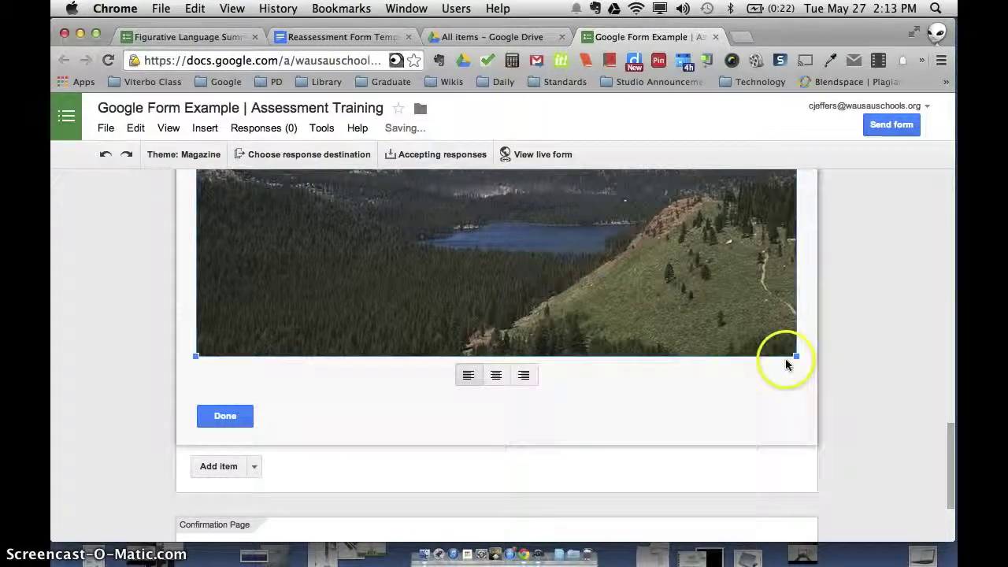
pyautogui.moveTo(654, 271); pyautogui.dragTo(546, 221)
pyautogui.scroll(5, 583, 239)
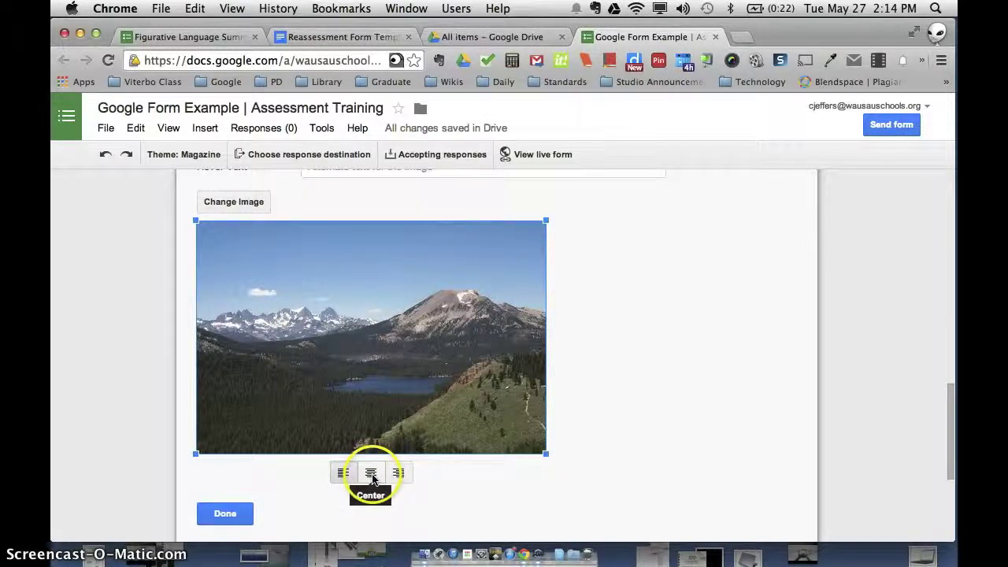
pyautogui.click(371, 474)
pyautogui.scroll(-3, 297, 371)
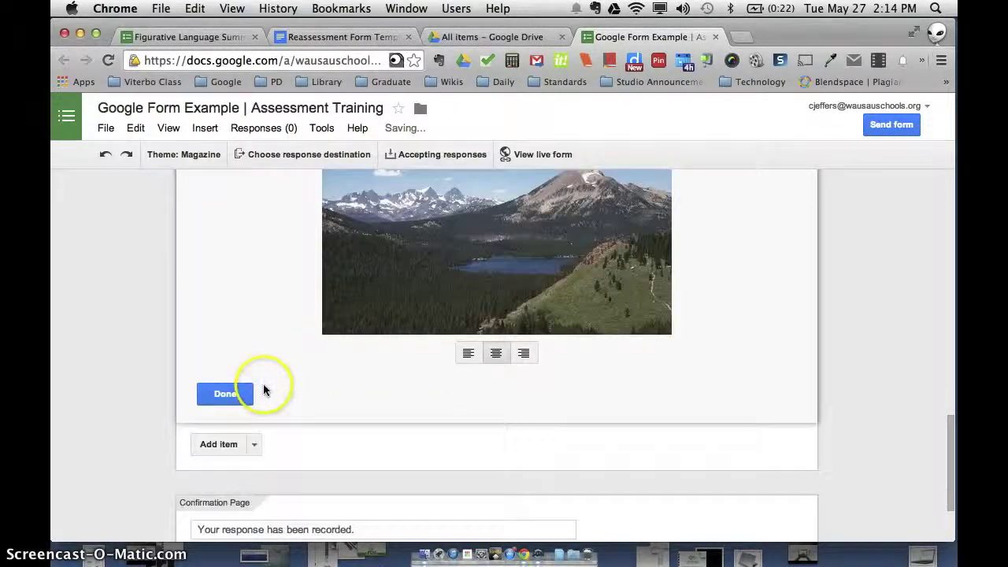
pyautogui.click(241, 389)
pyautogui.scroll(-4, 122, 329)
pyautogui.scroll(3, 121, 330)
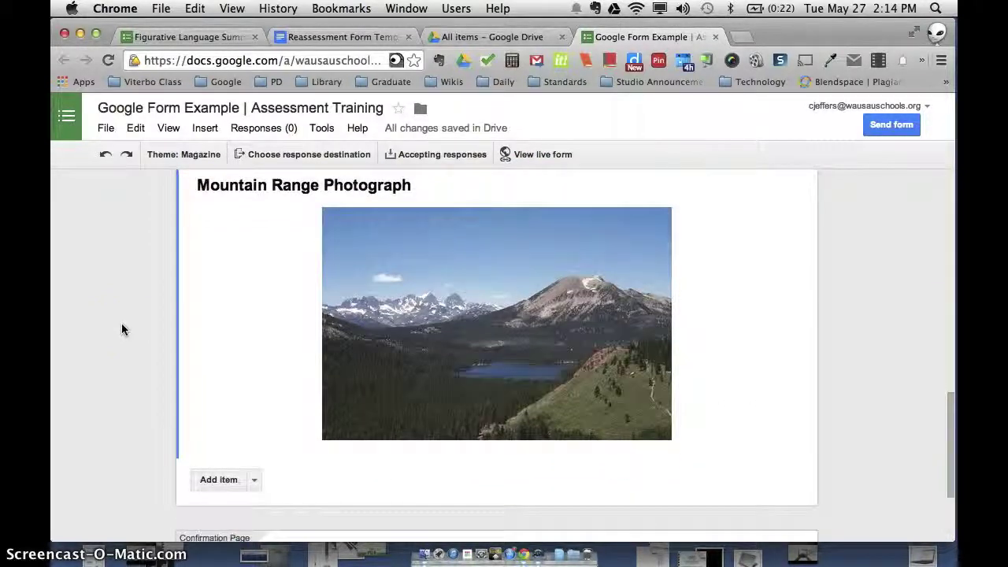
# - Add a paragraph text question titled "2. Explain three landforms you see in the photograph above." below the mountain photograph
pyautogui.click(255, 479)
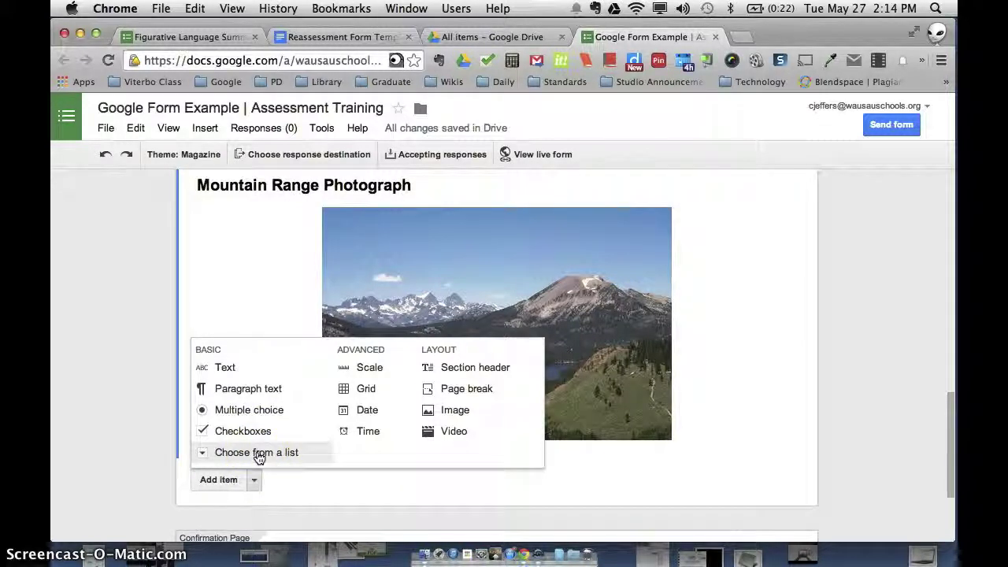
pyautogui.click(265, 388)
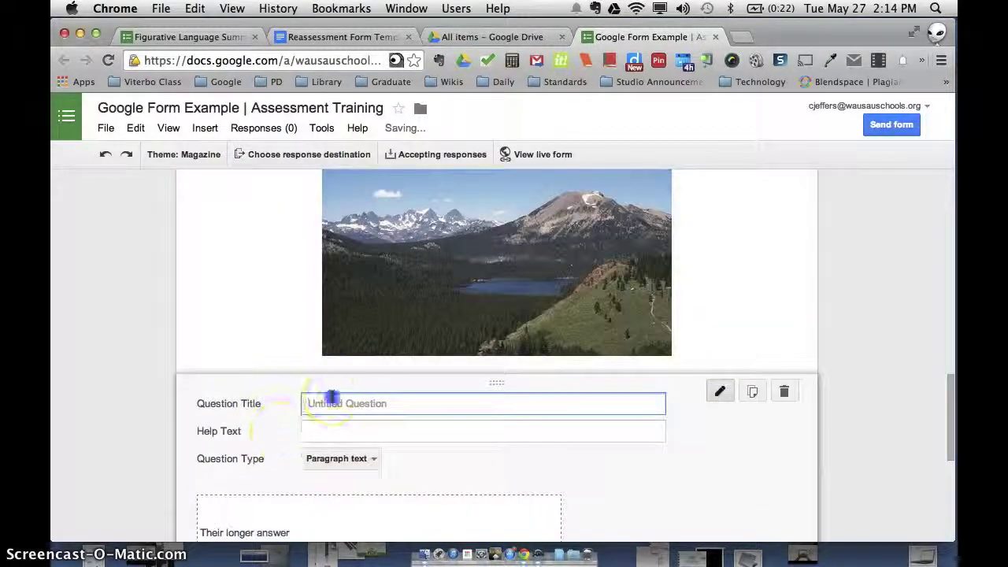
pyautogui.write('2. ')
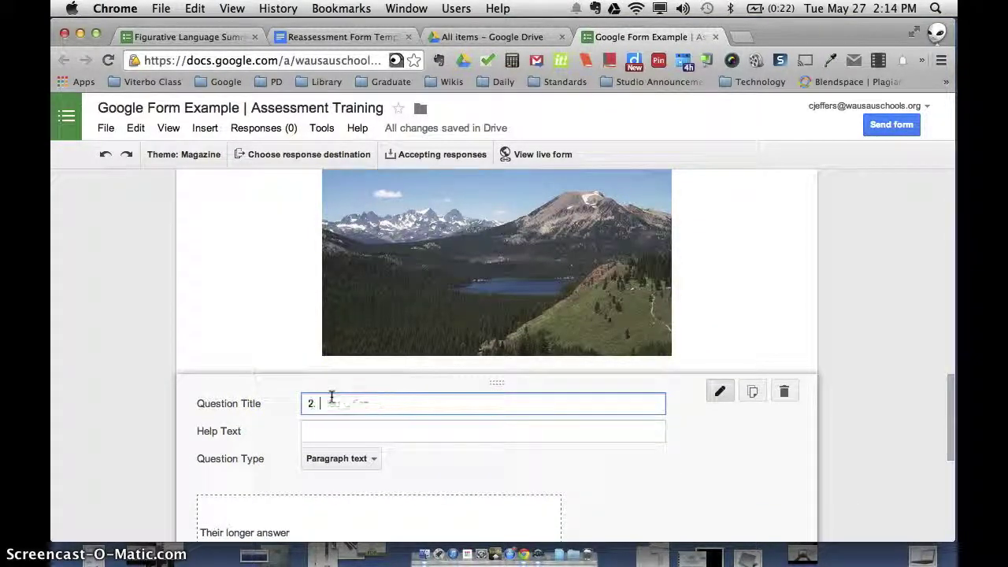
pyautogui.write('Explaon thre')
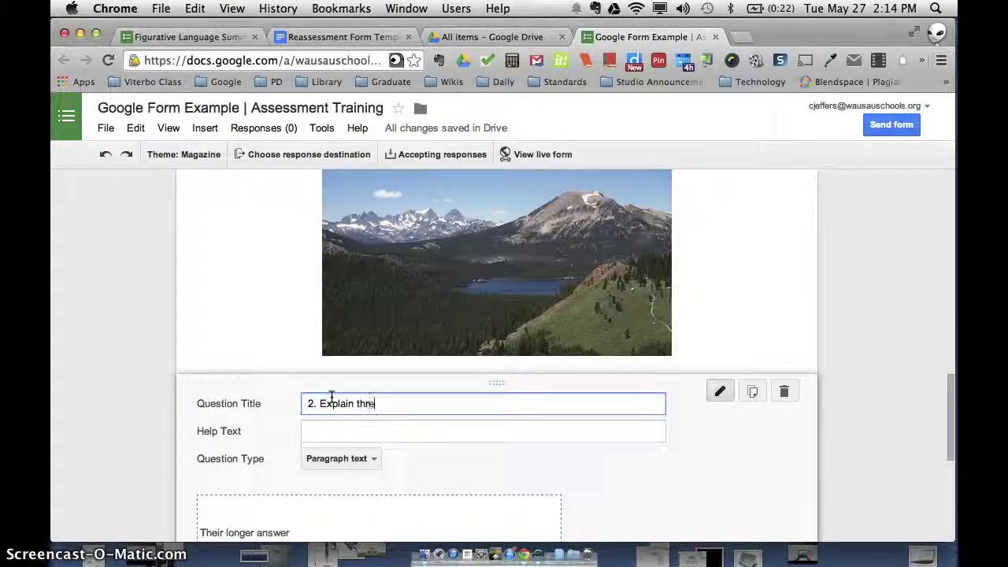
pyautogui.write('e landforms')
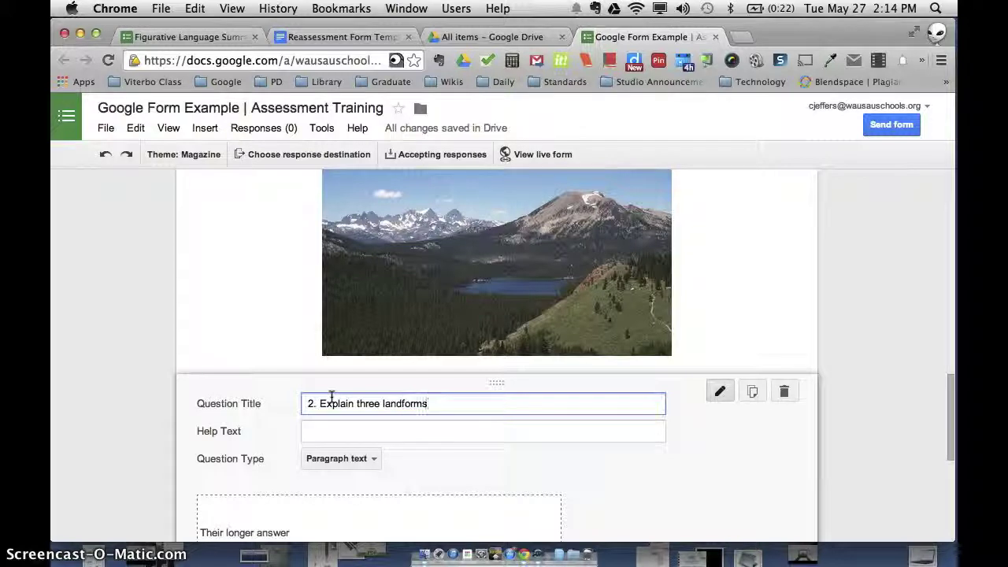
pyautogui.write(' you see in the photograph above.')
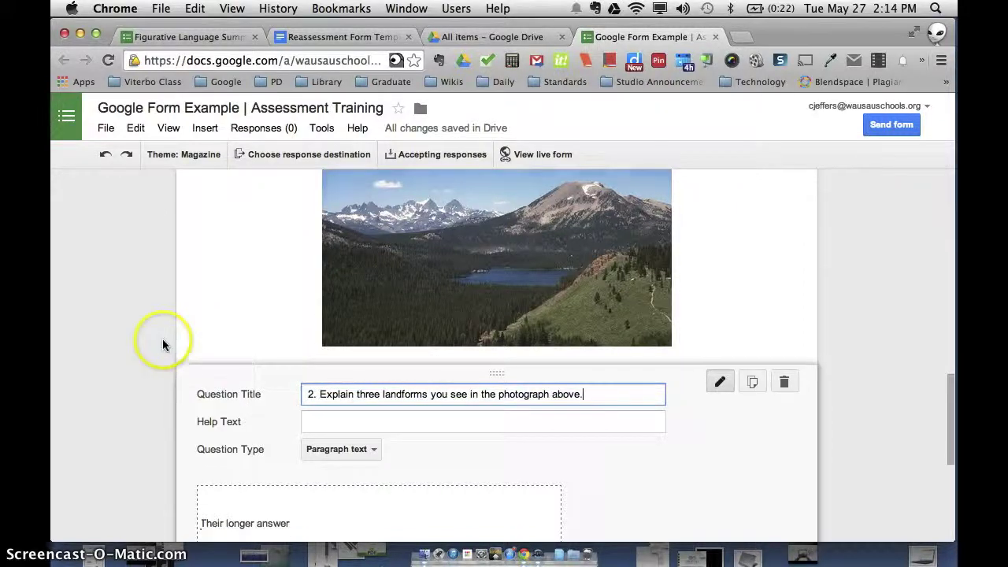
# - Make the question about explaining three landforms required and finish editing it
pyautogui.scroll(-3, 236, 394)
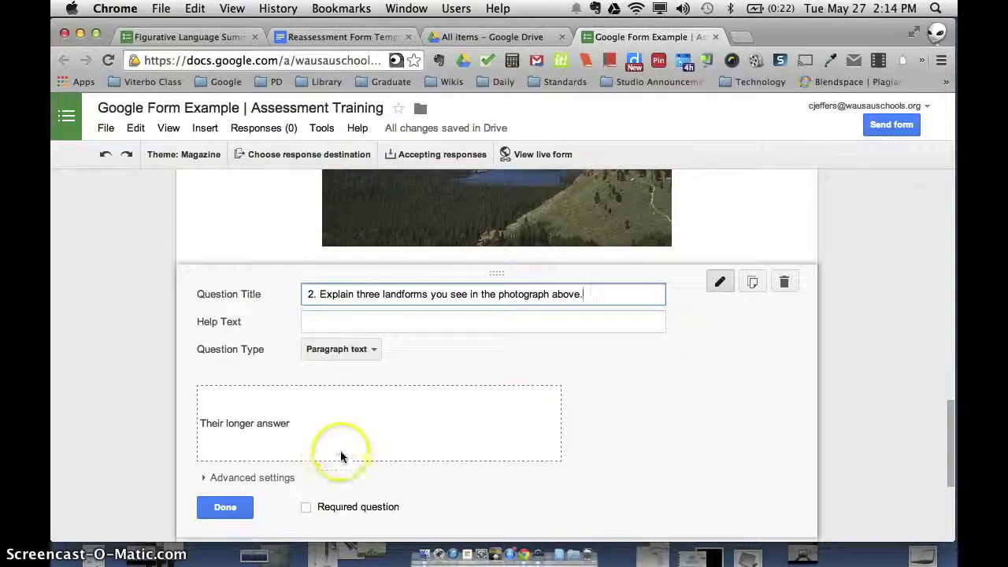
pyautogui.click(306, 507)
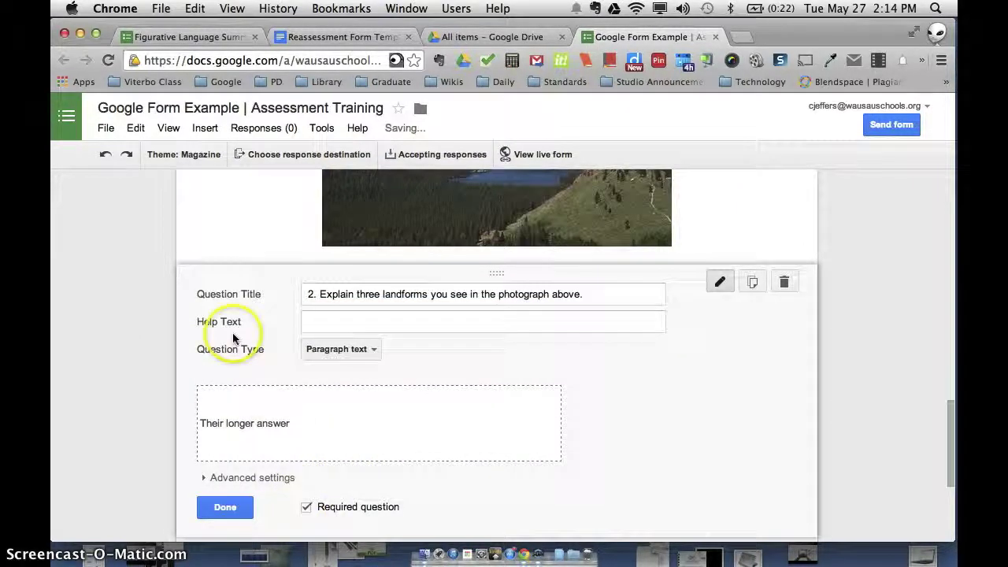
pyautogui.click(230, 511)
pyautogui.scroll(5, 161, 339)
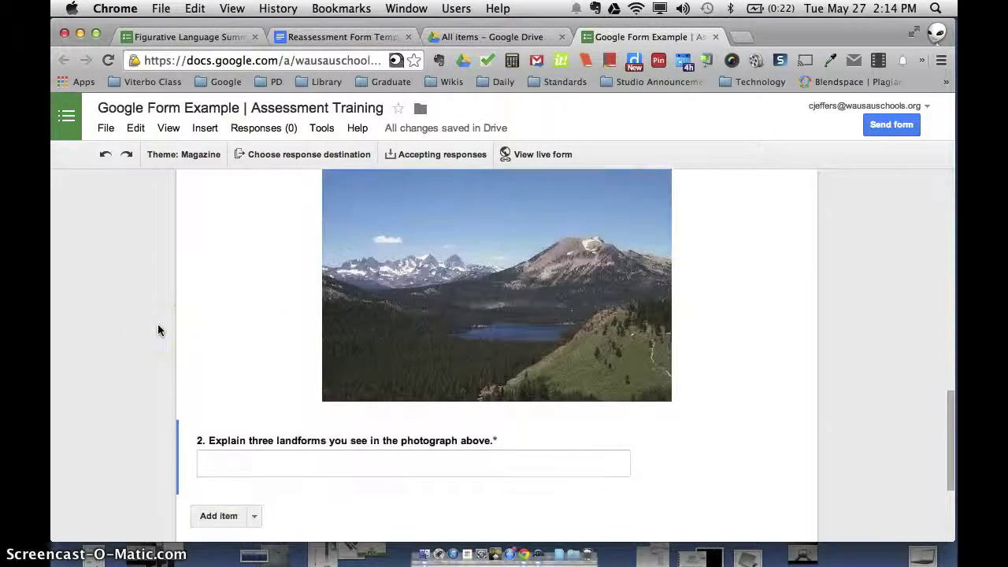
# - Add a multiple choice question titled "3. Why is there snow only on the tops of the mountains?" after question 2
pyautogui.scroll(-4, 158, 330)
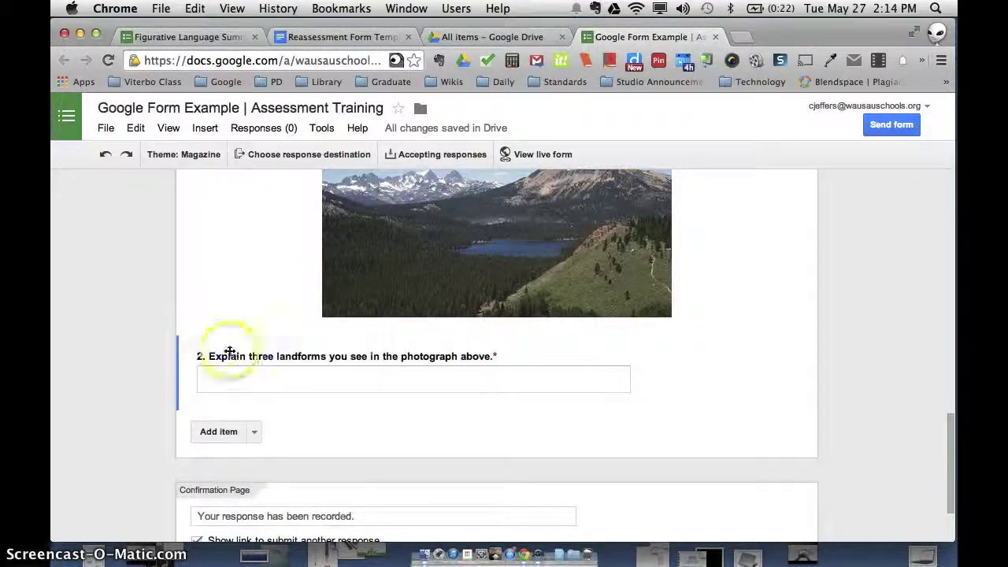
pyautogui.click(254, 433)
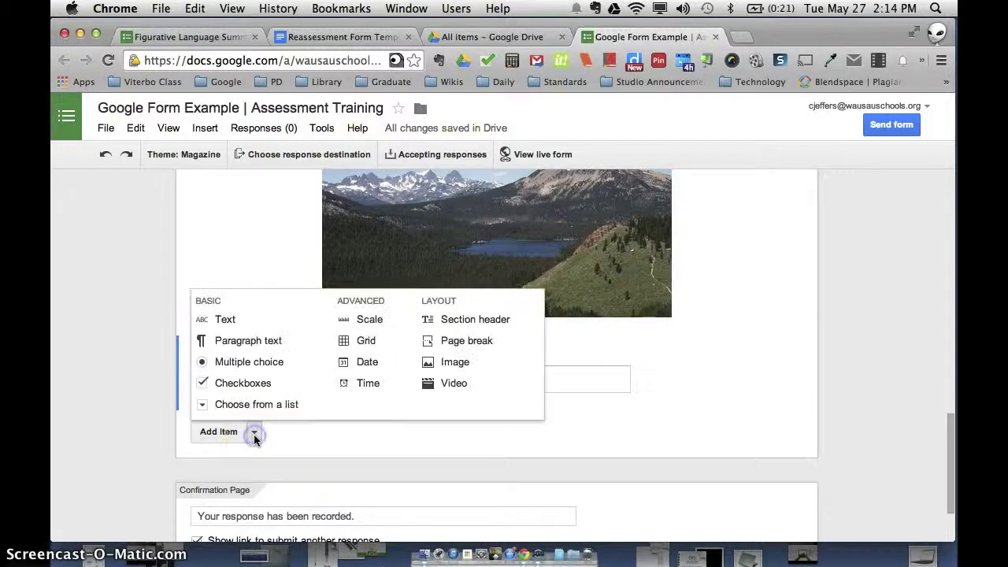
pyautogui.click(249, 361)
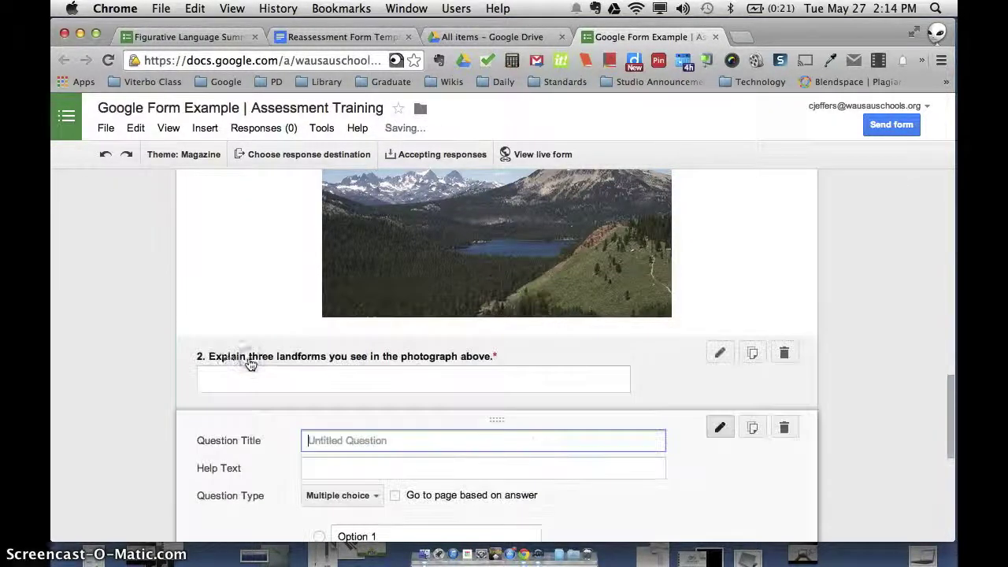
pyautogui.click(285, 406)
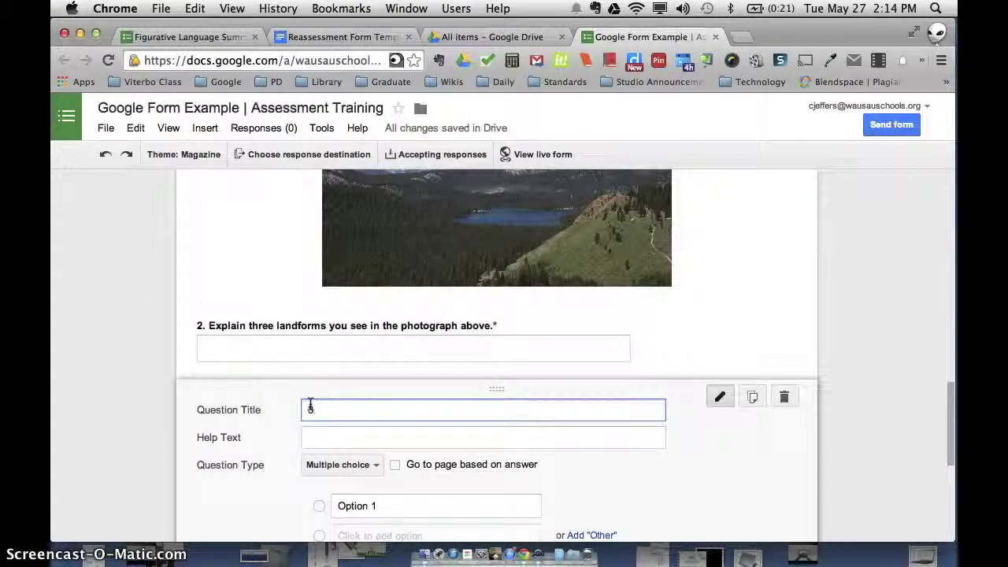
pyautogui.write('3. Why is there ')
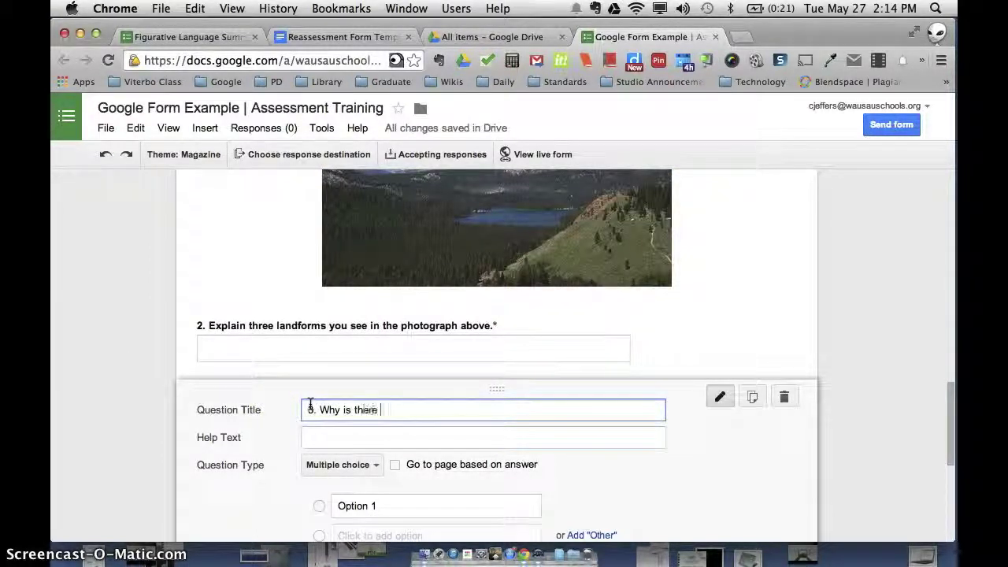
pyautogui.write('snow only on the tops of the mountains?')
# - Give question 3 the answer options "Due to elevation", "Due to water cycle" and "Due to lake effect"
pyautogui.scroll(-3, 184, 362)
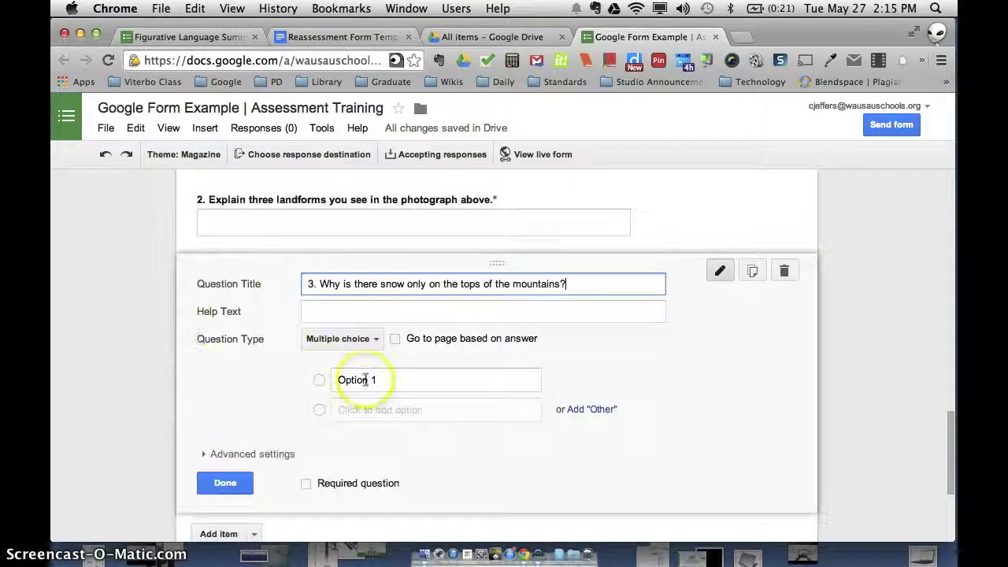
pyautogui.click(376, 381)
pyautogui.click(377, 382)
pyautogui.write('Due')
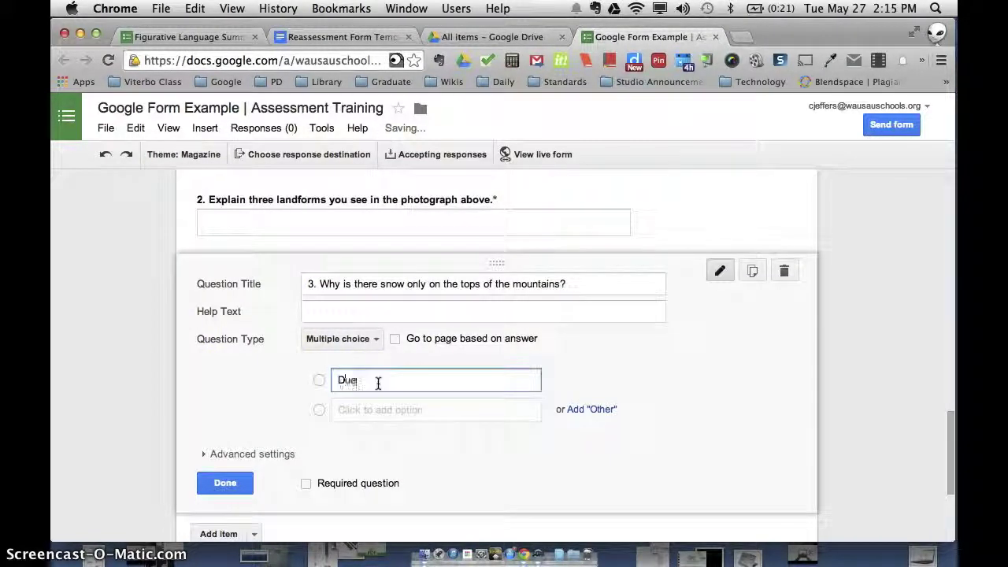
pyautogui.write(' to elevation')
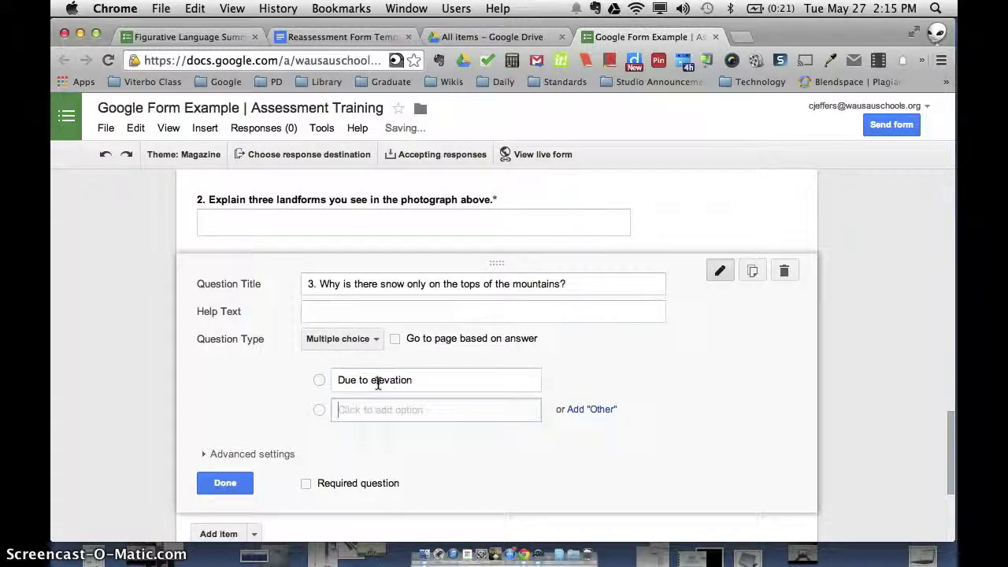
pyautogui.click(377, 409)
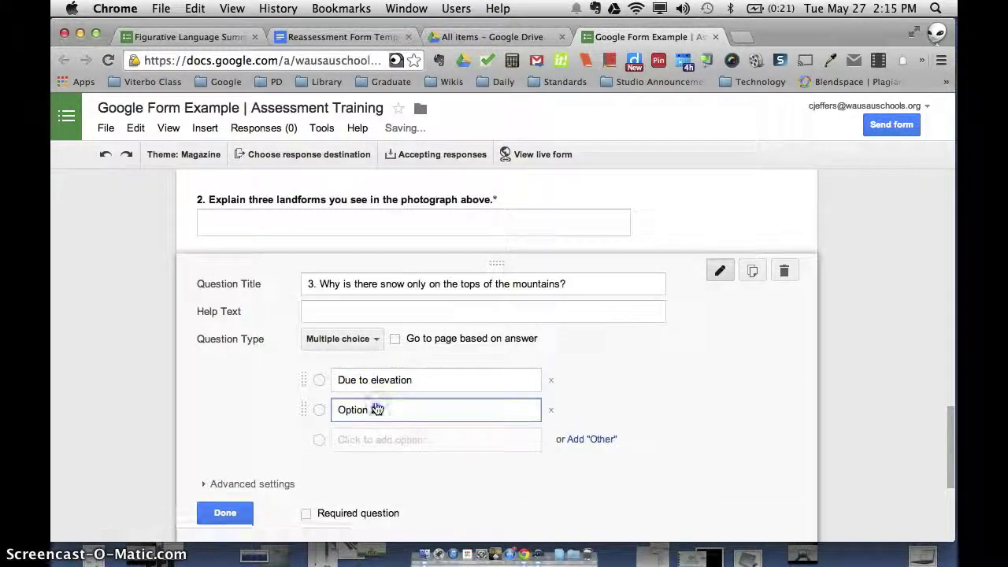
pyautogui.press('BackSpace')
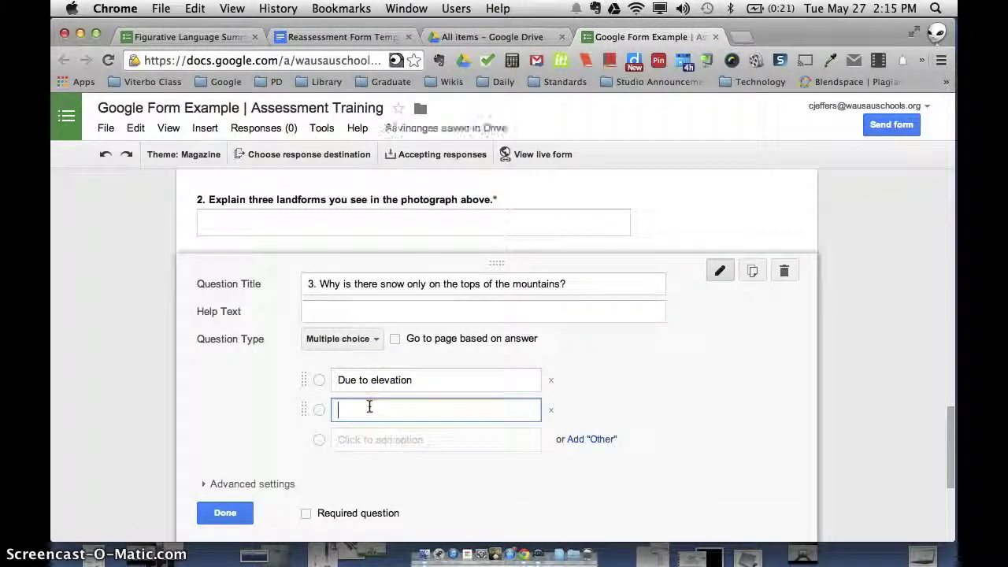
pyautogui.write('Due to water')
pyautogui.press('Tab')
pyautogui.press('Tab')
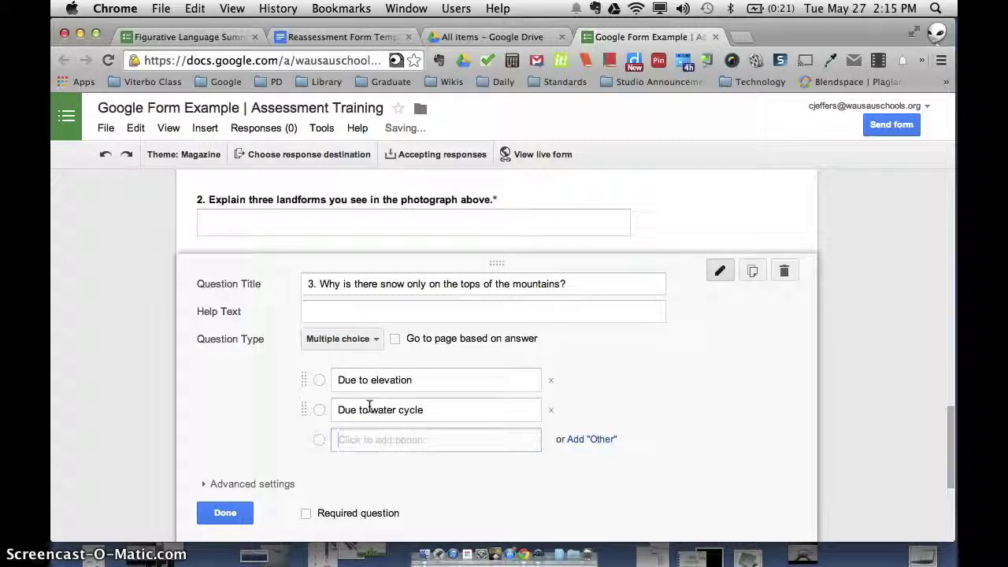
pyautogui.write('Due to lake effect')
# - Make the question about snow on the mountaintops required and finish editing it
pyautogui.scroll(-3, 281, 386)
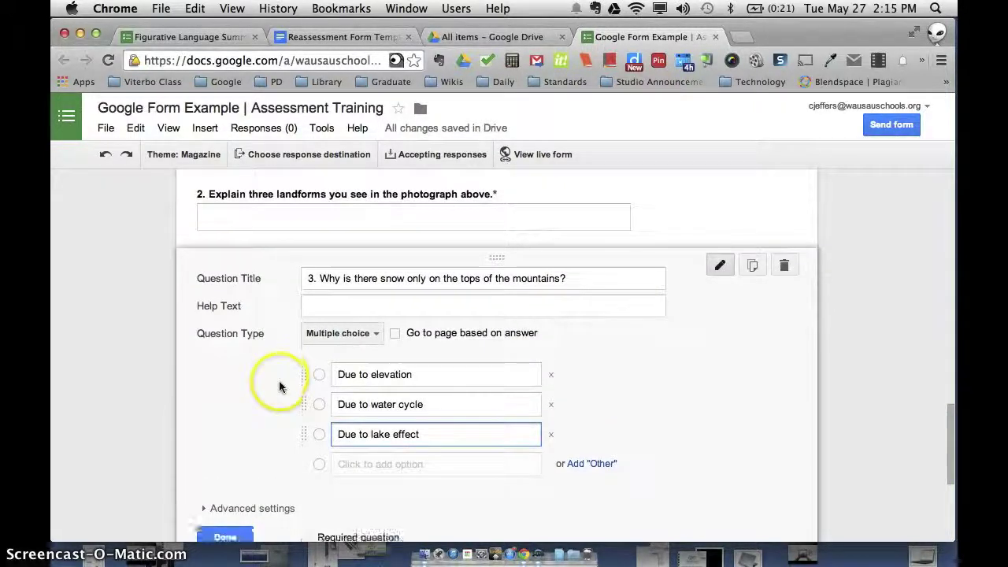
pyautogui.click(306, 423)
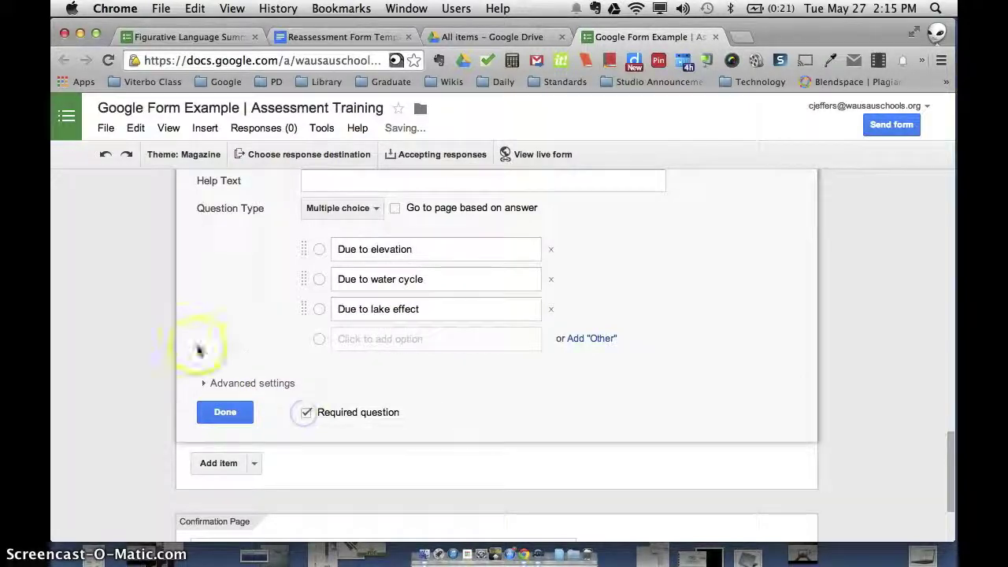
pyautogui.click(214, 415)
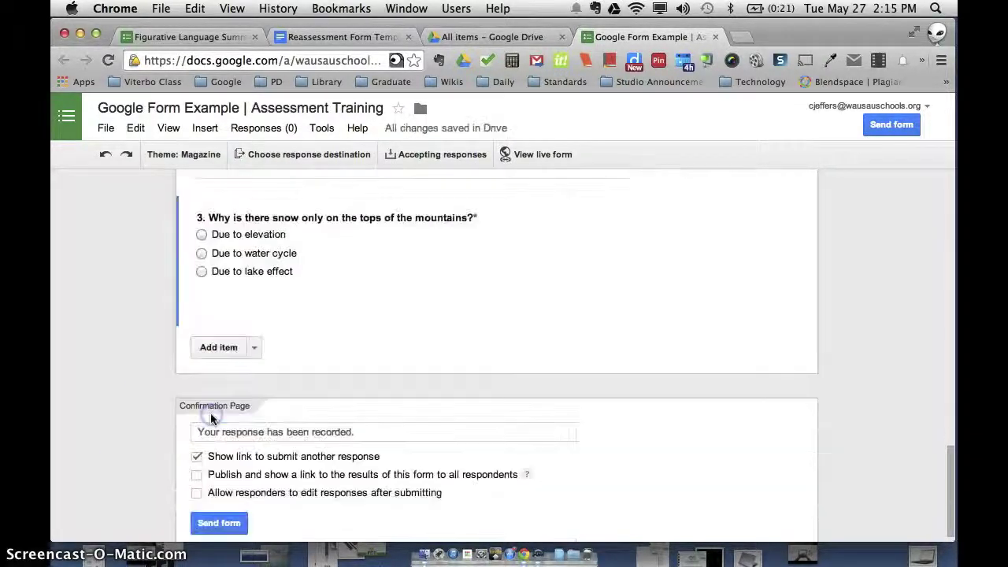
# - Review the landform questions in the editor, then open the live form and examine it through question 3
pyautogui.scroll(4, 152, 285)
pyautogui.scroll(6, 154, 287)
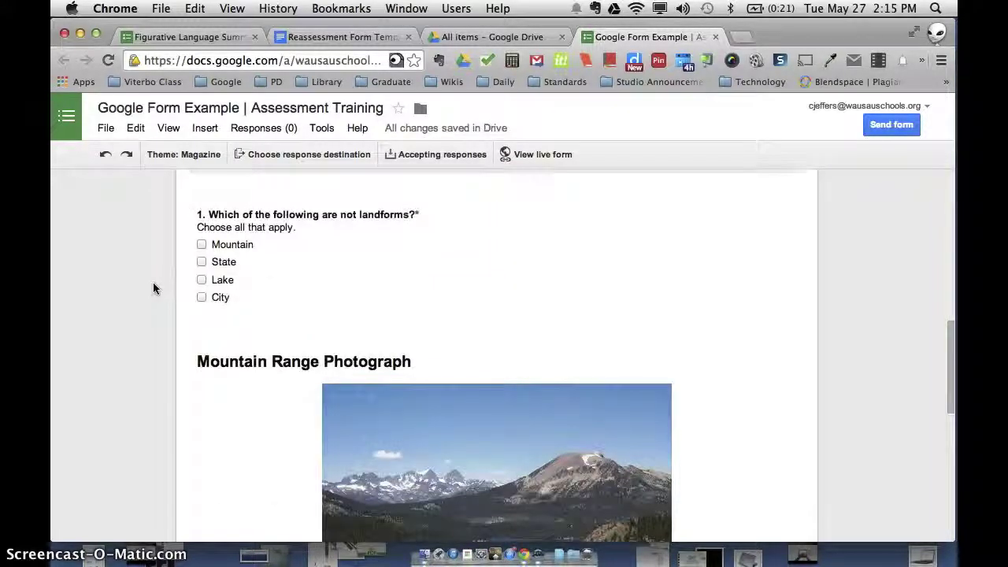
pyautogui.scroll(-4, 122, 275)
pyautogui.scroll(-3, 157, 355)
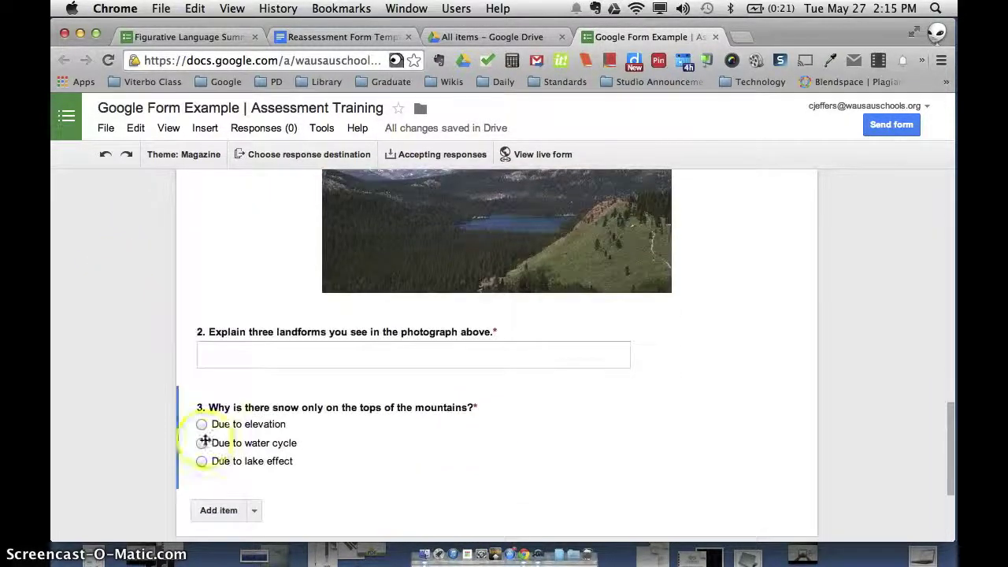
pyautogui.scroll(2, 170, 370)
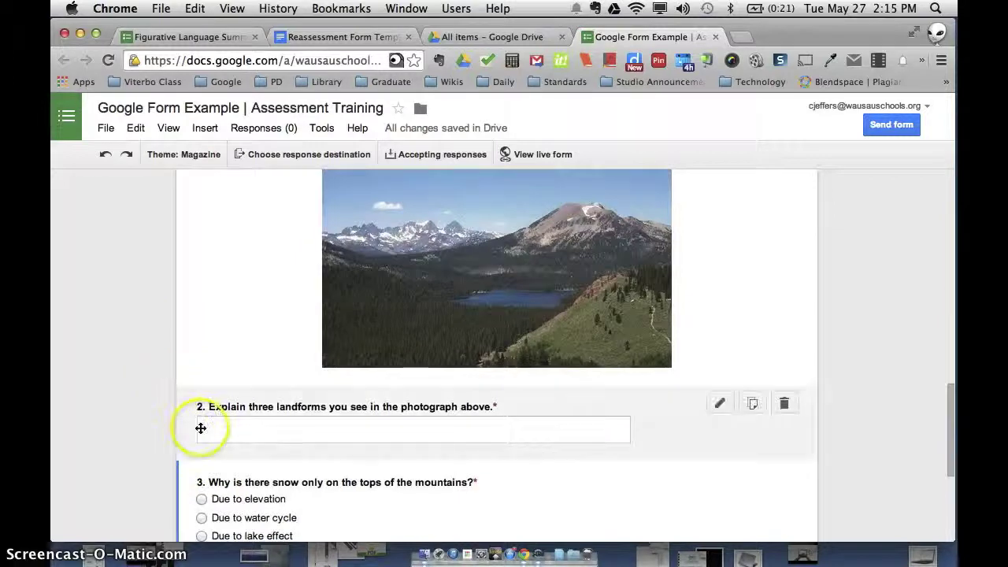
pyautogui.scroll(5, 149, 315)
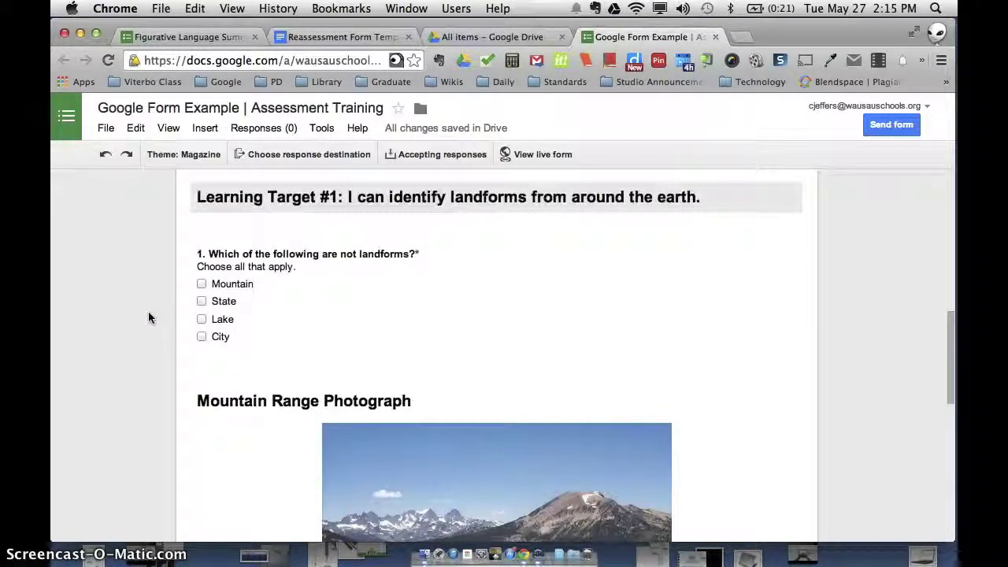
pyautogui.click(532, 154)
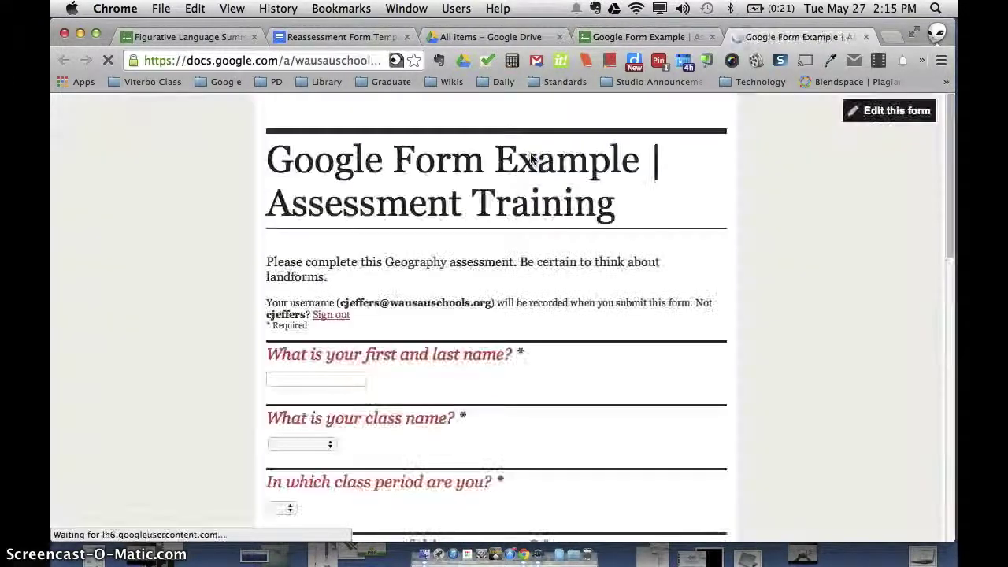
pyautogui.scroll(-3, 188, 281)
pyautogui.scroll(-10, 188, 281)
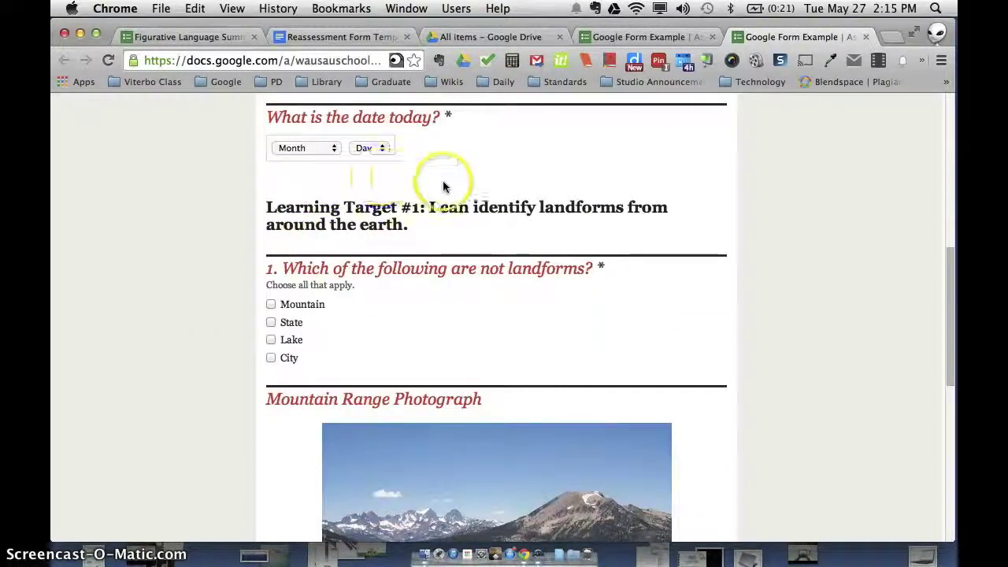
pyautogui.scroll(-2, 198, 235)
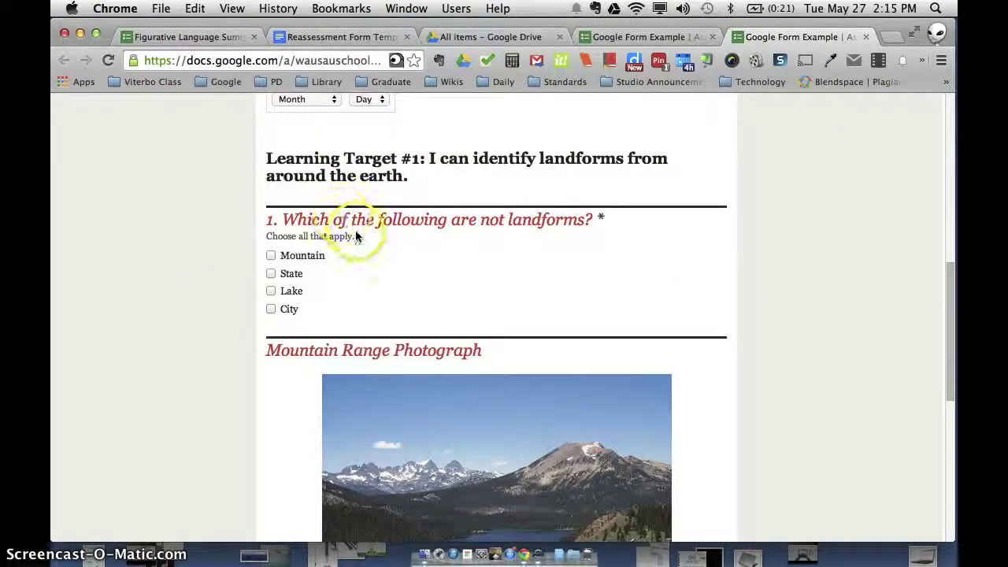
pyautogui.scroll(-3, 276, 253)
pyautogui.scroll(-2, 282, 255)
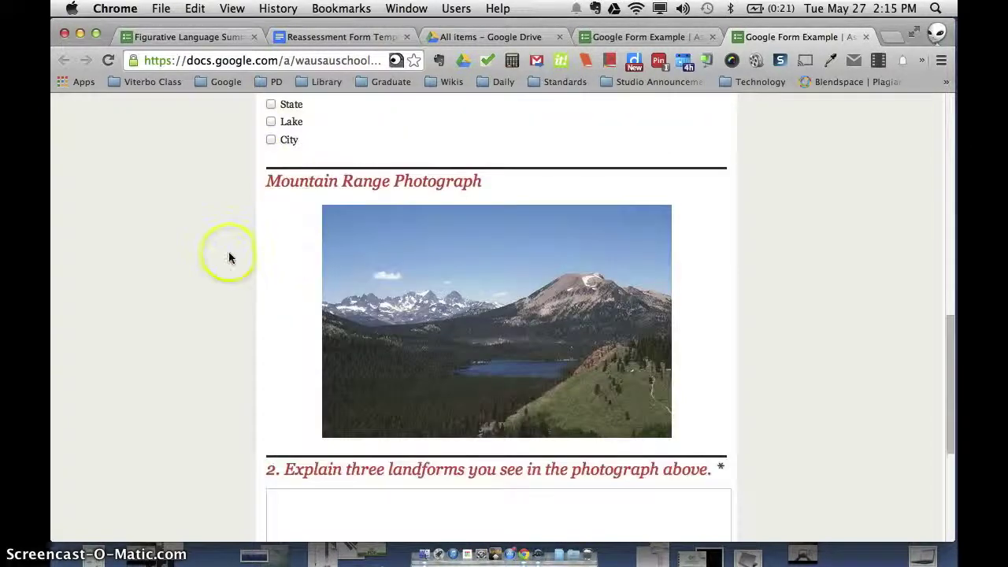
pyautogui.scroll(-5, 226, 257)
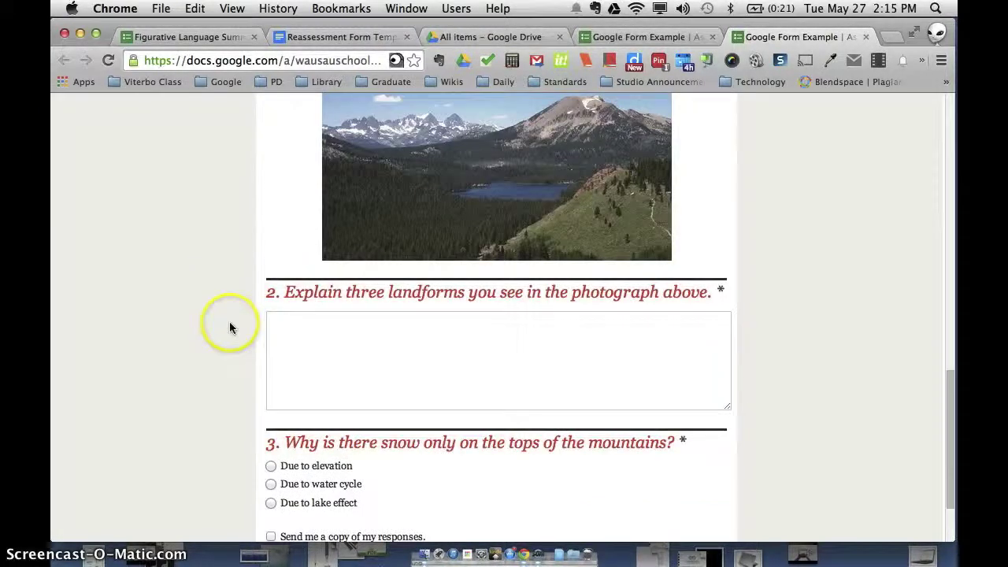
pyautogui.scroll(-3, 229, 323)
# - Recheck the live form's student details and learning target questions, and look at the choices for the class name question
pyautogui.scroll(15, 229, 328)
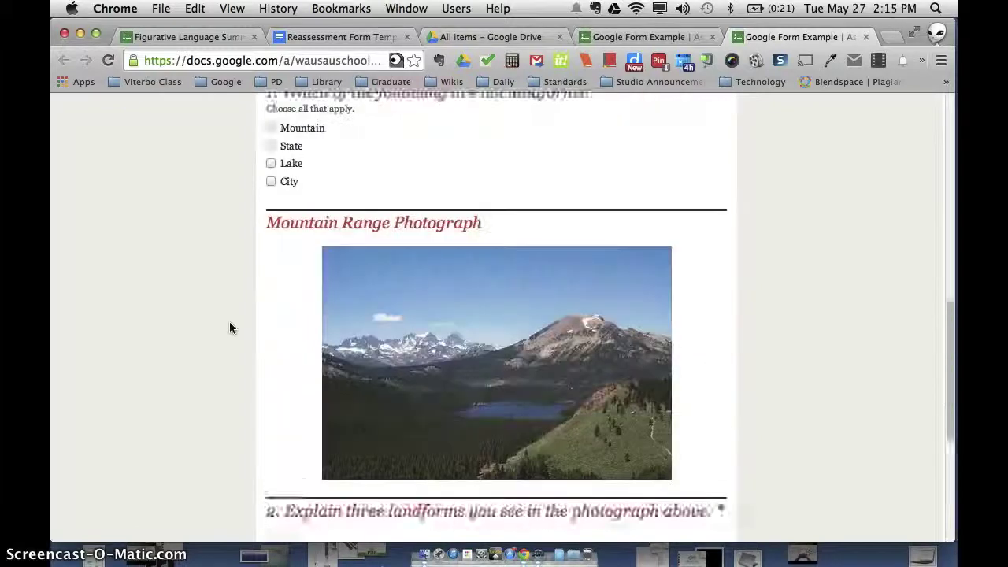
pyautogui.scroll(4, 230, 328)
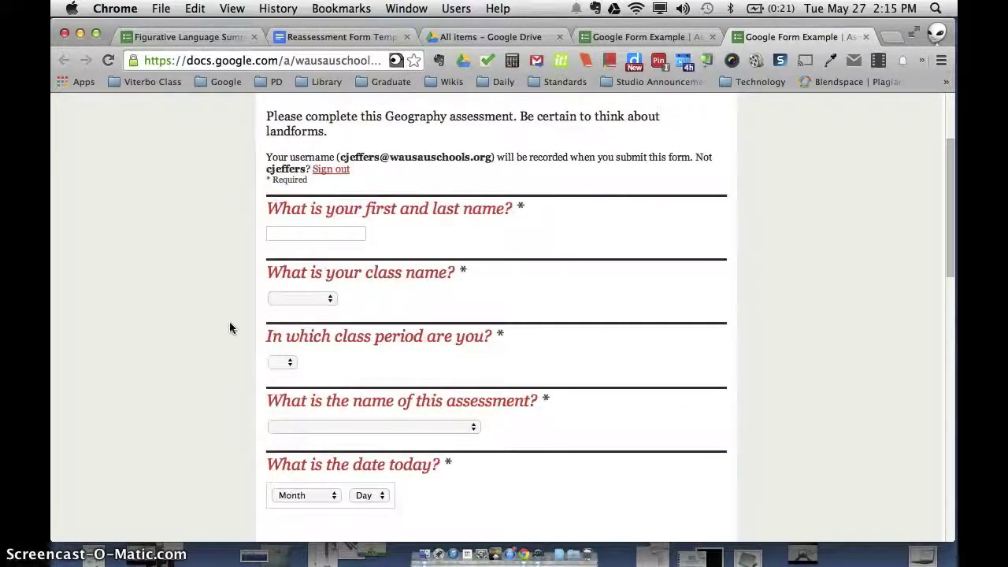
pyautogui.scroll(-5, 230, 328)
pyautogui.scroll(-4, 230, 328)
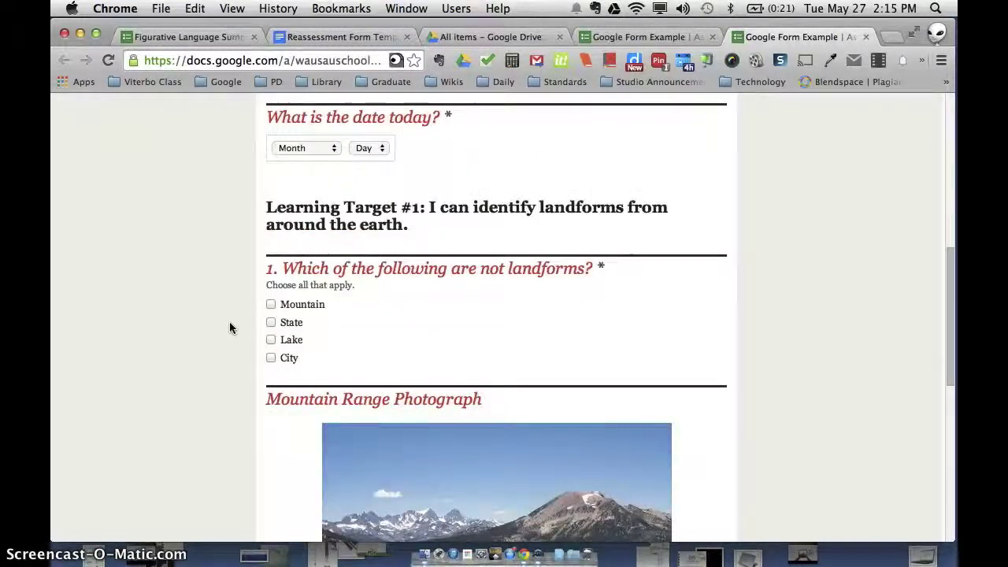
pyautogui.click(309, 268)
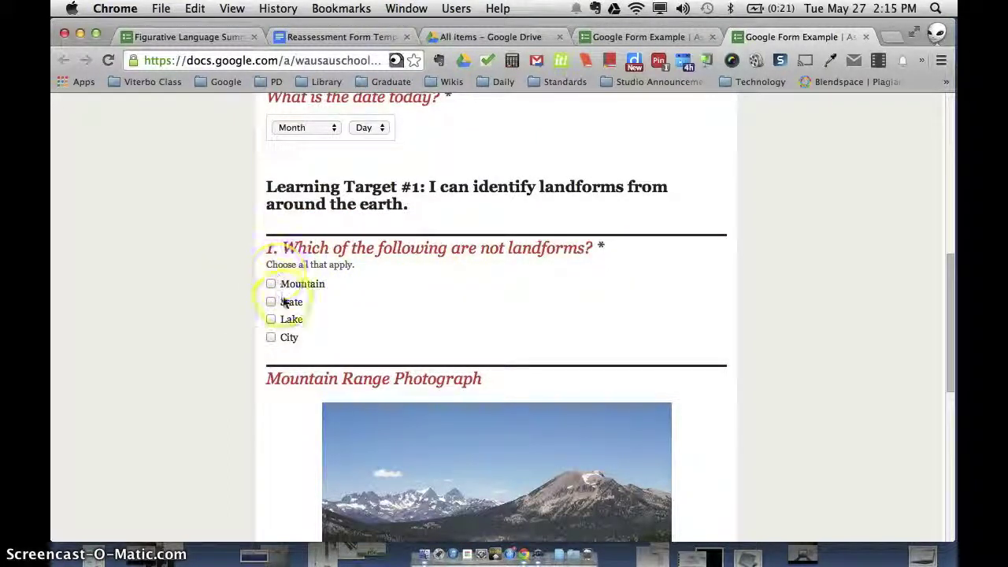
pyautogui.scroll(-10, 373, 304)
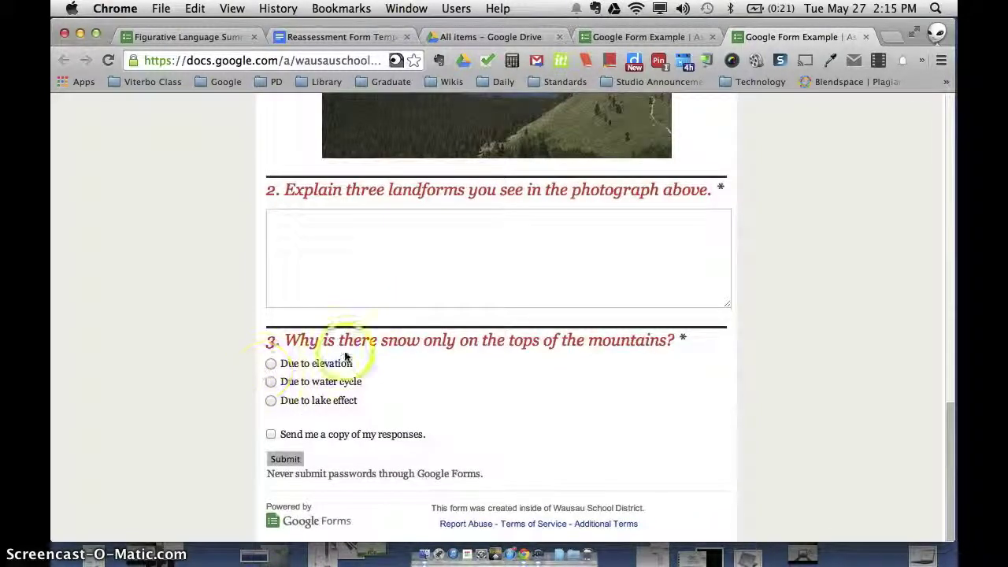
pyautogui.scroll(10, 201, 236)
pyautogui.scroll(10, 201, 231)
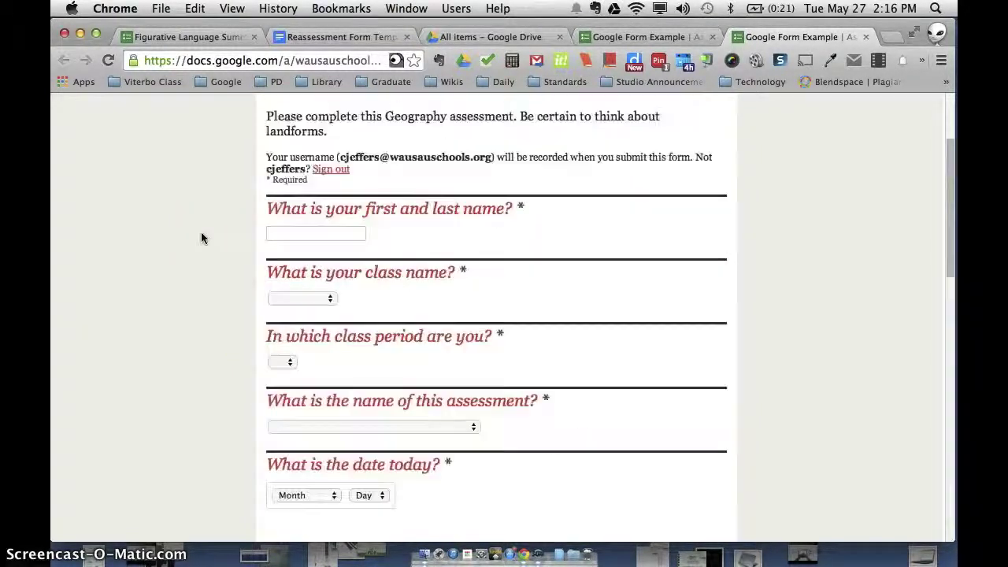
pyautogui.scroll(-2, 319, 313)
pyautogui.click(319, 313)
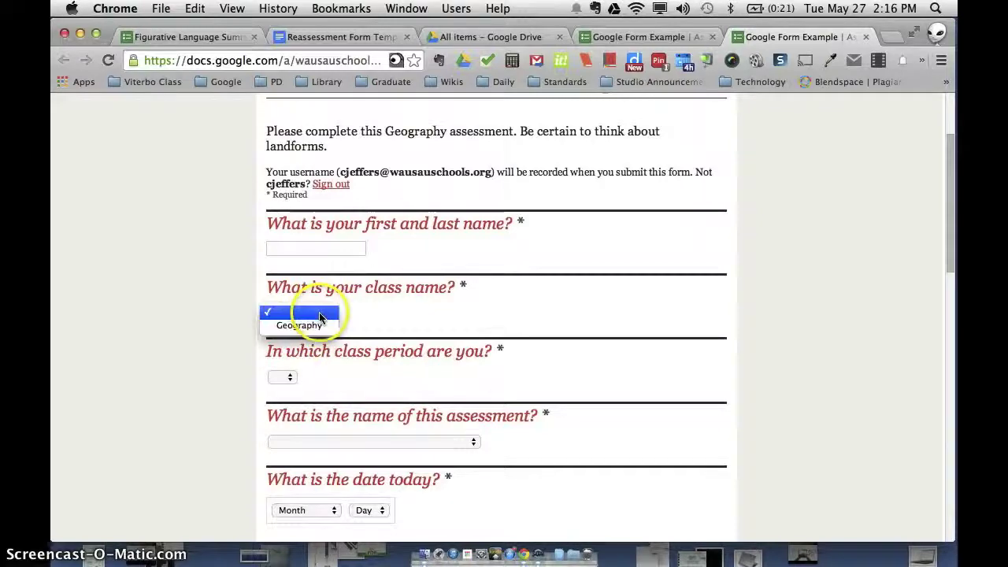
pyautogui.click(229, 290)
# - Examine how the landform questions, mountain photograph, form title and student detail questions appear on the live form
pyautogui.scroll(-10, 234, 388)
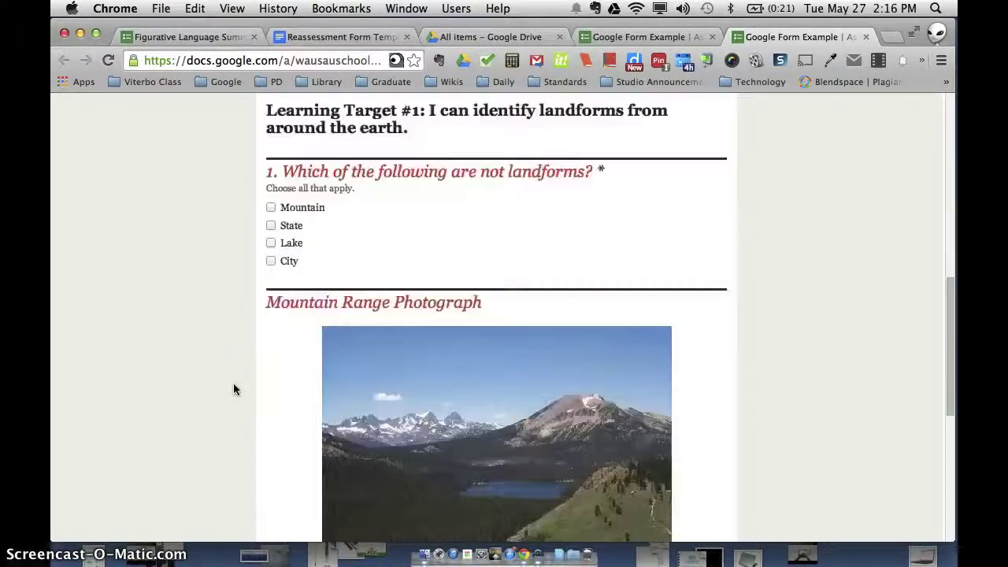
pyautogui.scroll(5, 234, 388)
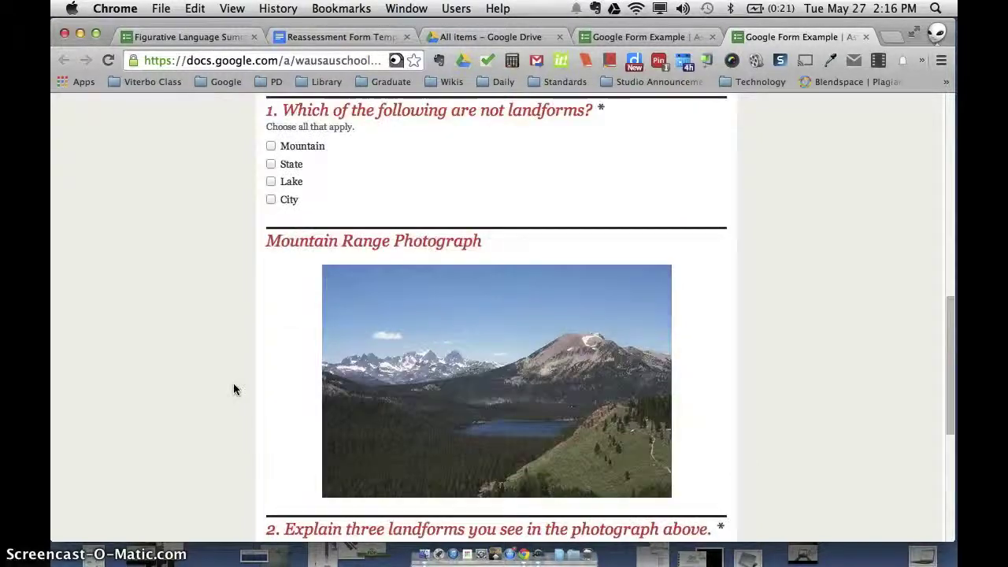
pyautogui.scroll(-1, 233, 388)
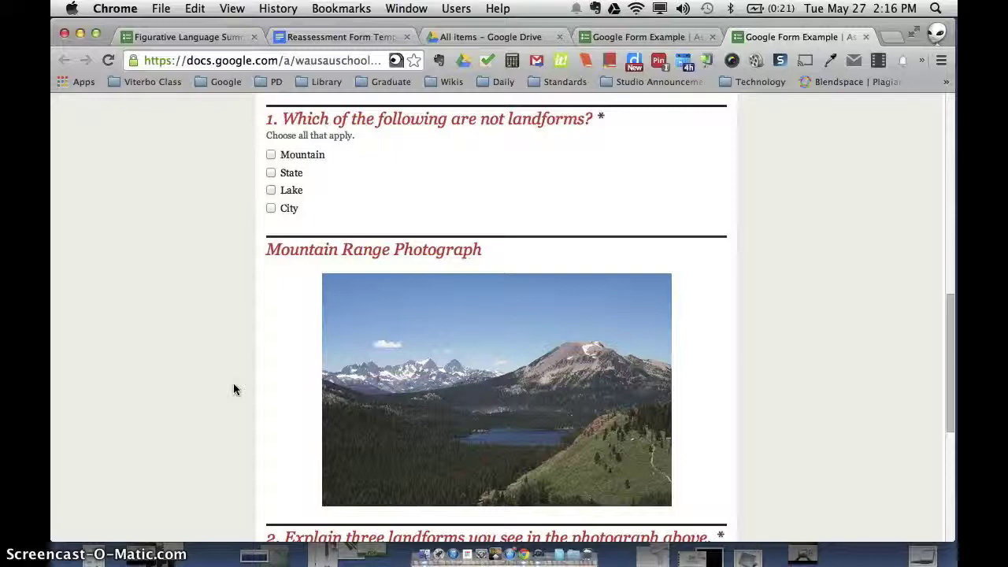
pyautogui.scroll(10, 233, 389)
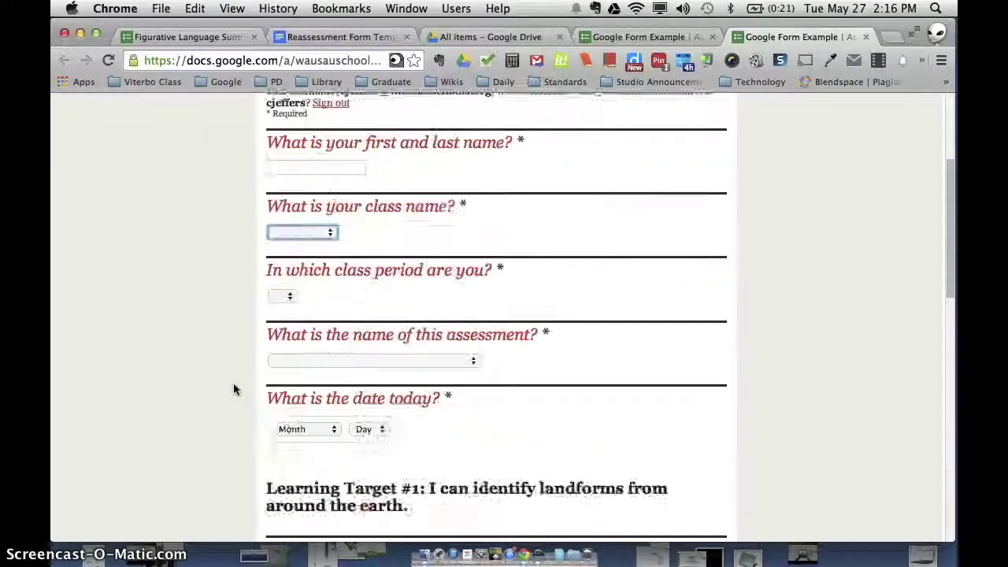
pyautogui.click(488, 242)
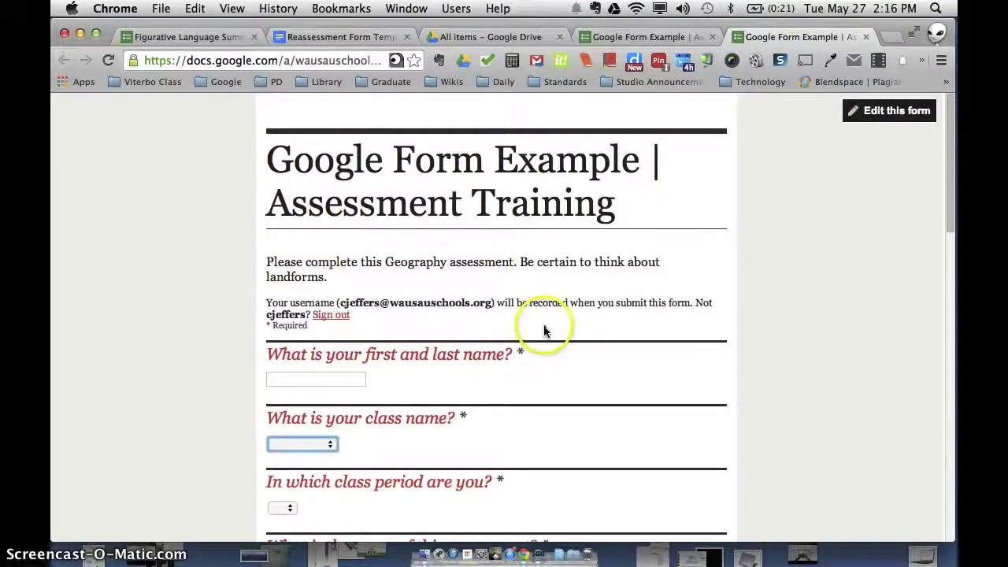
pyautogui.scroll(-3, 593, 382)
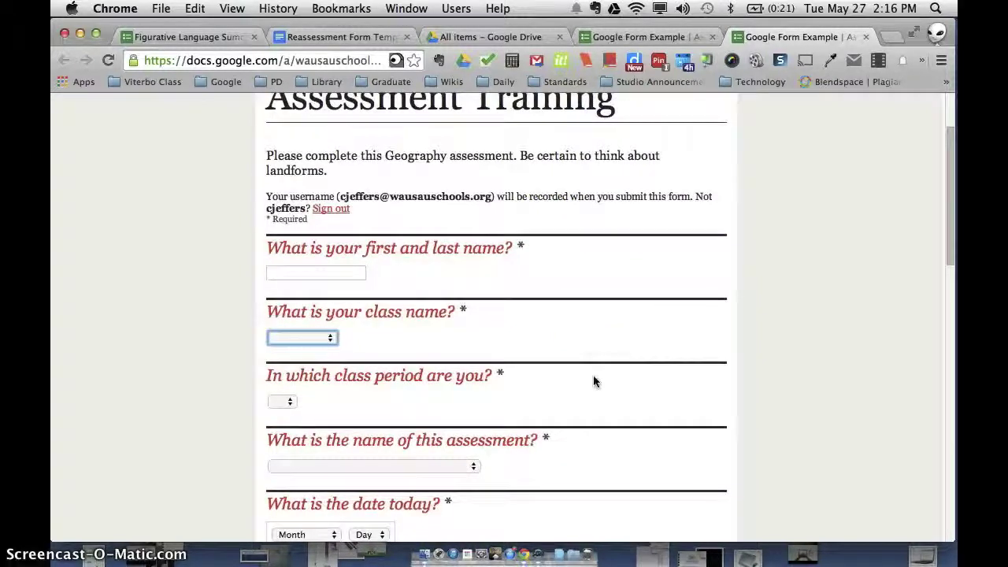
pyautogui.scroll(-15, 594, 381)
pyautogui.scroll(15, 594, 381)
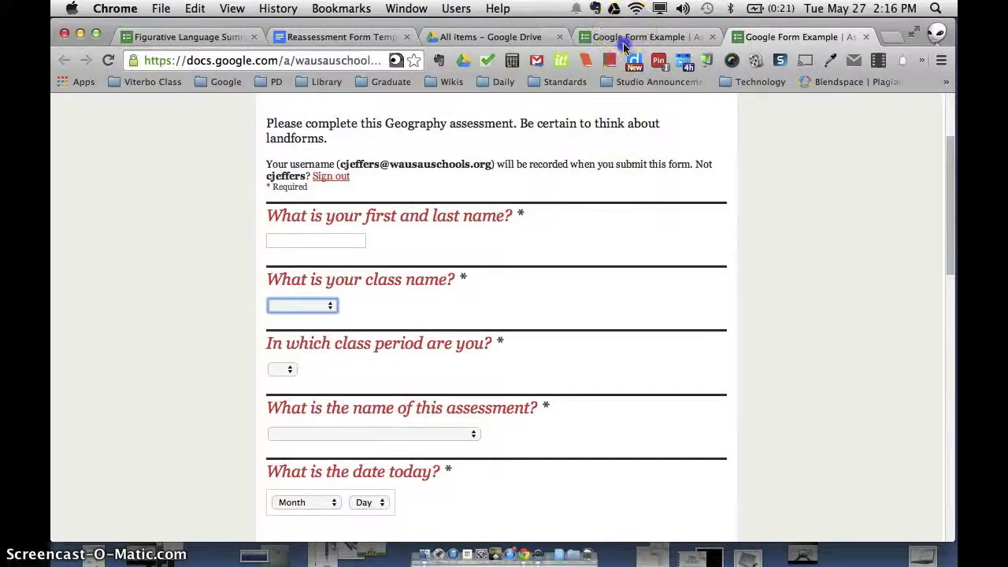
# - Return to the form editor and look at the file commands, including the one for making a copy
pyautogui.click(624, 45)
pyautogui.scroll(-10, 394, 197)
pyautogui.click(106, 128)
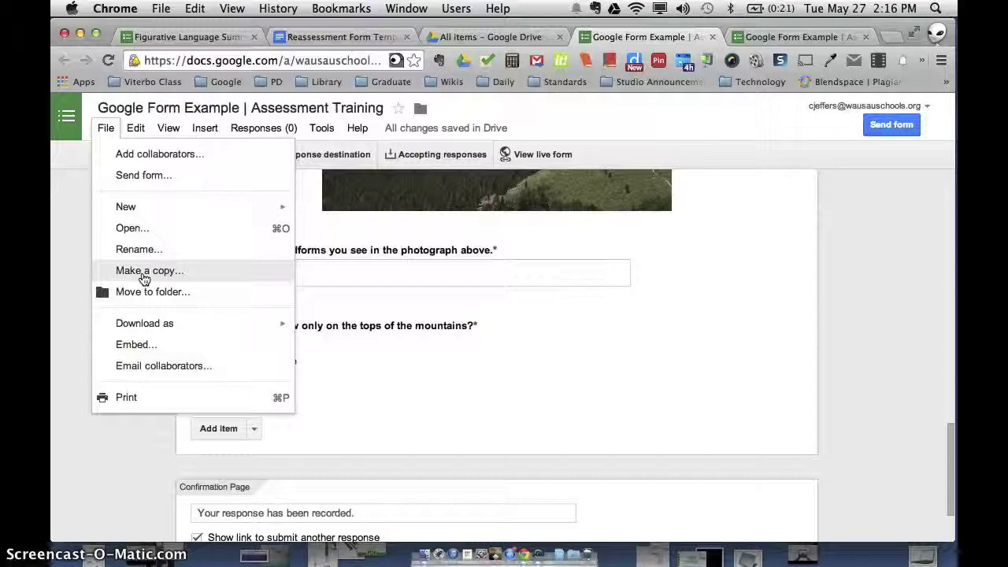
pyautogui.click(846, 303)
pyautogui.scroll(5, 849, 304)
pyautogui.scroll(8, 848, 303)
pyautogui.scroll(-7, 848, 304)
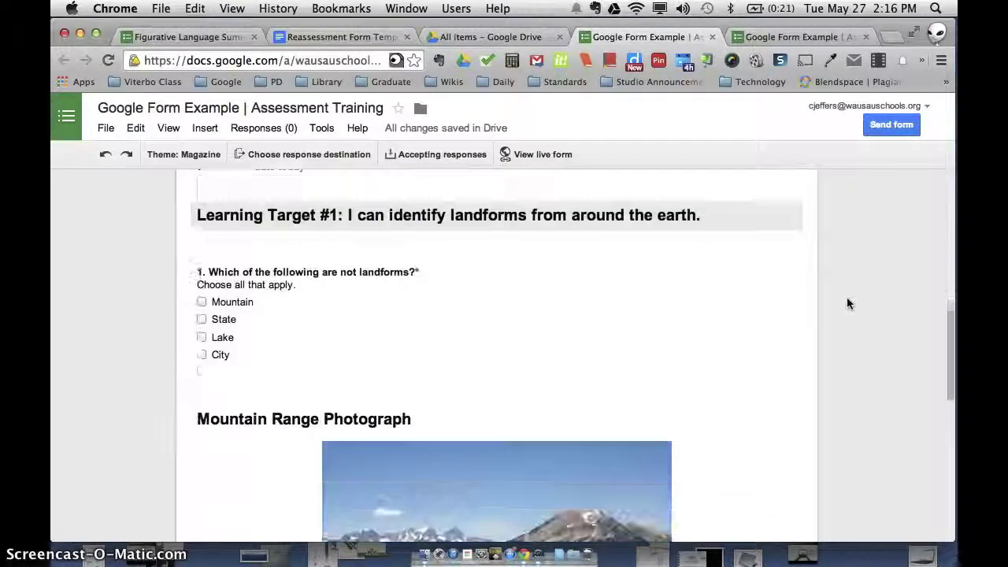
pyautogui.scroll(-8, 846, 303)
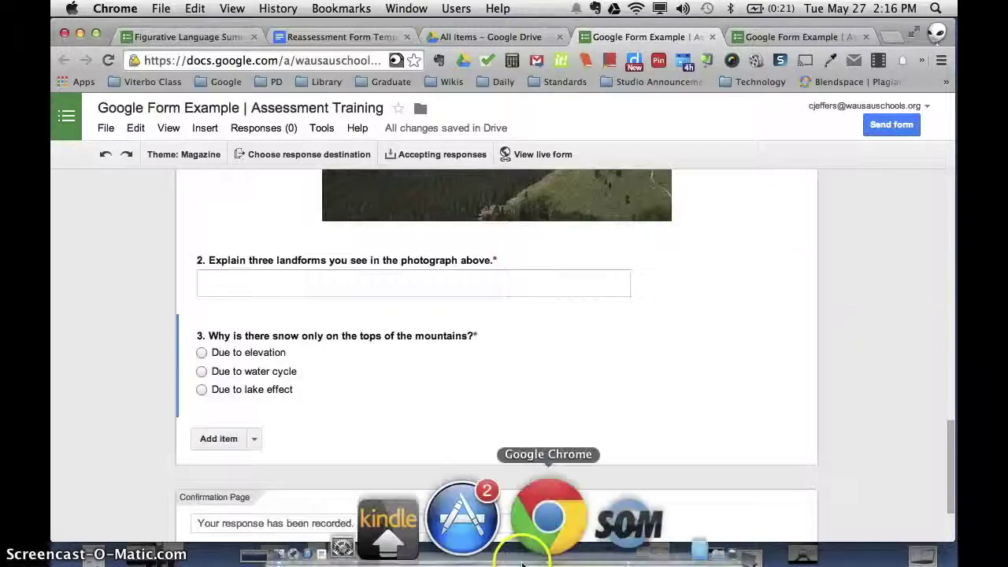